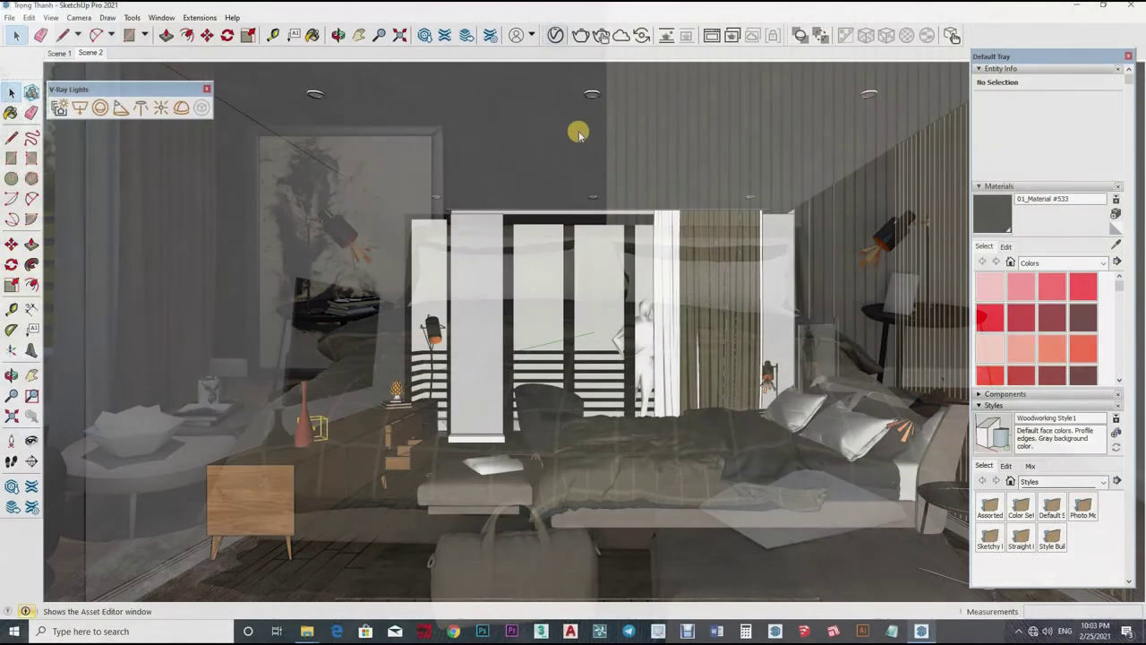
Switch V-Ray to Interactive rendering, then orbit the Scene 2 view close to the bed
{"action": "left_click", "coordinate": [494, 208]}
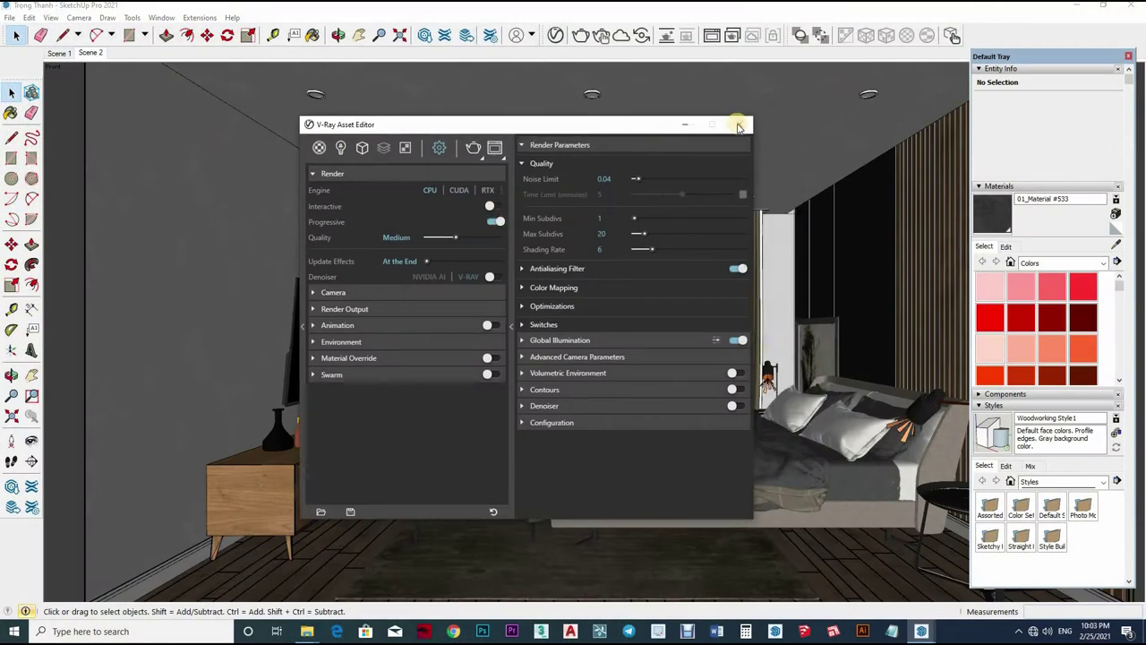
{"action": "left_click", "coordinate": [738, 128]}
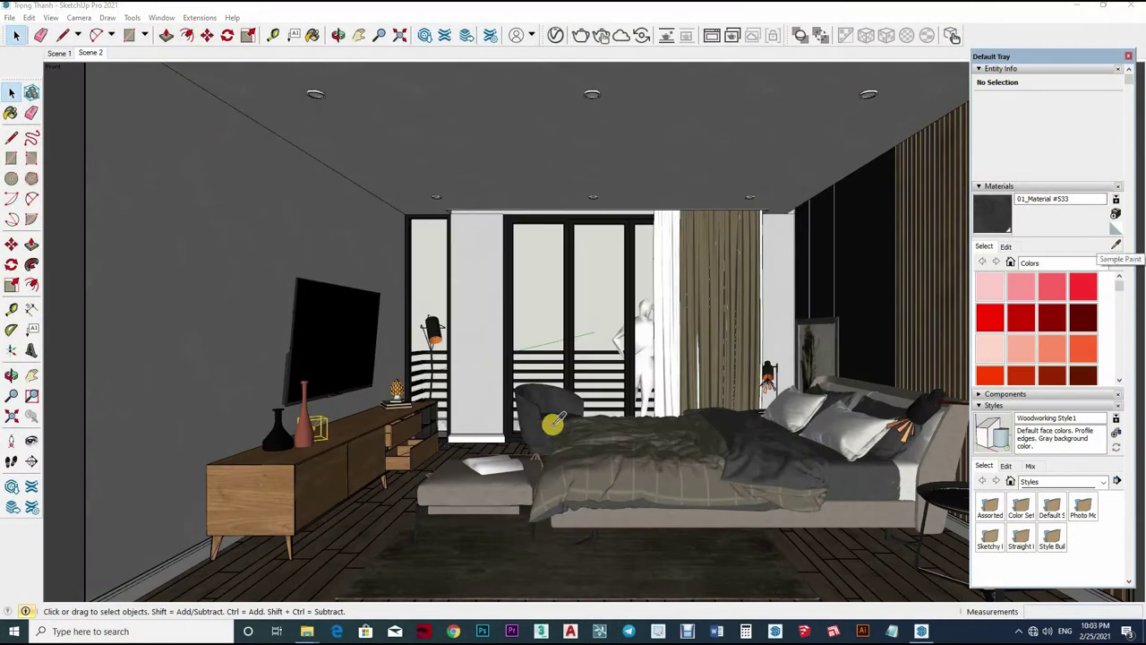
{"action": "left_click", "coordinate": [91, 53]}
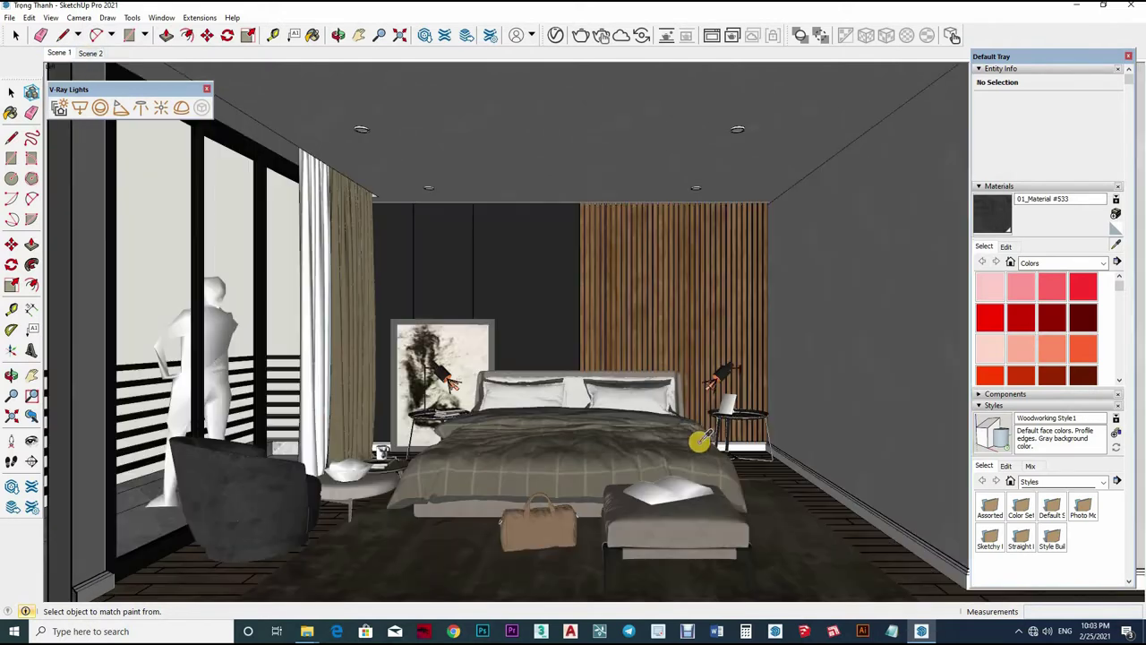
{"action": "mouse_move", "coordinate": [697, 350]}
{"action": "middle_mouse_down"}
{"action": "mouse_move", "coordinate": [606, 478]}
{"action": "mouse_move", "coordinate": [587, 410]}
{"action": "mouse_move", "coordinate": [468, 493]}
{"action": "mouse_move", "coordinate": [588, 126]}
{"action": "mouse_move", "coordinate": [461, 513]}
{"action": "middle_mouse_up"}
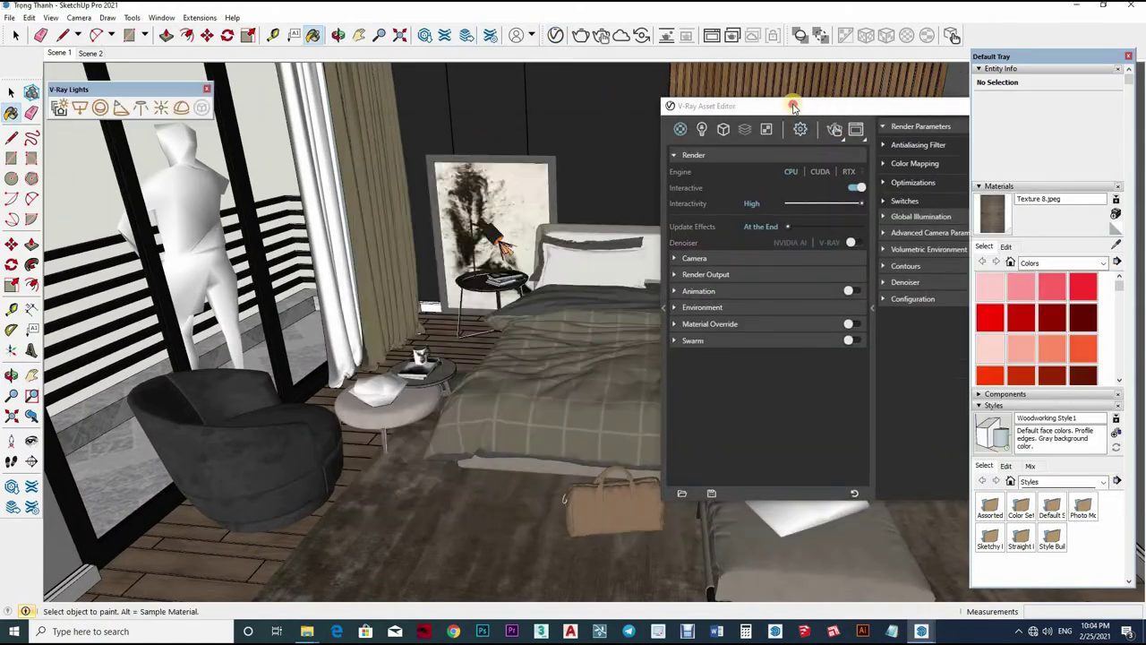
Show the reflection settings and sample the bed cover and bench materials
{"action": "left_click", "coordinate": [924, 351]}
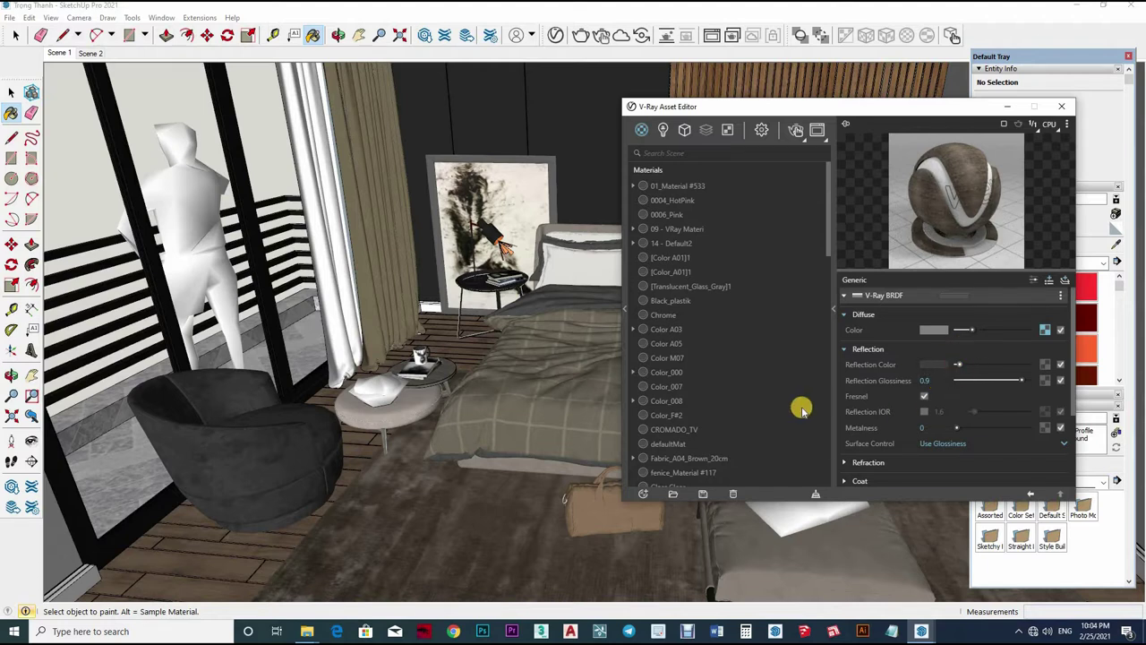
{"action": "left_click", "coordinate": [509, 425]}
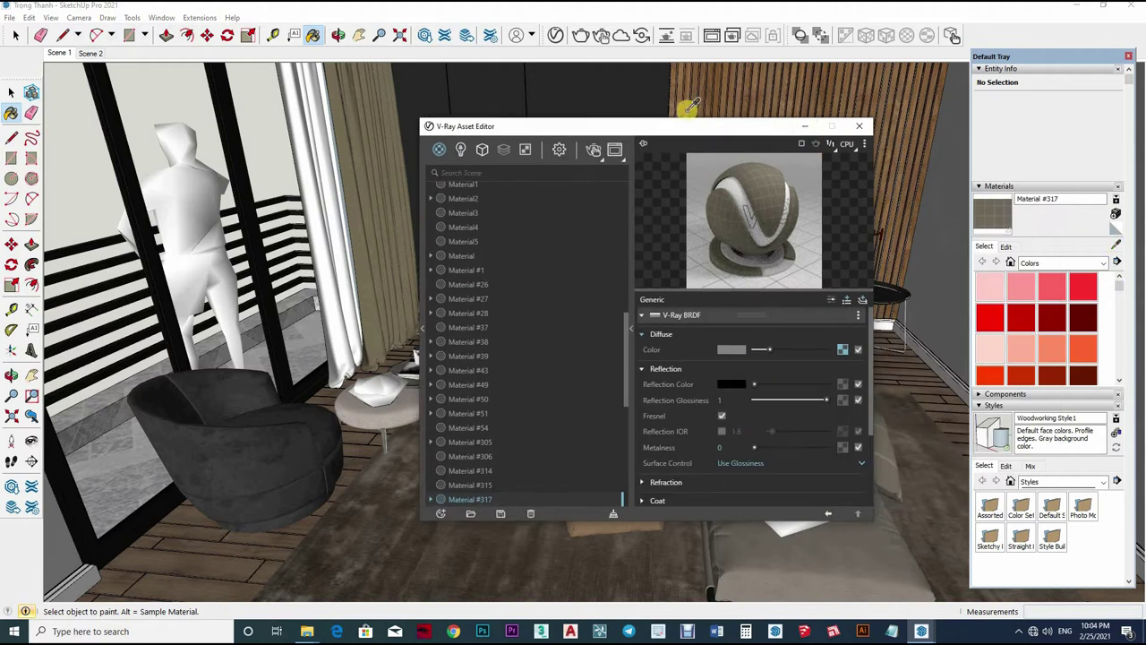
{"action": "left_click_drag", "start_coordinate": [690, 126], "coordinate": [359, 151]}
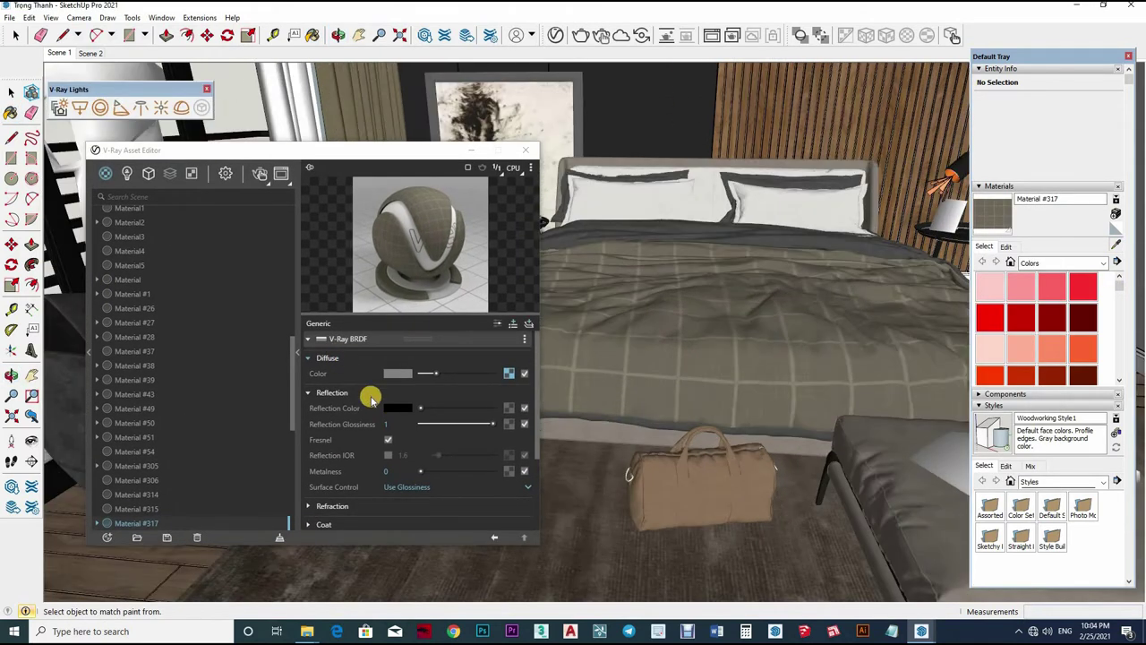
{"action": "left_click", "coordinate": [1055, 343]}
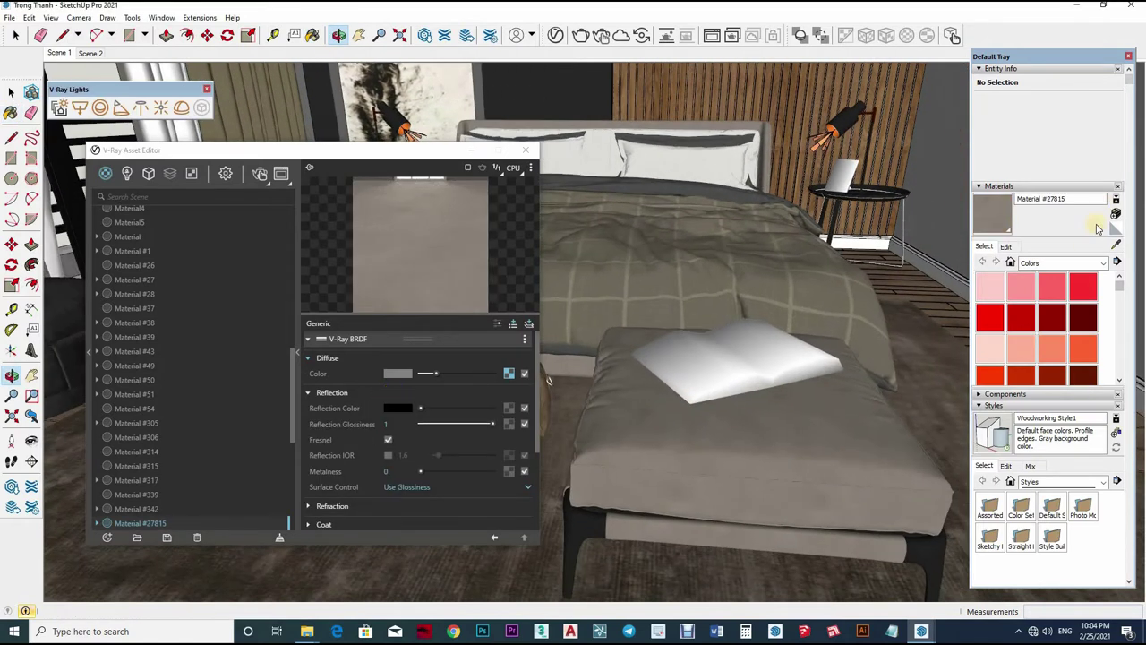
Resample the bed cover's Material #317 from above, then orbit down toward the rug and floor
{"action": "key", "text": "b"}
{"action": "middle_click_drag", "start_coordinate": [949, 253], "coordinate": [769, 282]}
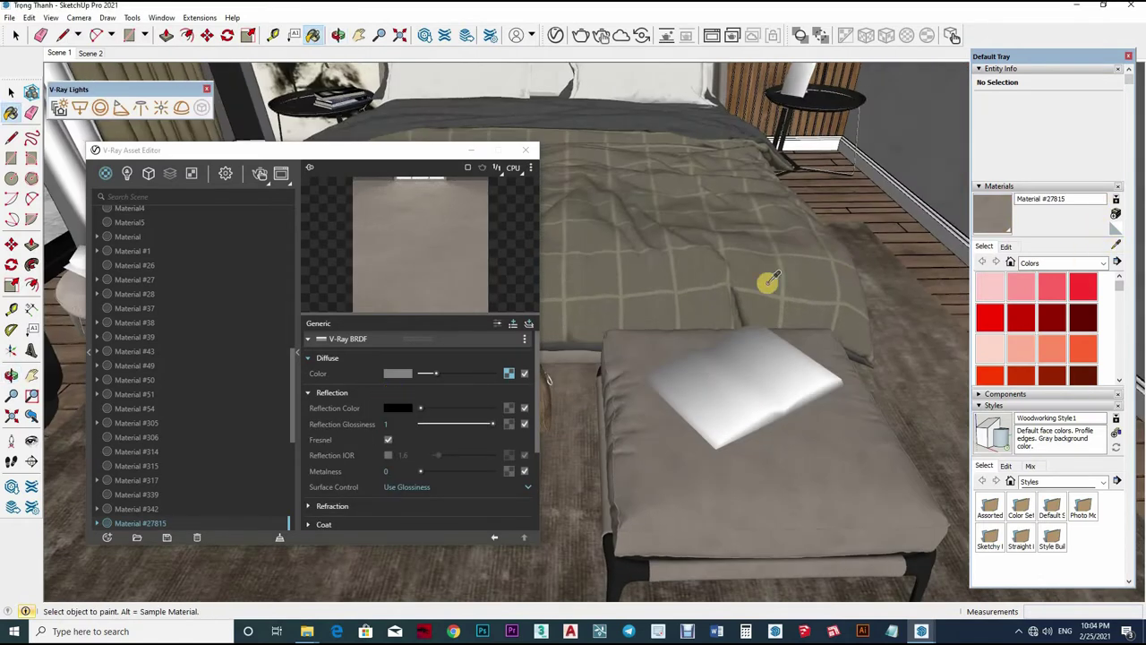
{"action": "left_click", "coordinate": [778, 303], "text": "alt"}
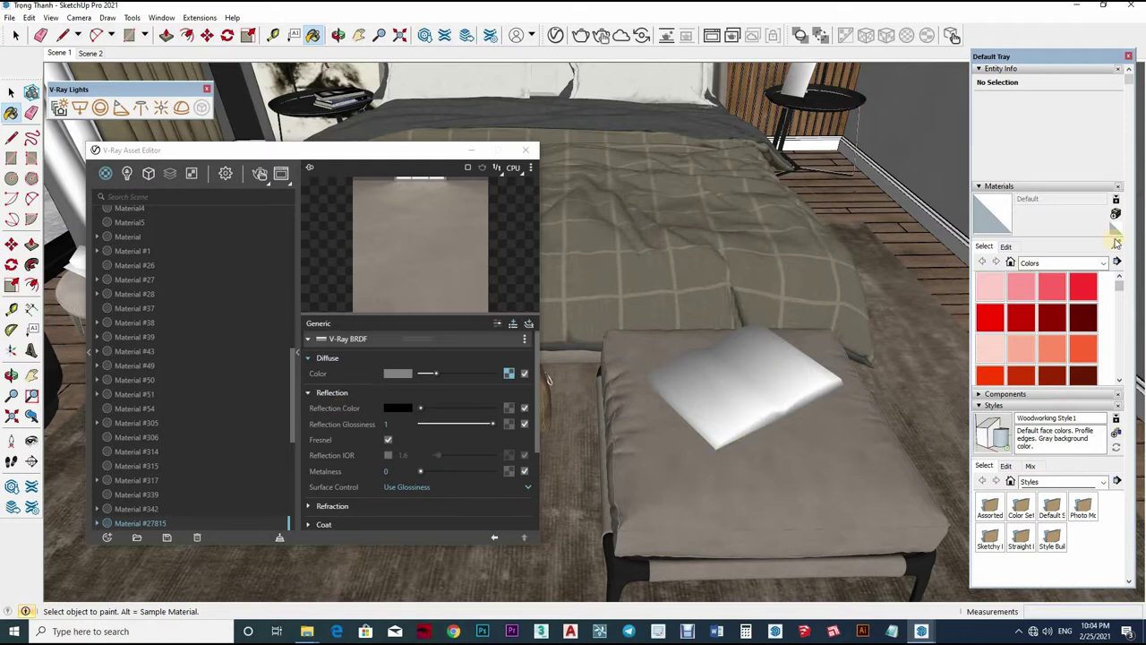
{"action": "left_click", "coordinate": [758, 333], "text": "alt"}
{"action": "middle_click_drag", "start_coordinate": [757, 332], "coordinate": [397, 404]}
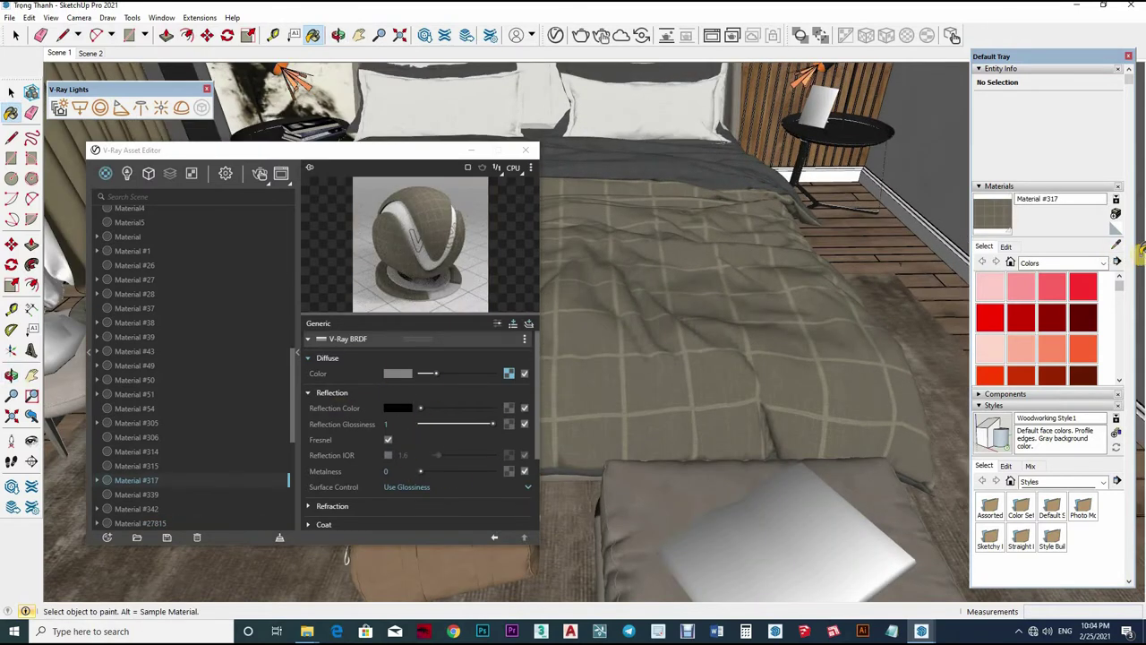
{"action": "mouse_move", "coordinate": [821, 384]}
{"action": "middle_mouse_down"}
{"action": "mouse_move", "coordinate": [619, 361]}
{"action": "mouse_move", "coordinate": [857, 402]}
{"action": "mouse_move", "coordinate": [825, 482]}
{"action": "mouse_move", "coordinate": [796, 474]}
{"action": "middle_mouse_up"}
Sample the san go floor material, preview it on a shader ball, and expand its Reflection settings
{"action": "left_click", "coordinate": [796, 474], "text": "alt"}
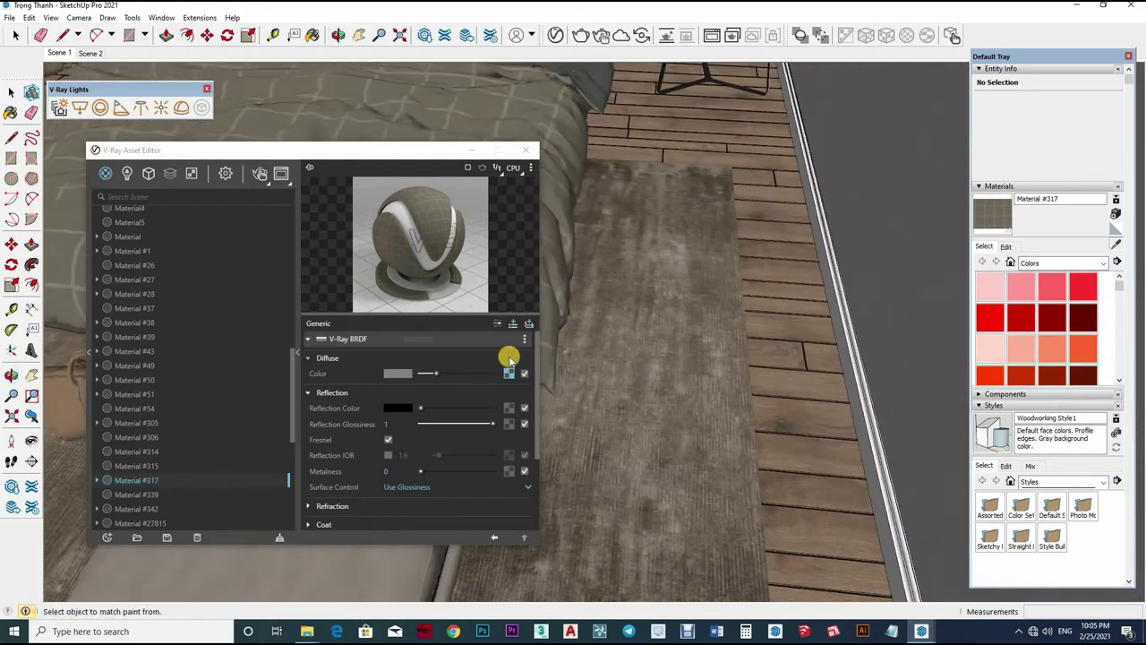
{"action": "left_click", "coordinate": [507, 174]}
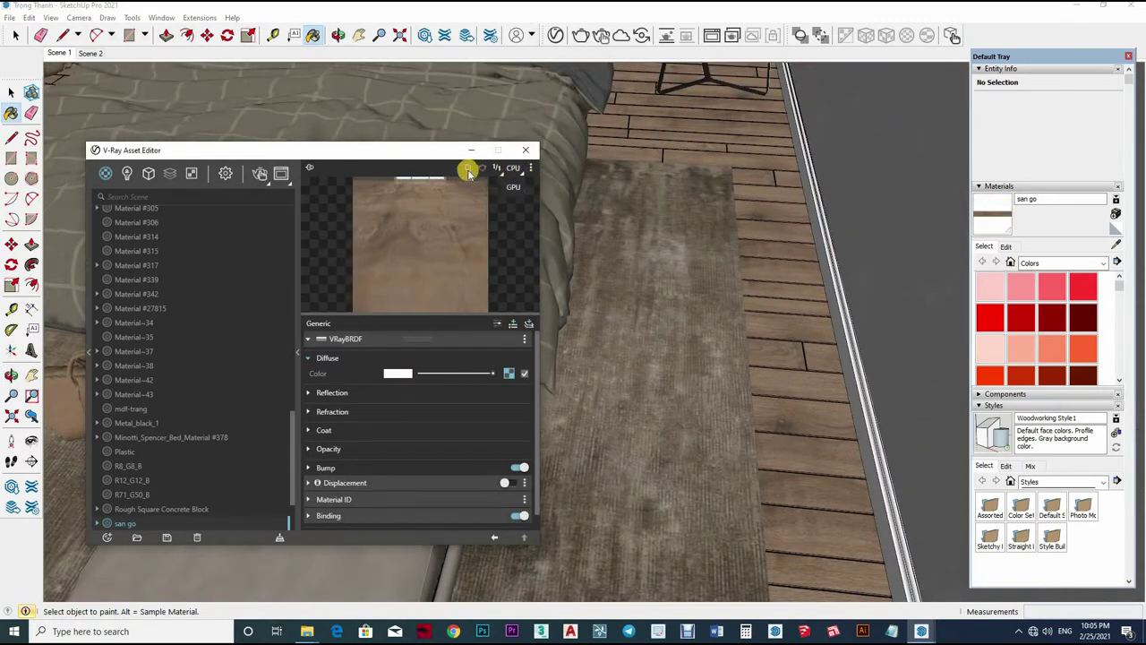
{"action": "left_click", "coordinate": [483, 173]}
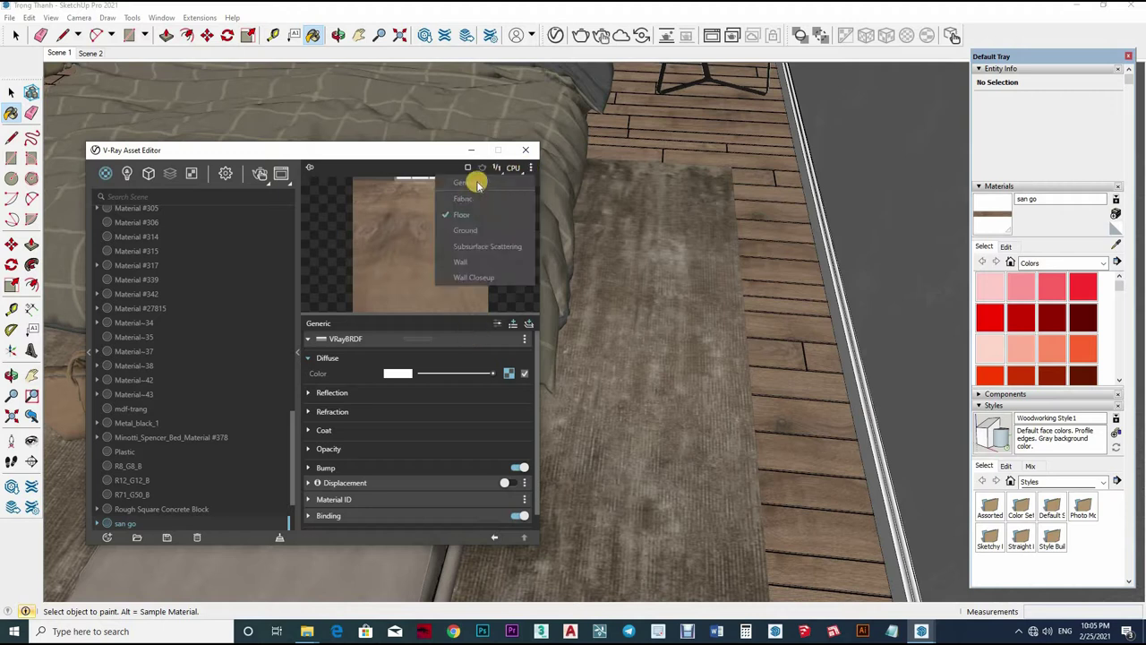
{"action": "left_click", "coordinate": [481, 248]}
{"action": "left_click", "coordinate": [421, 394]}
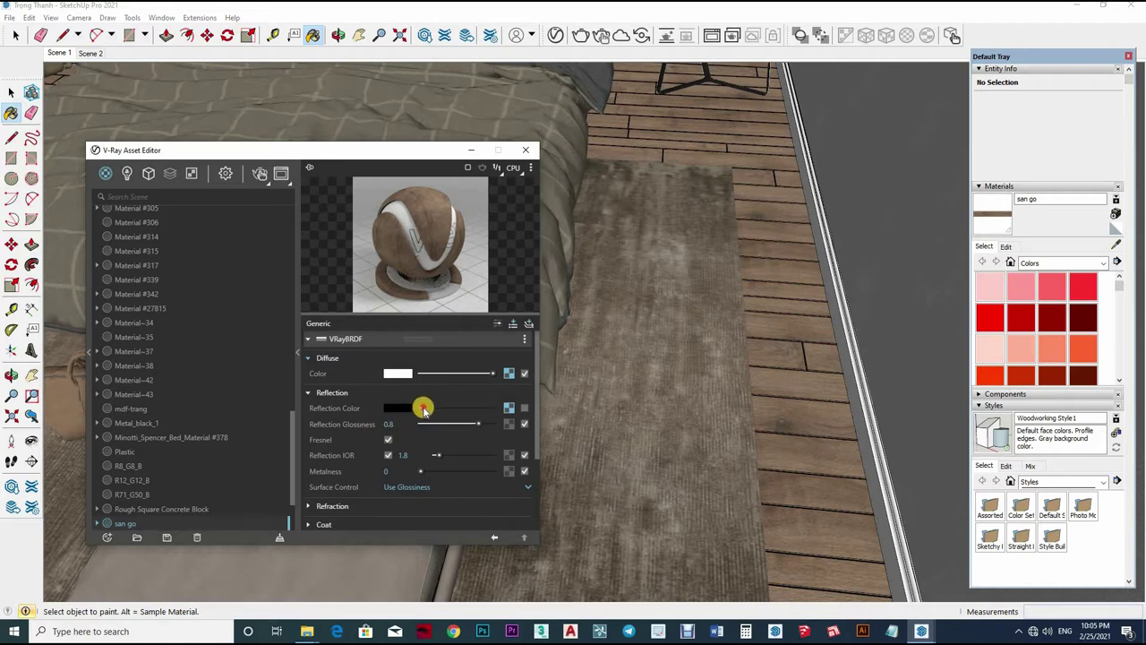
Sample the wall material, preview it on a sphere, then sample the wooden wall panel
{"action": "middle_click_drag", "start_coordinate": [687, 452], "coordinate": [743, 301]}
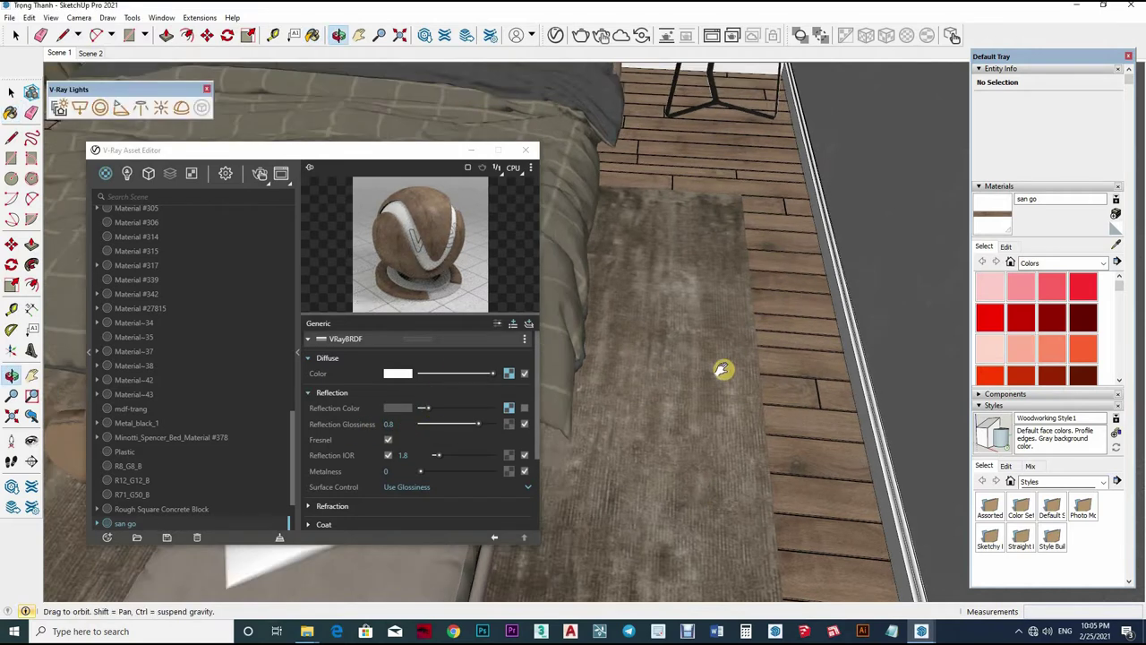
{"action": "left_click", "coordinate": [740, 303], "text": "alt"}
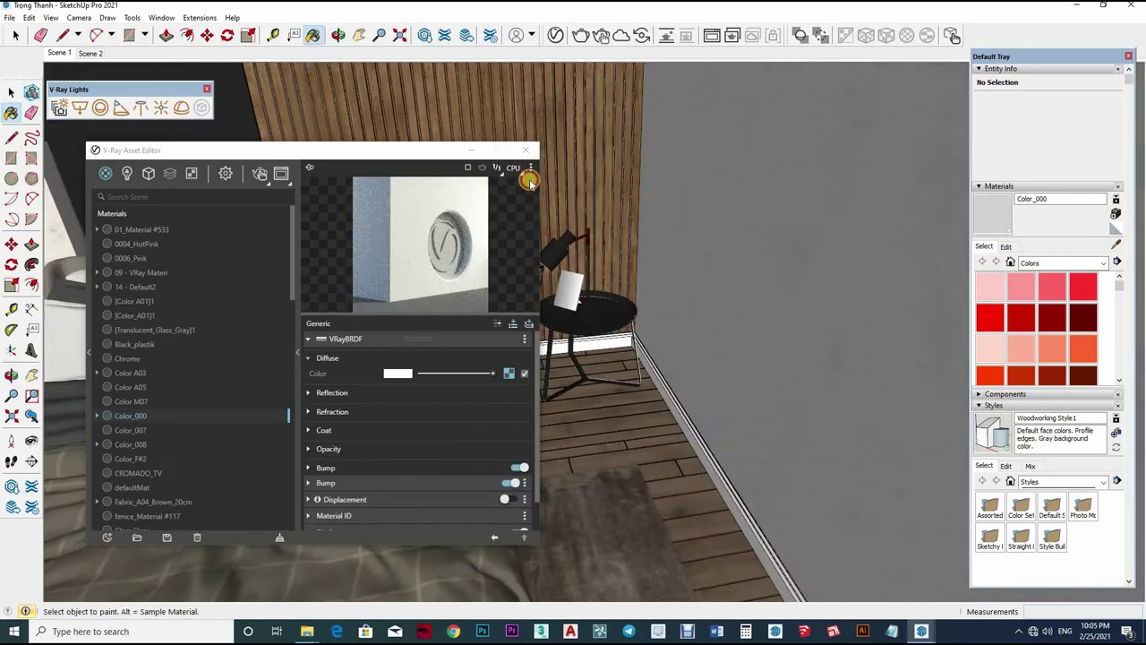
{"action": "left_click", "coordinate": [529, 170]}
{"action": "left_click", "coordinate": [475, 269]}
{"action": "left_click", "coordinate": [428, 394]}
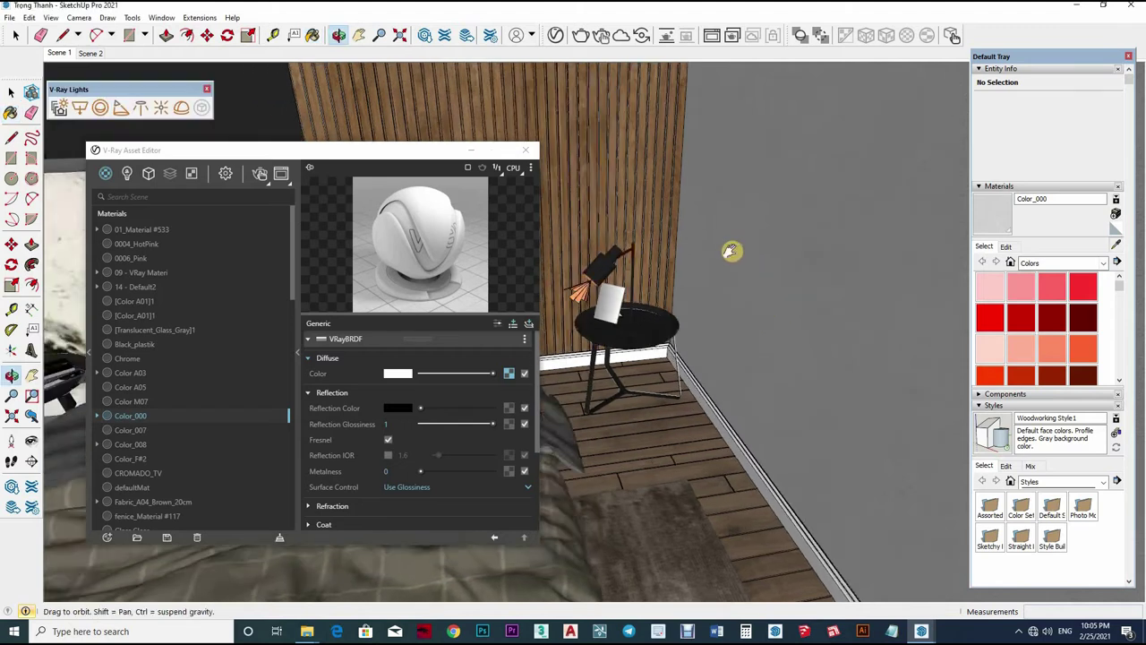
{"action": "middle_click_drag", "start_coordinate": [734, 308], "coordinate": [635, 307]}
{"action": "left_click", "coordinate": [635, 308], "text": "alt"}
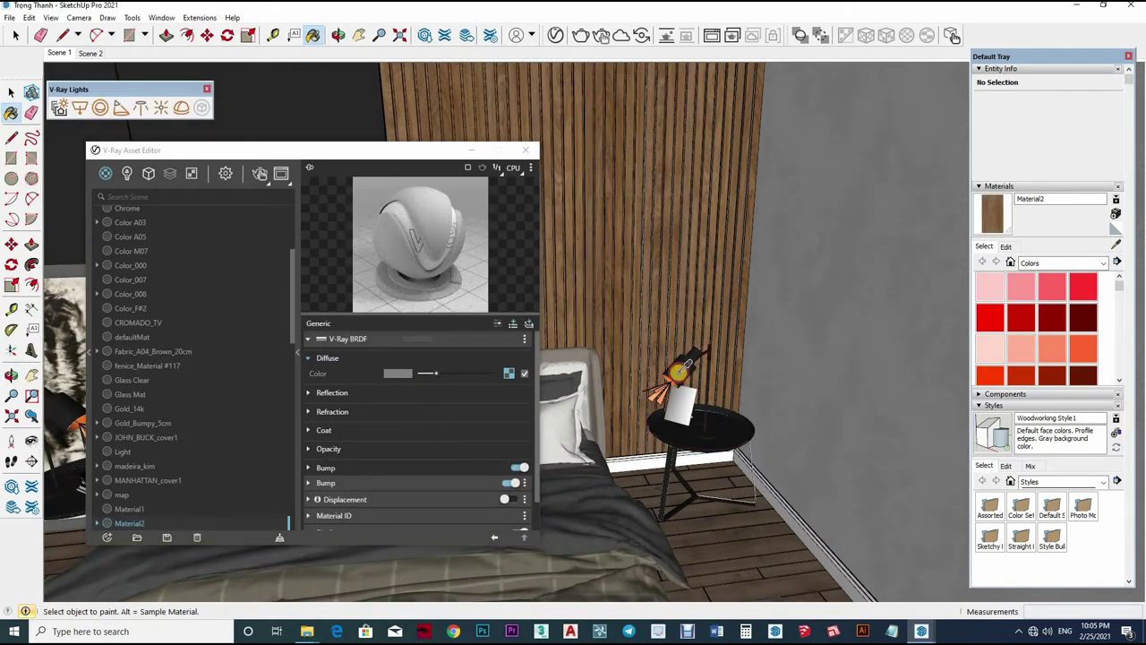
Give the black side table's Material #26 a grey reflection colour and 0.9 glossiness
{"action": "left_click", "coordinate": [704, 437], "text": "alt"}
{"action": "left_click", "coordinate": [328, 394]}
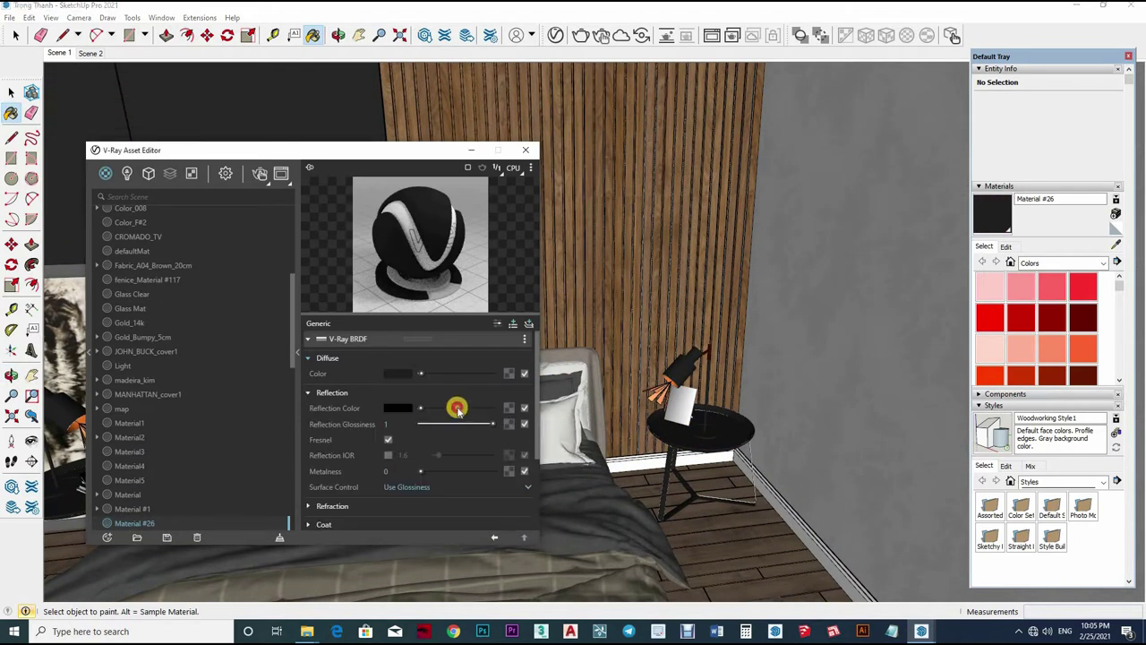
{"action": "mouse_move", "coordinate": [458, 428]}
{"action": "left_mouse_down"}
{"action": "mouse_move", "coordinate": [393, 424]}
{"action": "mouse_move", "coordinate": [426, 408]}
{"action": "left_mouse_up"}
{"action": "type", "text": ".9"}
{"action": "mouse_move", "coordinate": [761, 407]}
{"action": "middle_mouse_down"}
{"action": "mouse_move", "coordinate": [755, 365]}
{"action": "mouse_move", "coordinate": [686, 391]}
{"action": "mouse_move", "coordinate": [733, 485]}
{"action": "middle_mouse_up"}
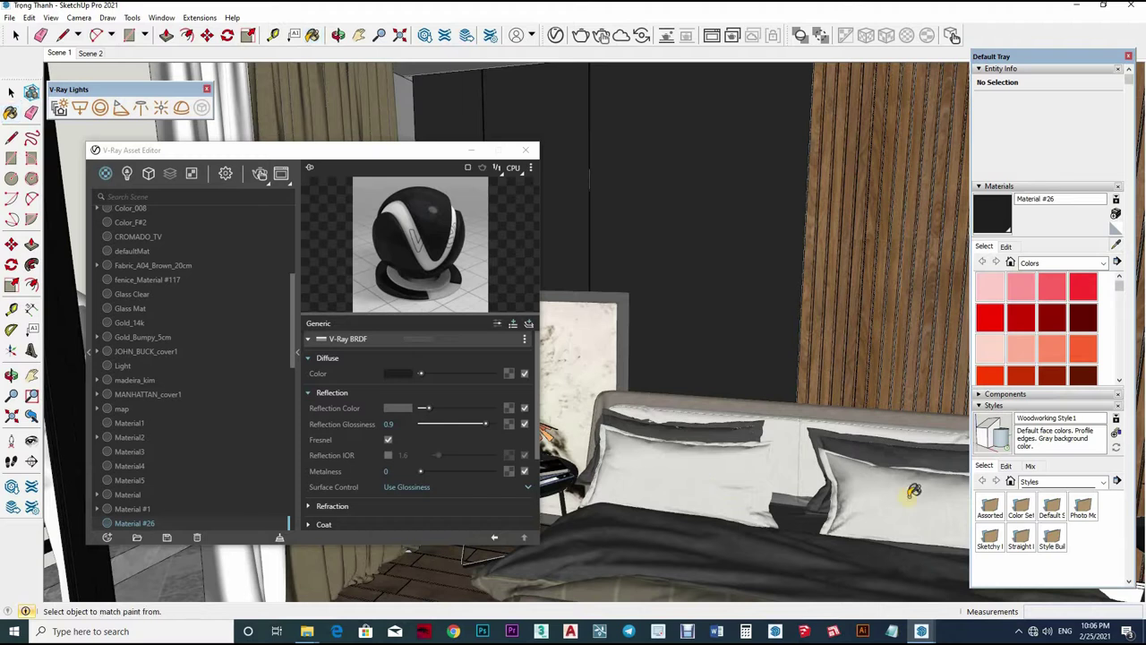
Raise the bed material's reflection glossiness and tone the black lamp material's reflection grey
{"action": "left_click", "coordinate": [914, 491], "text": "alt"}
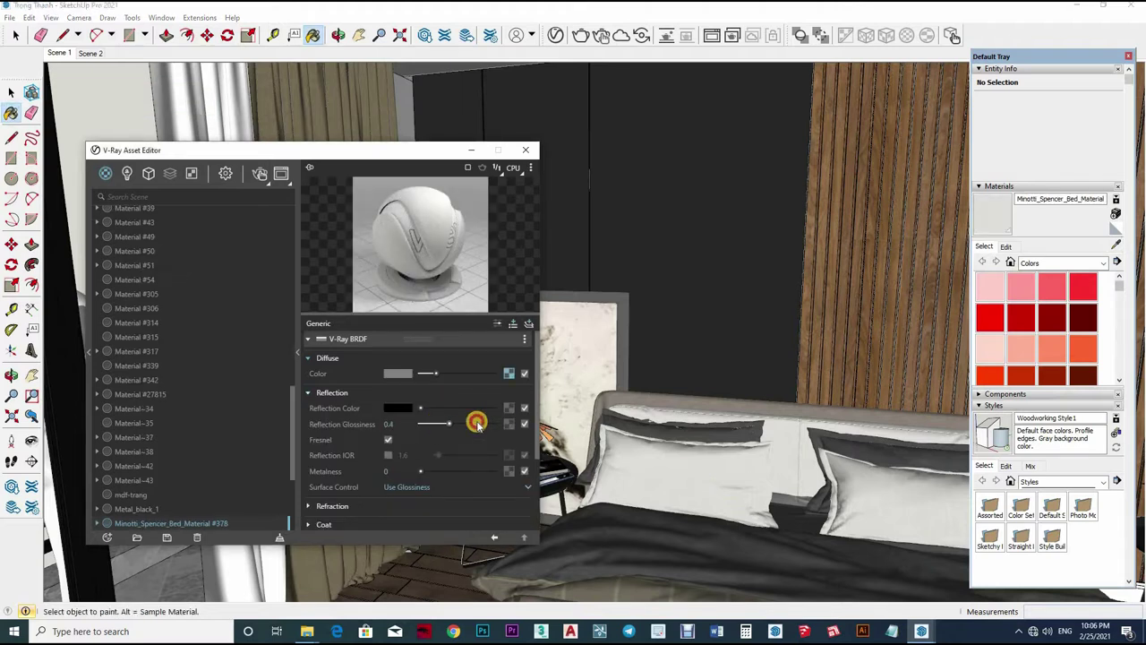
{"action": "left_click", "coordinate": [477, 425]}
{"action": "middle_click_drag", "start_coordinate": [758, 347], "coordinate": [796, 379]}
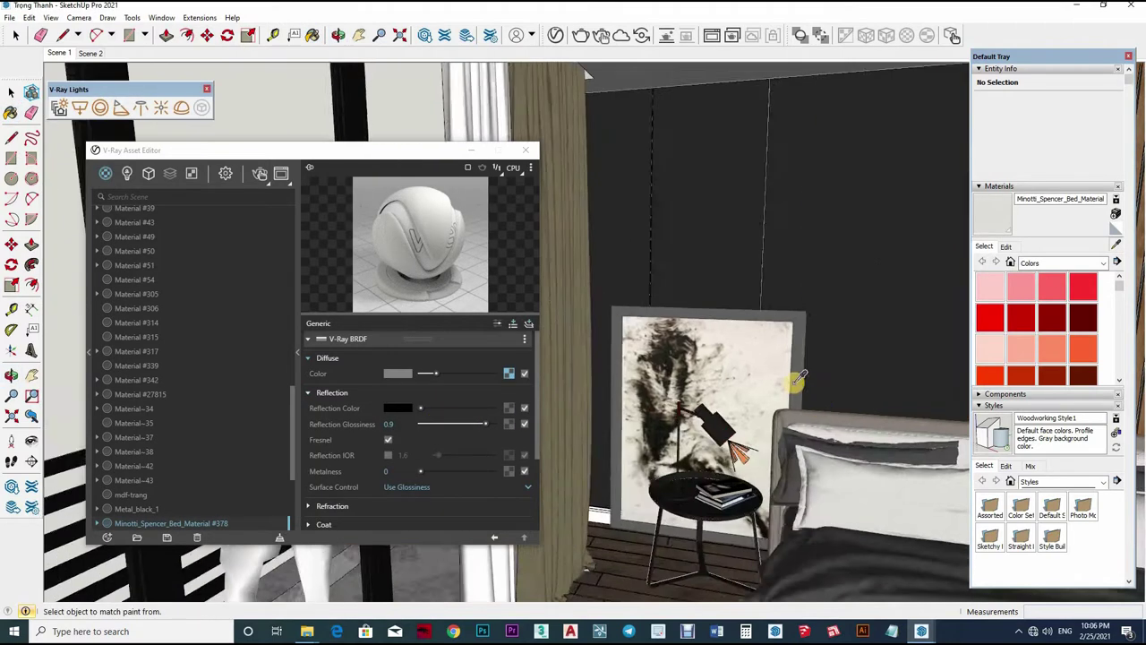
{"action": "left_click", "coordinate": [762, 403], "text": "alt"}
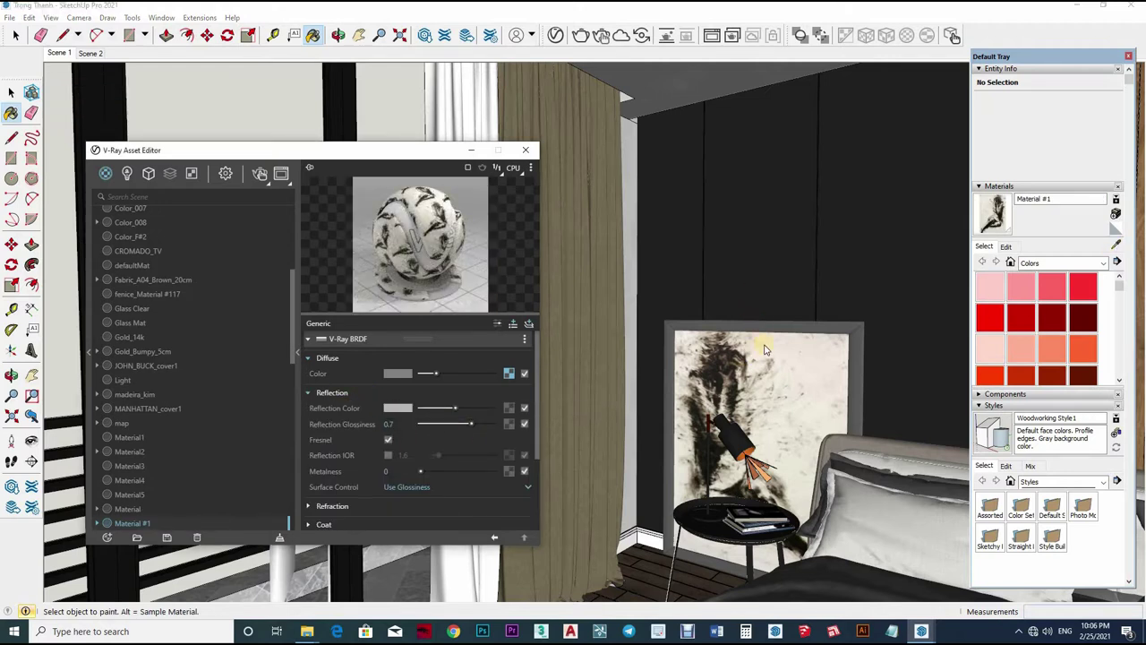
{"action": "left_click", "coordinate": [781, 265], "text": "alt"}
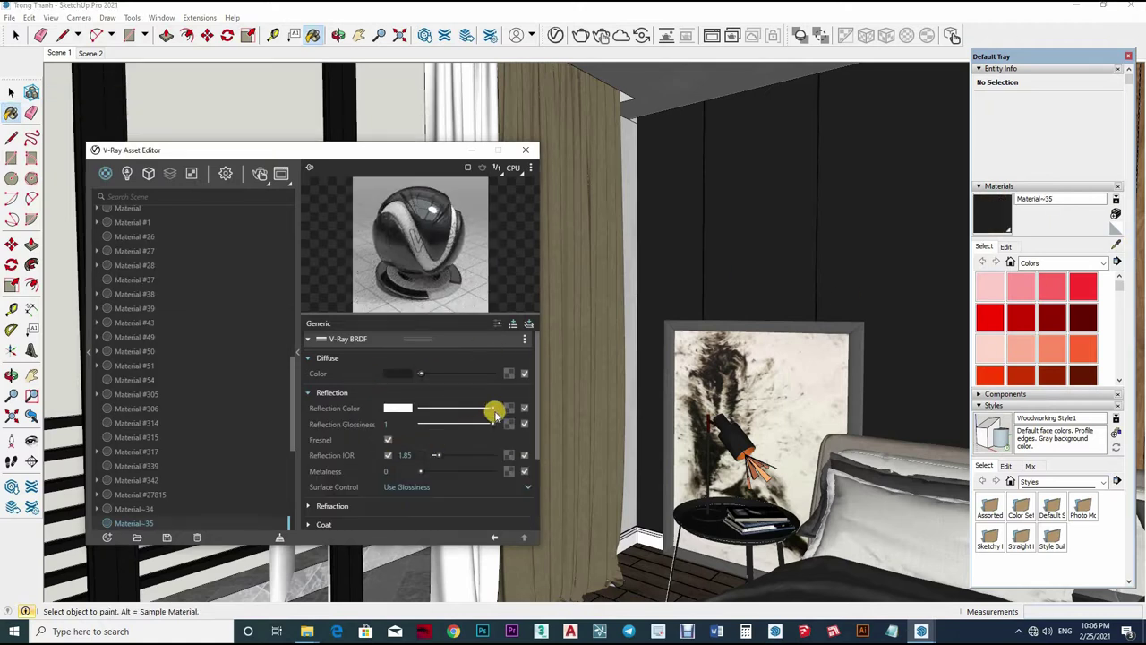
{"action": "left_click_drag", "start_coordinate": [440, 412], "coordinate": [424, 409]}
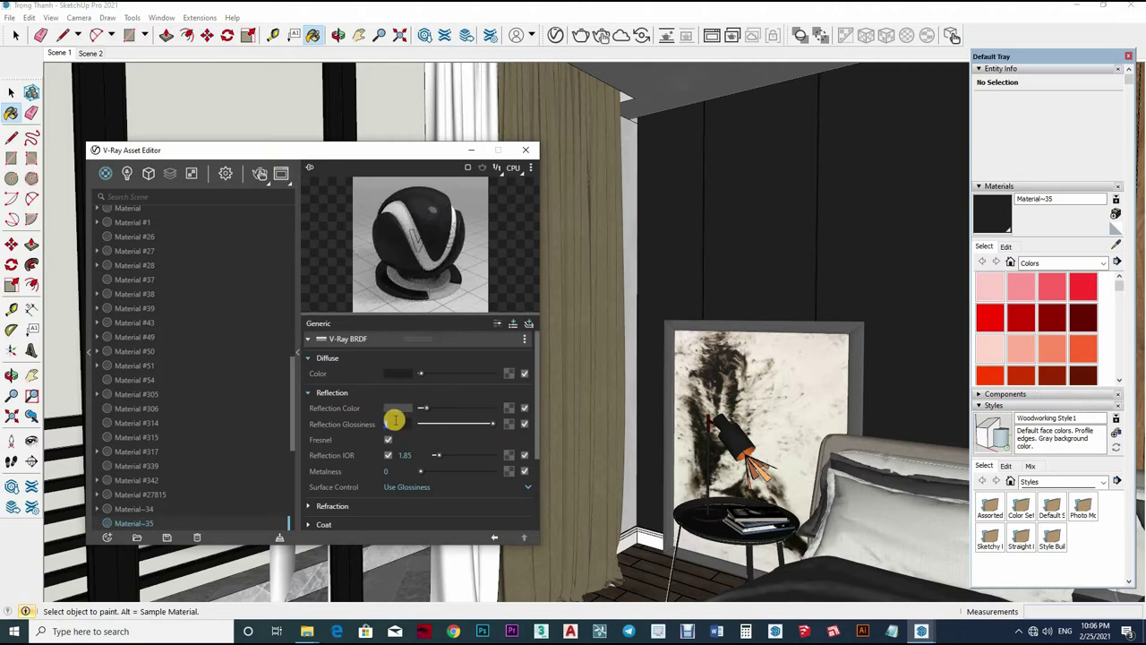
Add a Reflective Coat layer to the curtain fabric, then sample the window glass Translucent_Glass_Gray1
{"action": "middle_click_drag", "start_coordinate": [593, 403], "coordinate": [648, 301]}
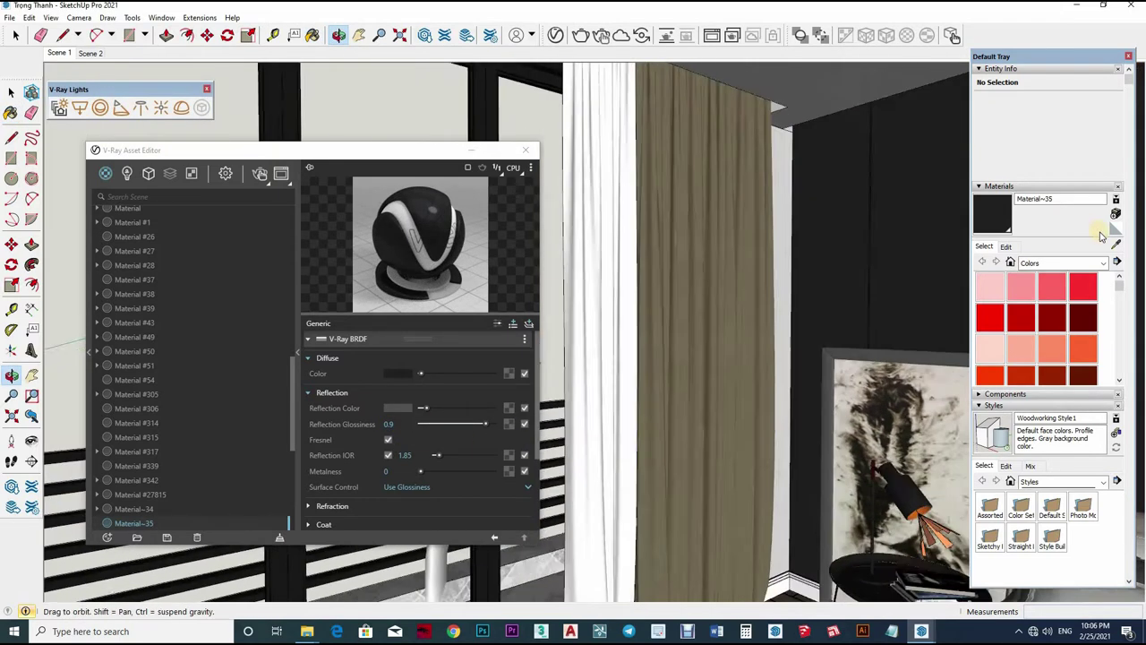
{"action": "left_click", "coordinate": [663, 300], "text": "alt"}
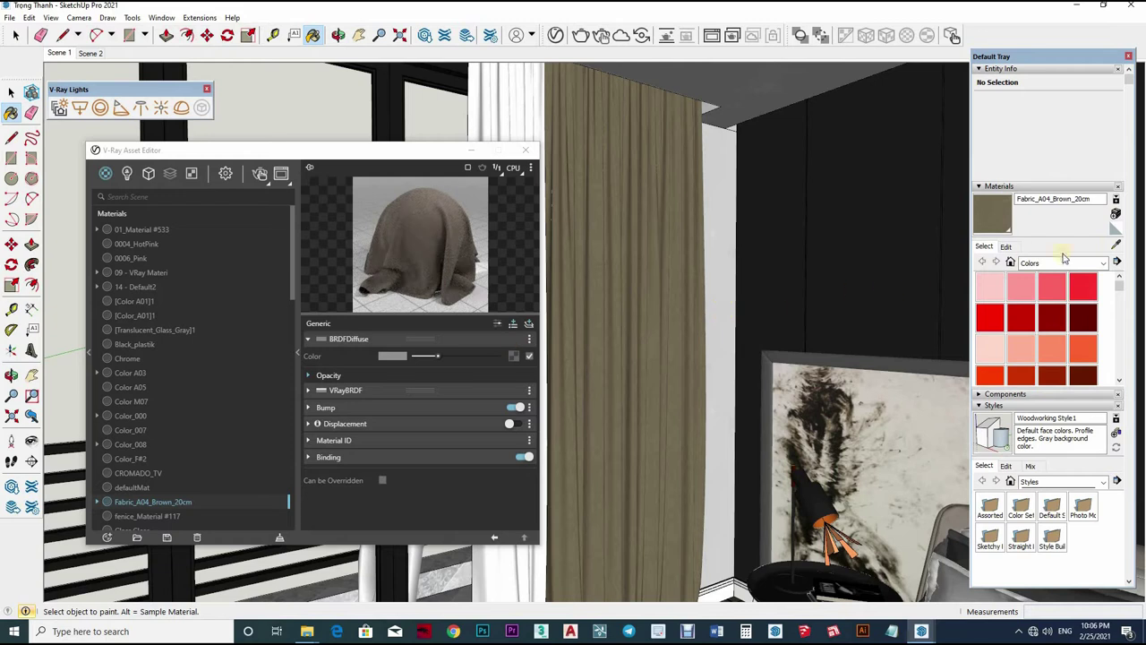
{"action": "left_click", "coordinate": [496, 342]}
{"action": "left_click", "coordinate": [489, 378]}
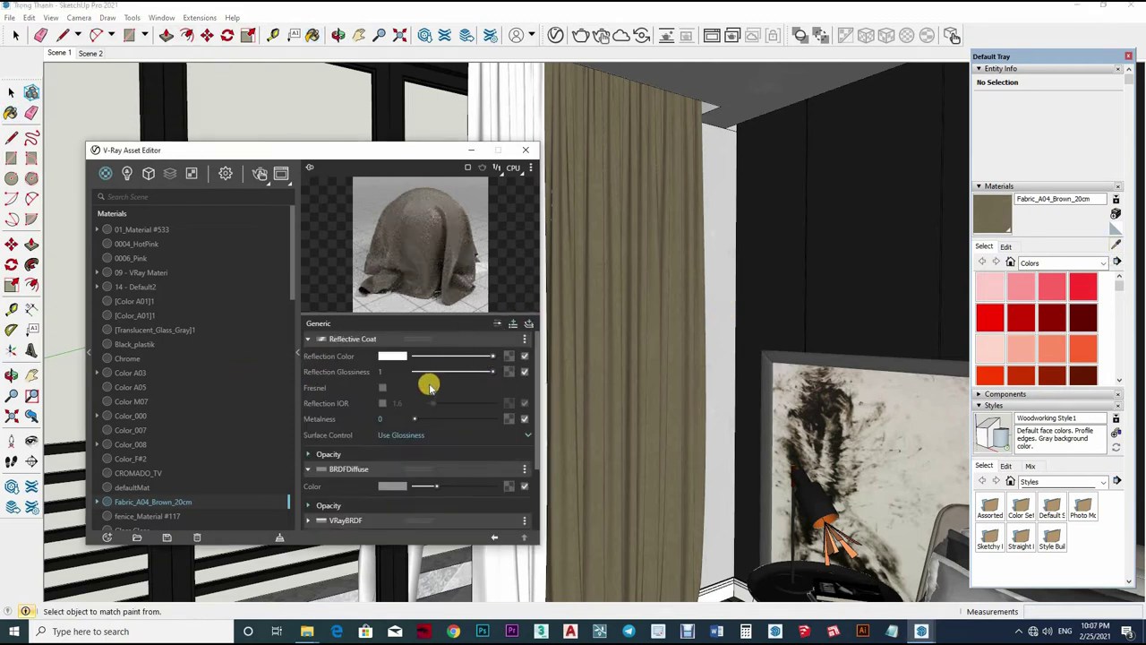
{"action": "left_click", "coordinate": [665, 303], "text": "alt"}
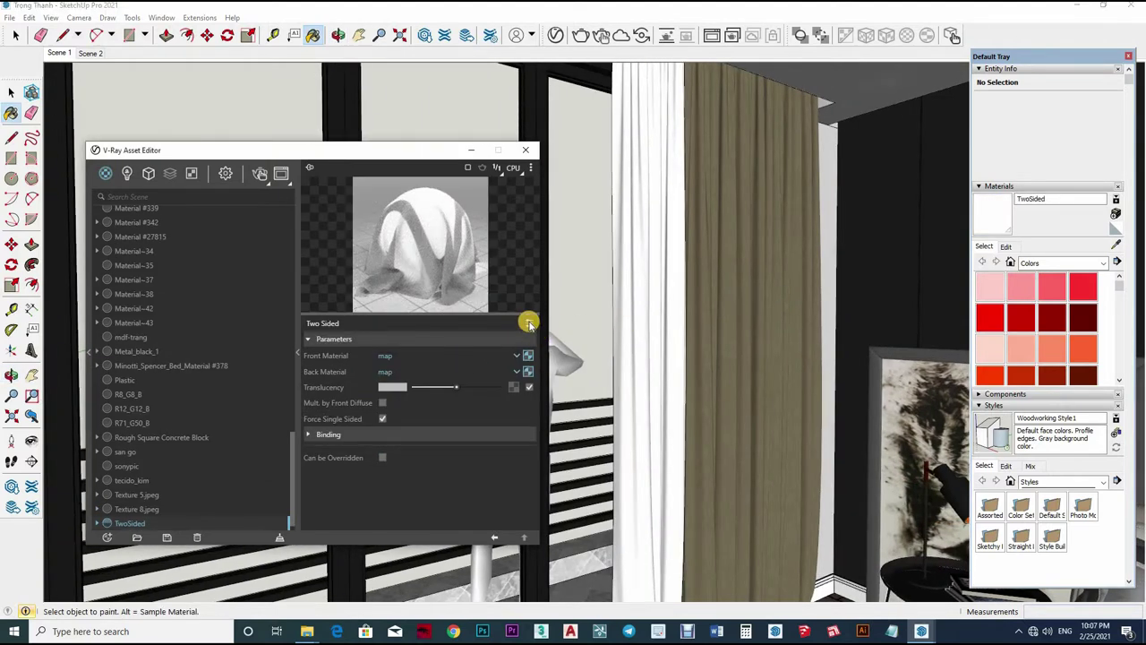
{"action": "left_click", "coordinate": [798, 325], "text": "alt"}
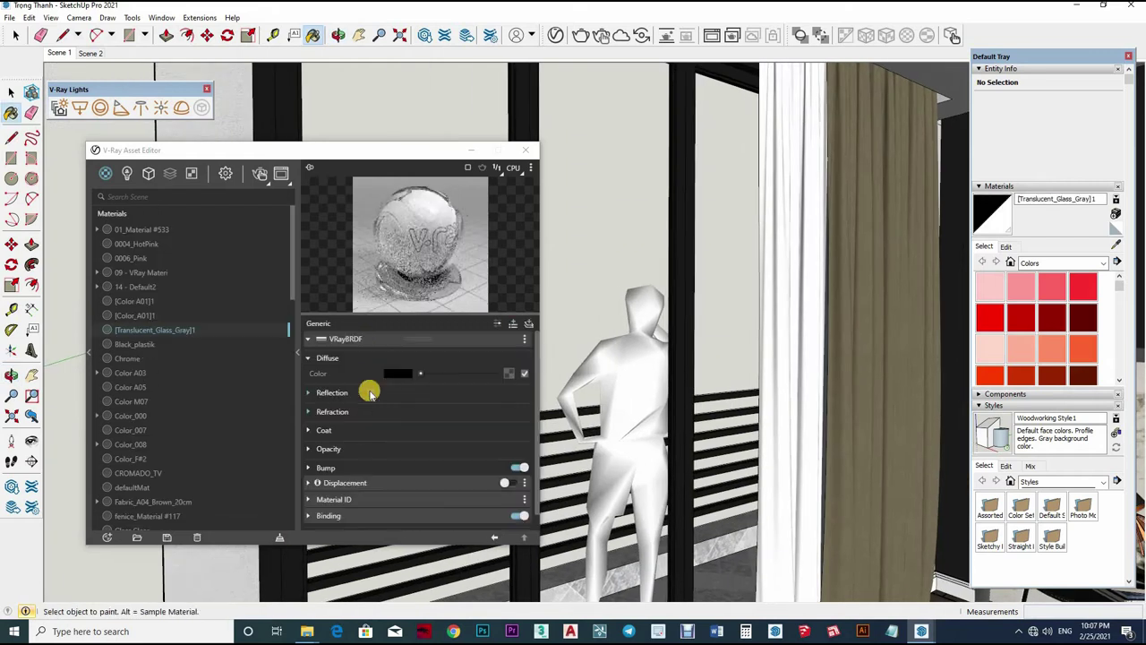
Review the glass reflection settings, then set Color_008's reflection glossiness to 0.85
{"action": "left_click", "coordinate": [475, 411]}
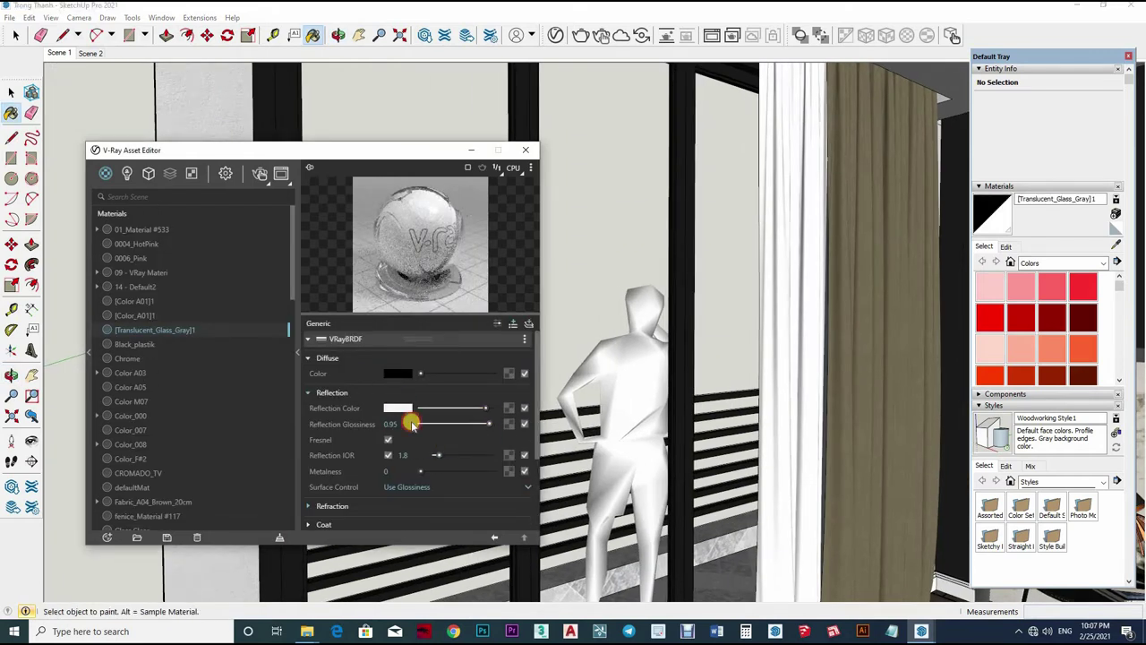
{"action": "scroll", "coordinate": [489, 410], "scroll_direction": "down", "scroll_amount": 2}
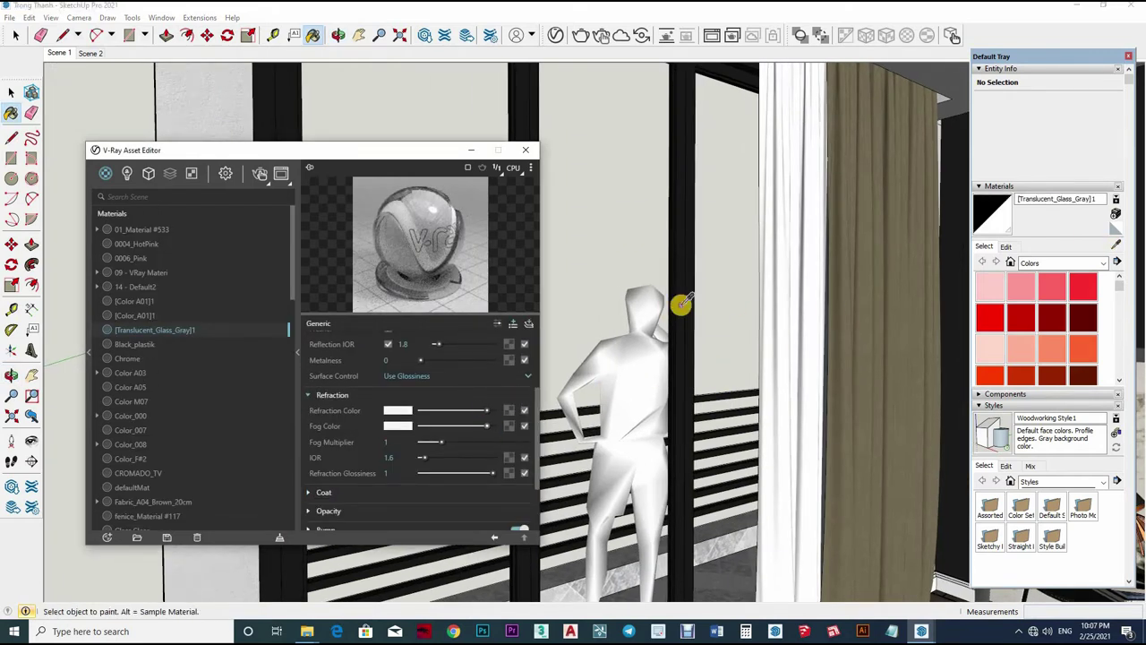
{"action": "left_click", "coordinate": [681, 307], "text": "alt"}
{"action": "left_click", "coordinate": [435, 393]}
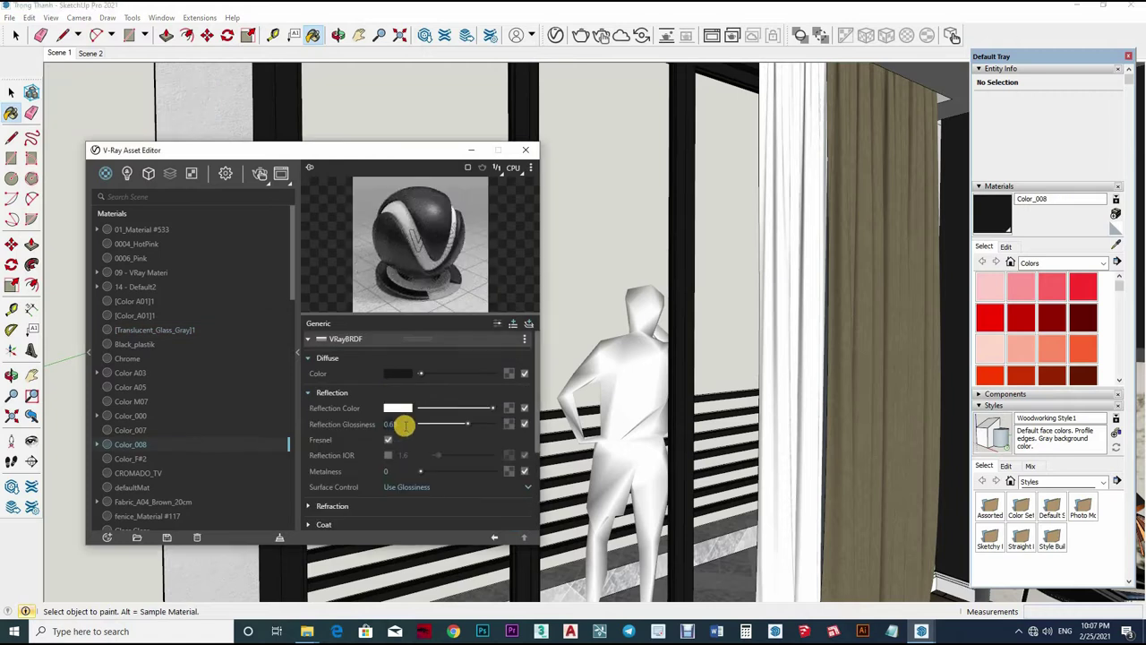
{"action": "left_click_drag", "start_coordinate": [449, 427], "coordinate": [484, 424]}
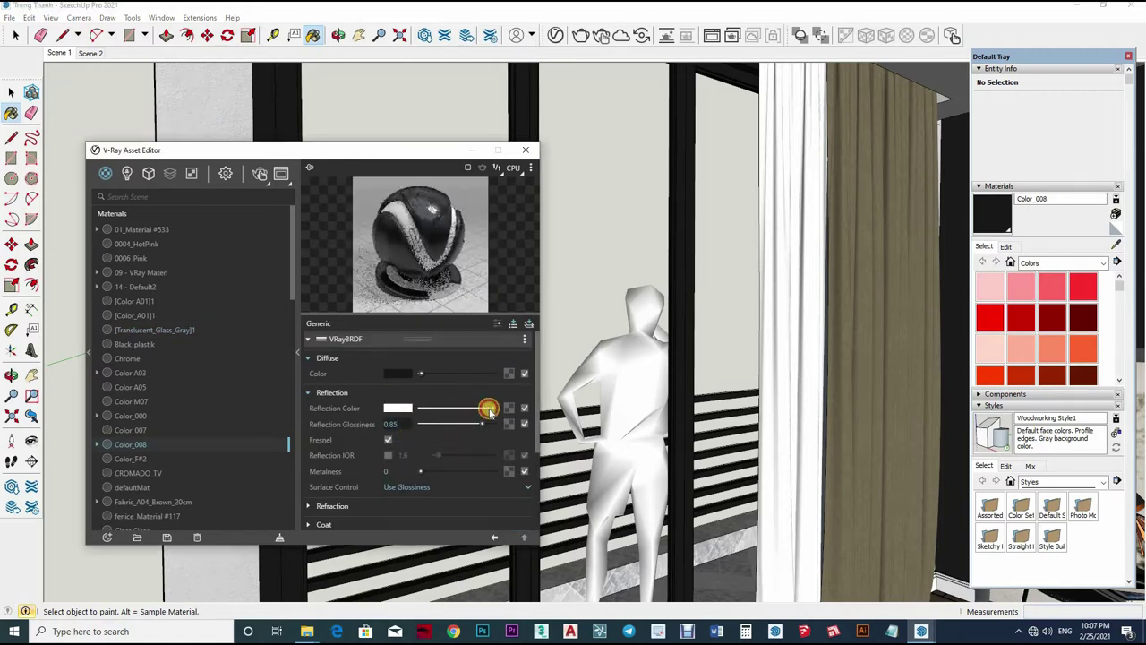
{"action": "middle_click_drag", "start_coordinate": [749, 427], "coordinate": [660, 228]}
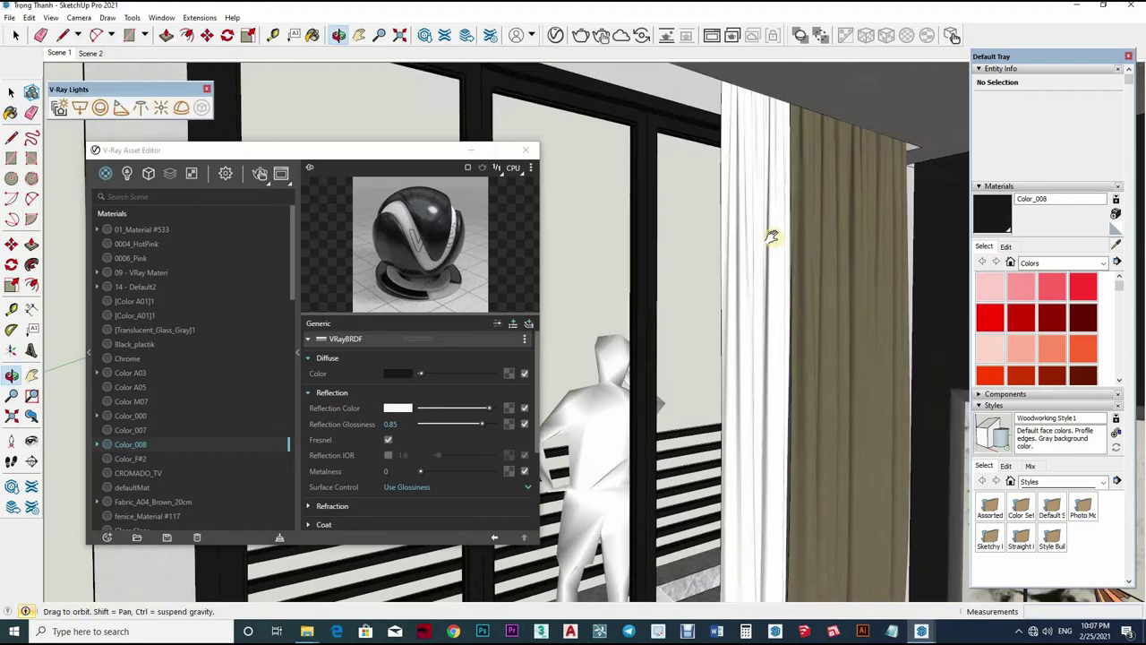
{"action": "key", "text": "space"}
Select the ceiling downlight and paint its lens face with the yellow Color E02
{"action": "triple_click", "coordinate": [654, 229]}
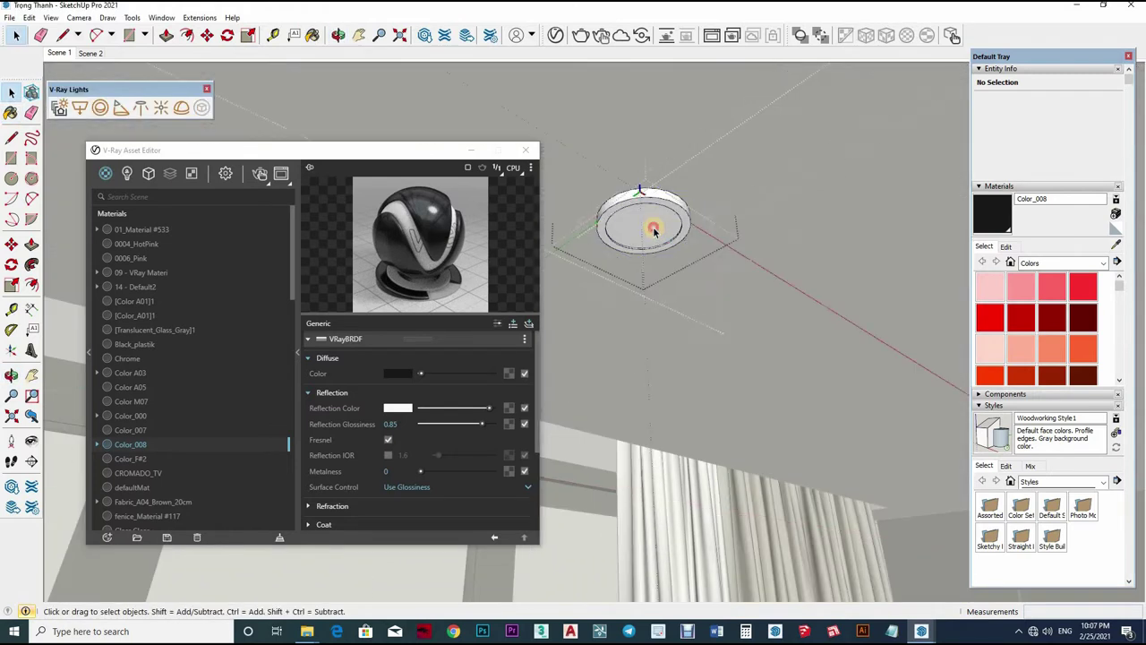
{"action": "middle_click_drag", "start_coordinate": [887, 332], "coordinate": [952, 358]}
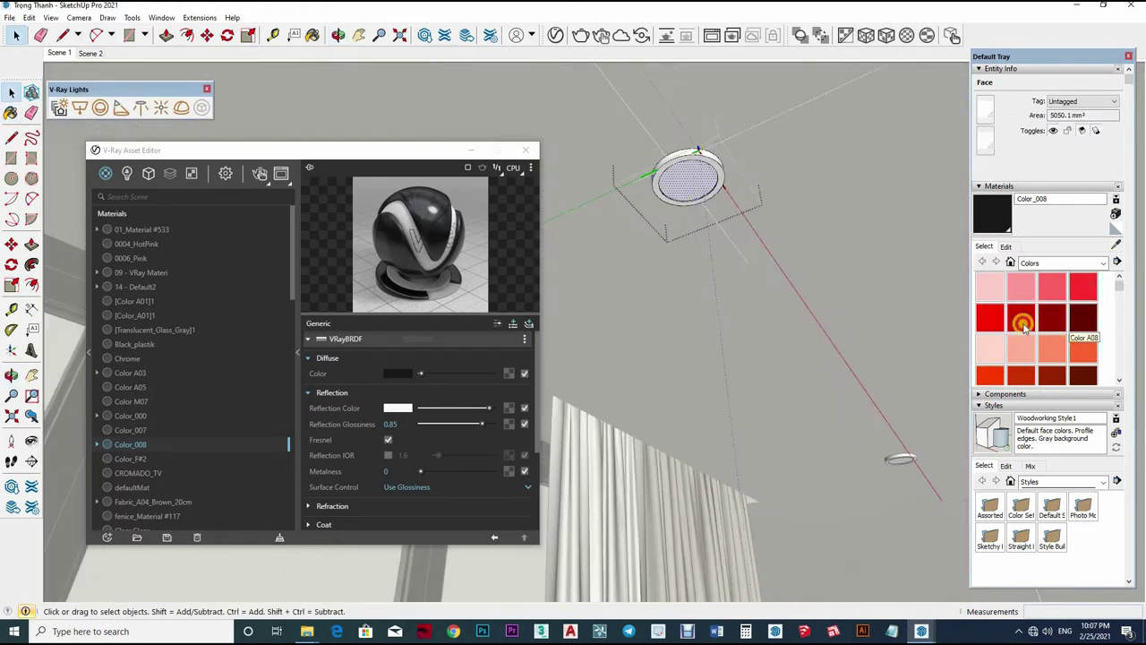
{"action": "scroll", "coordinate": [1048, 331], "scroll_direction": "down", "scroll_amount": 3}
{"action": "left_click", "coordinate": [1021, 318]}
{"action": "left_click", "coordinate": [693, 184]}
{"action": "key", "text": "space"}
{"action": "key", "text": "b"}
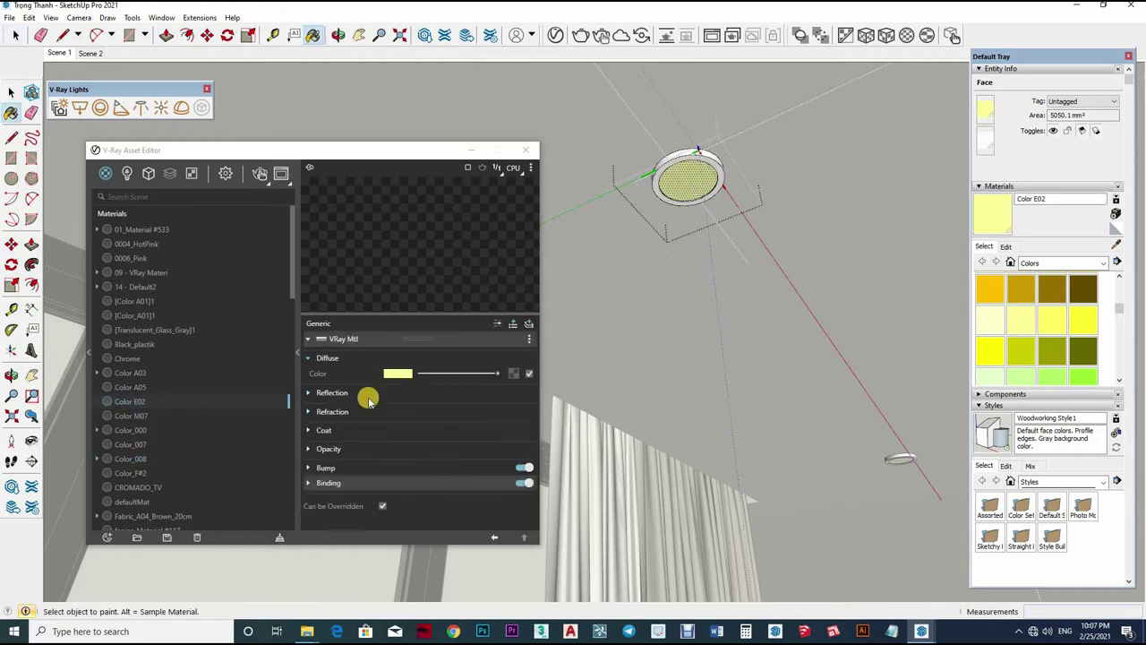
{"action": "left_click", "coordinate": [497, 367]}
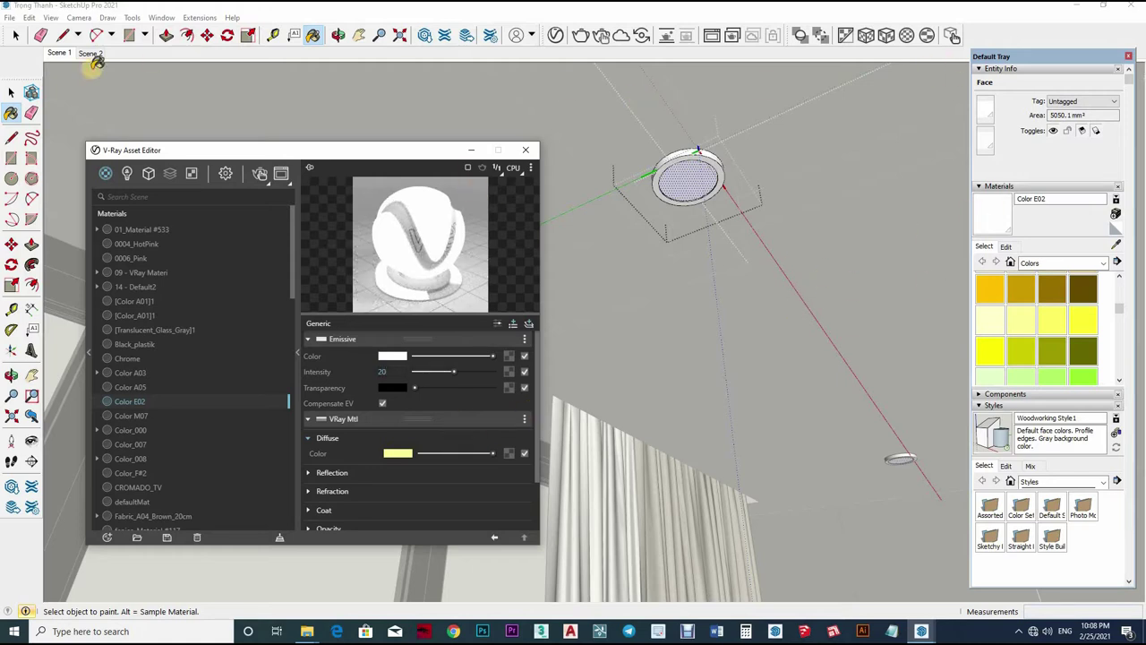
Start an IES light and load a profile from the F: drive's IES LIGHT folder
{"action": "left_click", "coordinate": [85, 104]}
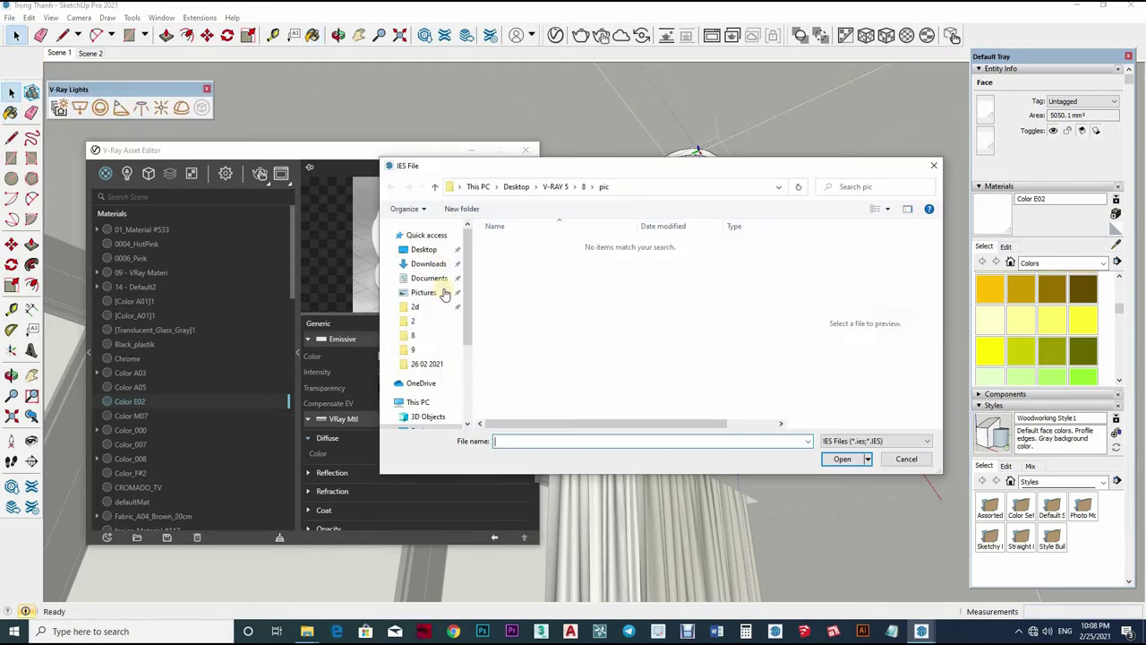
{"action": "scroll", "coordinate": [430, 394], "scroll_direction": "down", "scroll_amount": 2}
{"action": "left_click", "coordinate": [428, 392]}
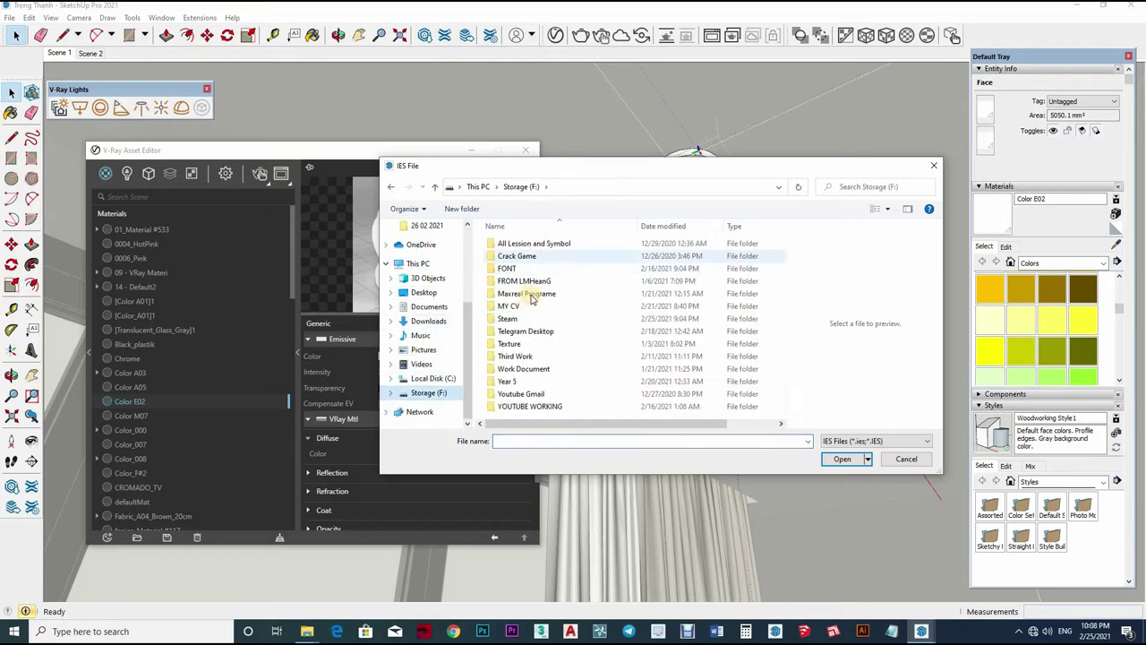
{"action": "double_click", "coordinate": [525, 294]}
{"action": "scroll", "coordinate": [527, 344], "scroll_direction": "down", "scroll_amount": 1}
{"action": "scroll", "coordinate": [521, 367], "scroll_direction": "up", "scroll_amount": 1}
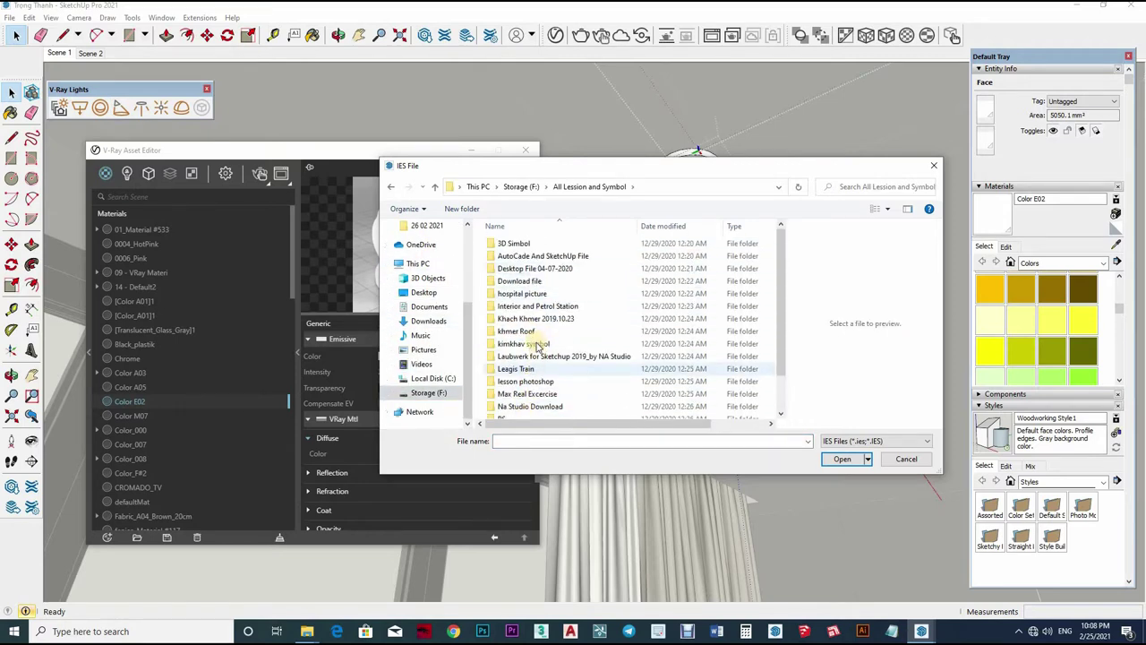
{"action": "scroll", "coordinate": [528, 348], "scroll_direction": "down", "scroll_amount": 1}
{"action": "double_click", "coordinate": [527, 386]}
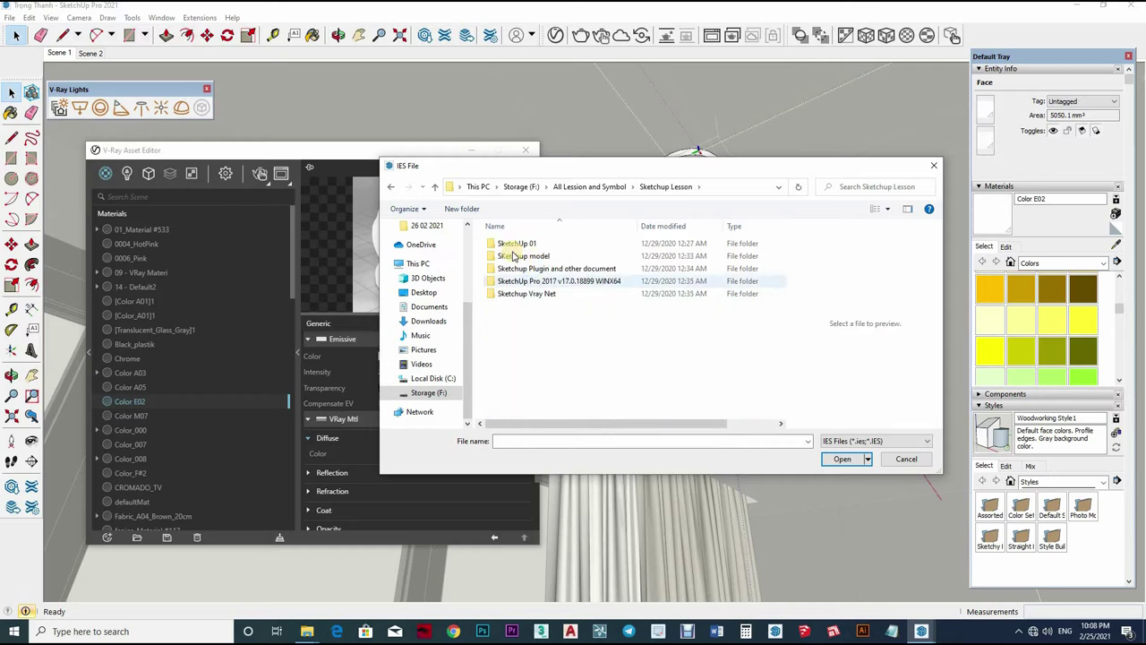
{"action": "double_click", "coordinate": [515, 266]}
{"action": "double_click", "coordinate": [512, 257]}
{"action": "double_click", "coordinate": [506, 243]}
{"action": "left_click", "coordinate": [512, 388]}
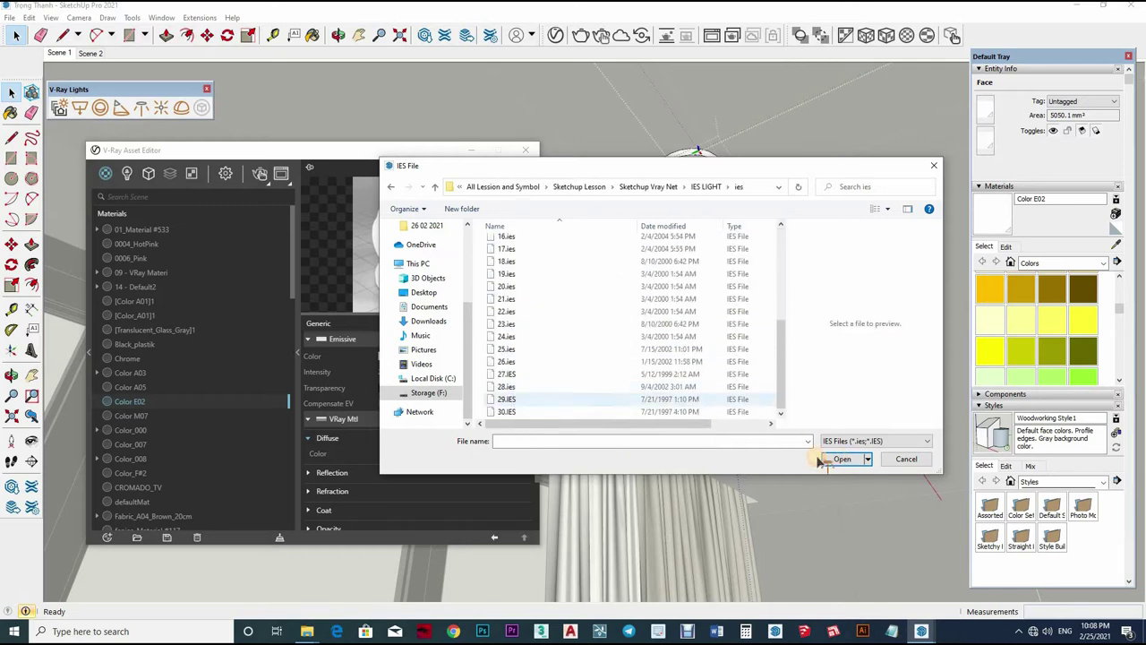
{"action": "left_click", "coordinate": [842, 459]}
Place the IES light at the ceiling fixture with a custom intensity of 10000 lm
{"action": "left_click", "coordinate": [694, 184]}
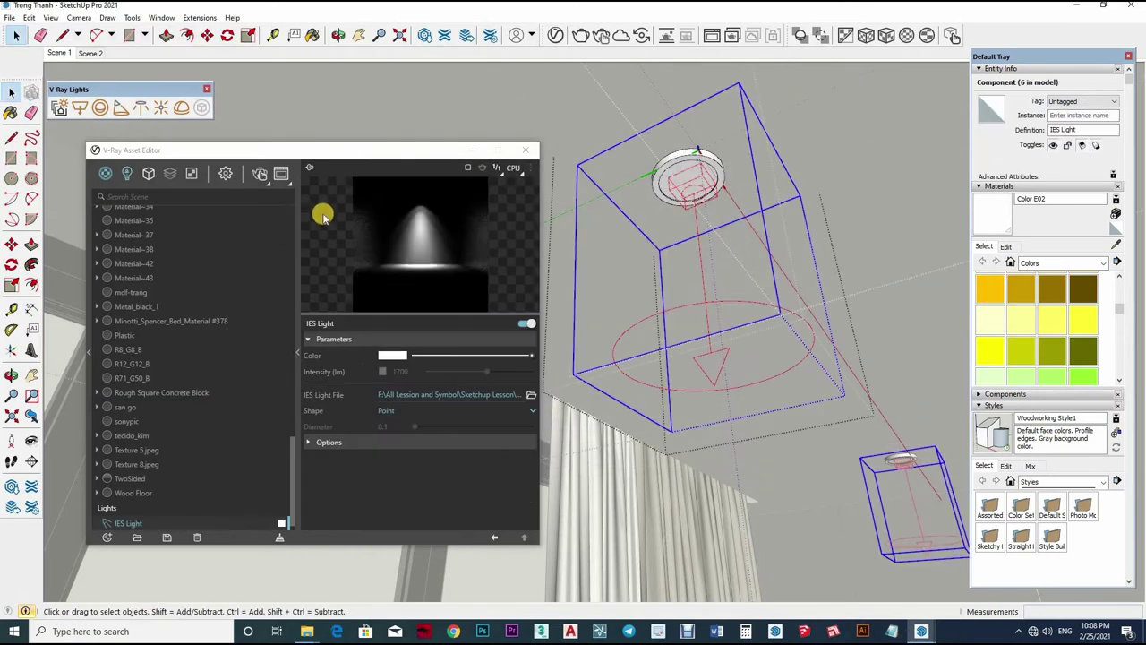
{"action": "left_click", "coordinate": [383, 372]}
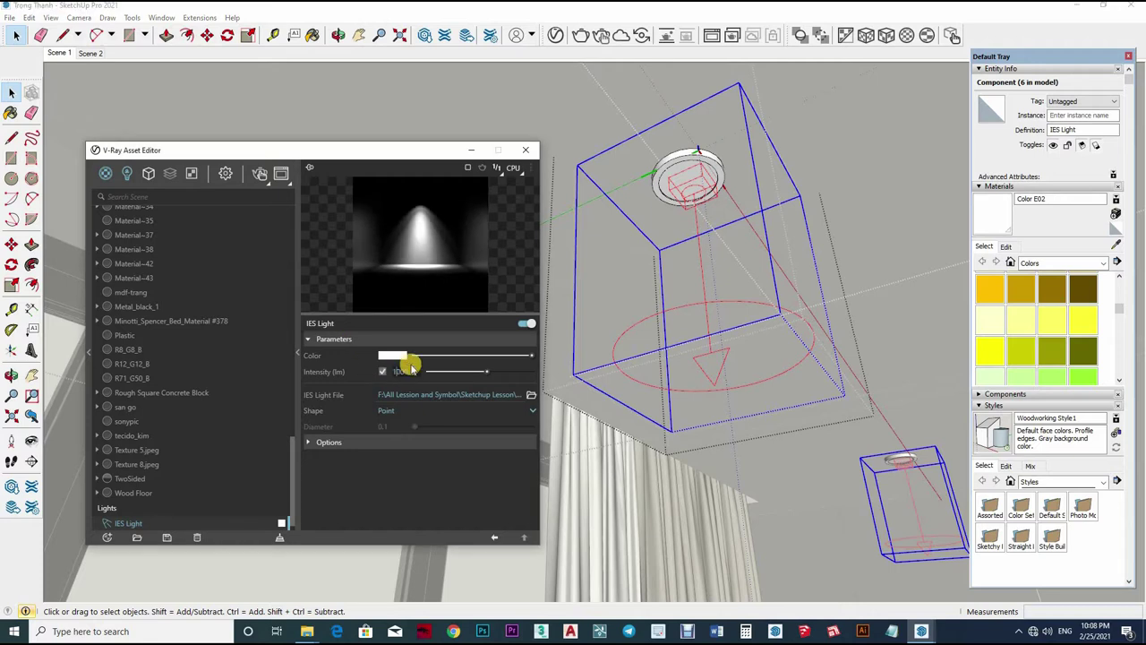
{"action": "type", "text": "10000"}
{"action": "left_click", "coordinate": [122, 176]}
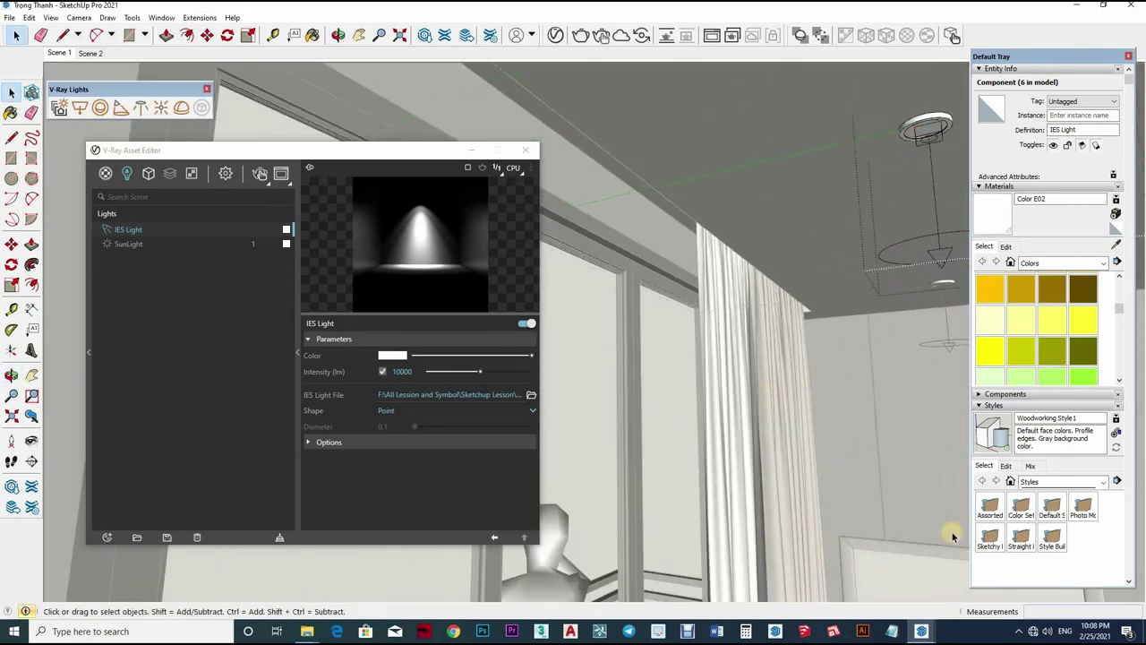
{"action": "mouse_move", "coordinate": [868, 329]}
{"action": "middle_mouse_down"}
{"action": "mouse_move", "coordinate": [716, 448]}
{"action": "mouse_move", "coordinate": [699, 421]}
{"action": "mouse_move", "coordinate": [284, 402]}
{"action": "middle_mouse_up"}
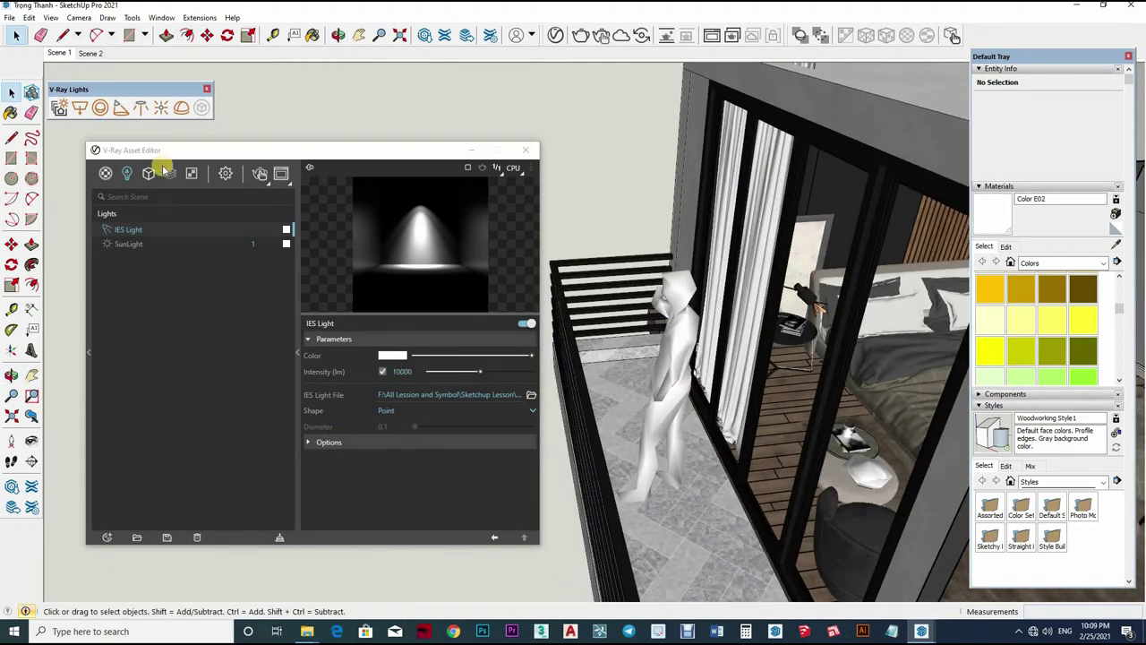
Place a Dome Light on the balcony floor and move it to a new spot
{"action": "left_click", "coordinate": [164, 108]}
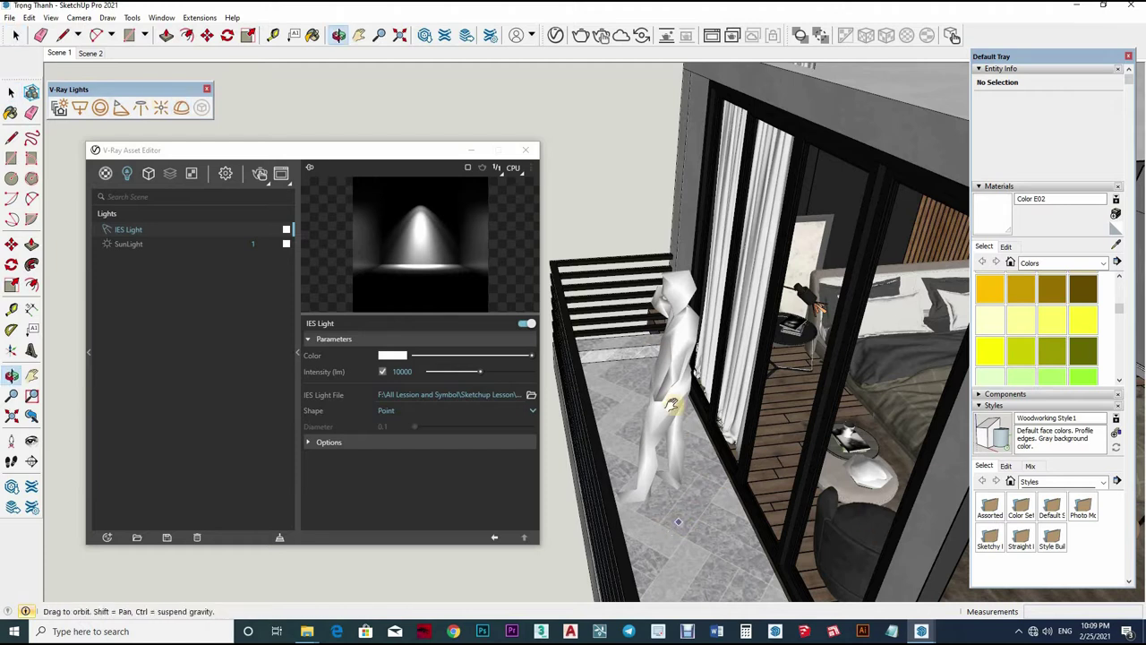
{"action": "middle_click_drag", "start_coordinate": [671, 473], "coordinate": [743, 528]}
{"action": "scroll", "coordinate": [743, 528], "scroll_direction": "up", "scroll_amount": 3}
{"action": "scroll", "coordinate": [696, 507], "scroll_direction": "up", "scroll_amount": 3}
{"action": "left_click", "coordinate": [669, 570]}
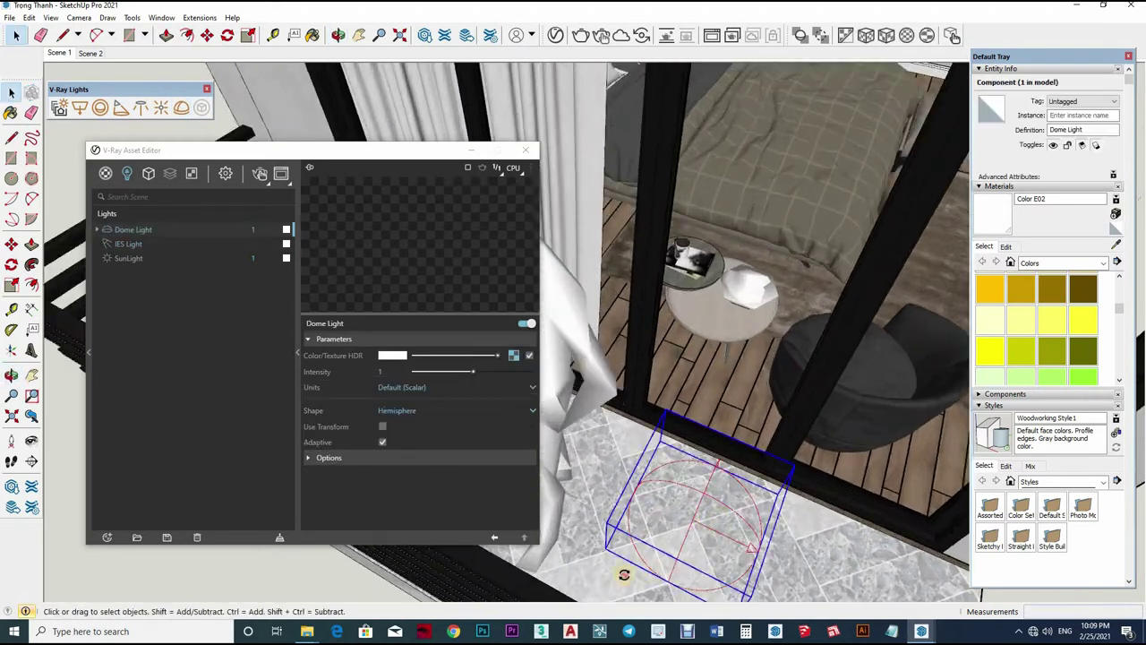
{"action": "key", "text": "q"}
{"action": "left_click", "coordinate": [666, 565]}
{"action": "key", "text": "m"}
{"action": "left_click", "coordinate": [699, 538]}
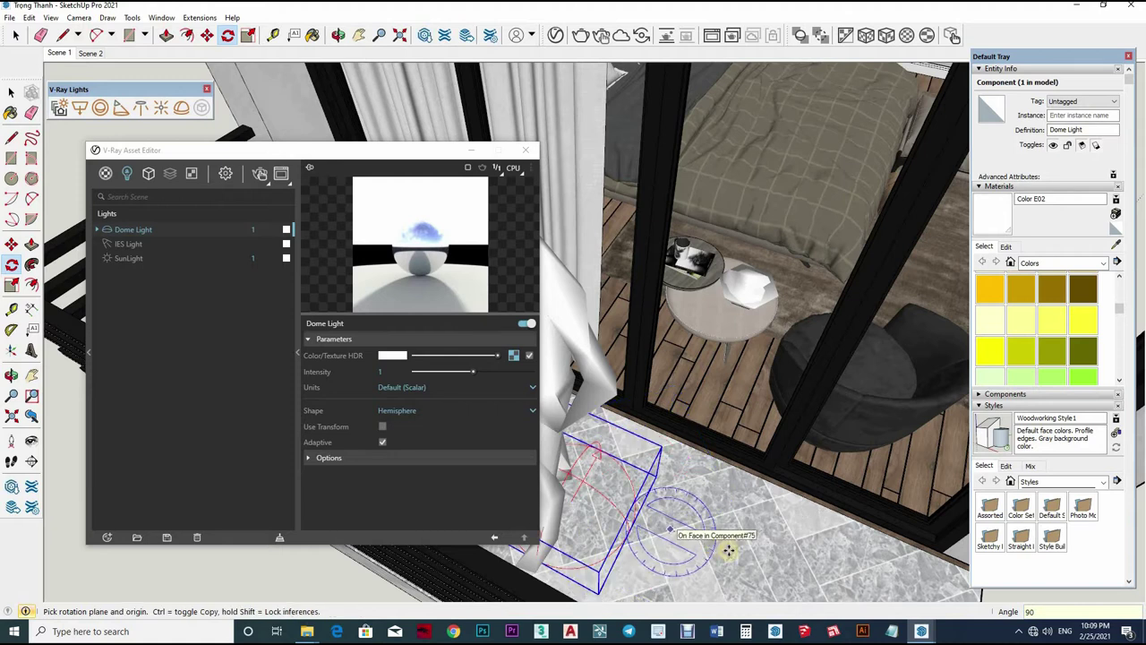
{"action": "left_click", "coordinate": [722, 555]}
{"action": "middle_click_drag", "start_coordinate": [721, 556], "coordinate": [513, 359]}
{"action": "key", "text": "space"}
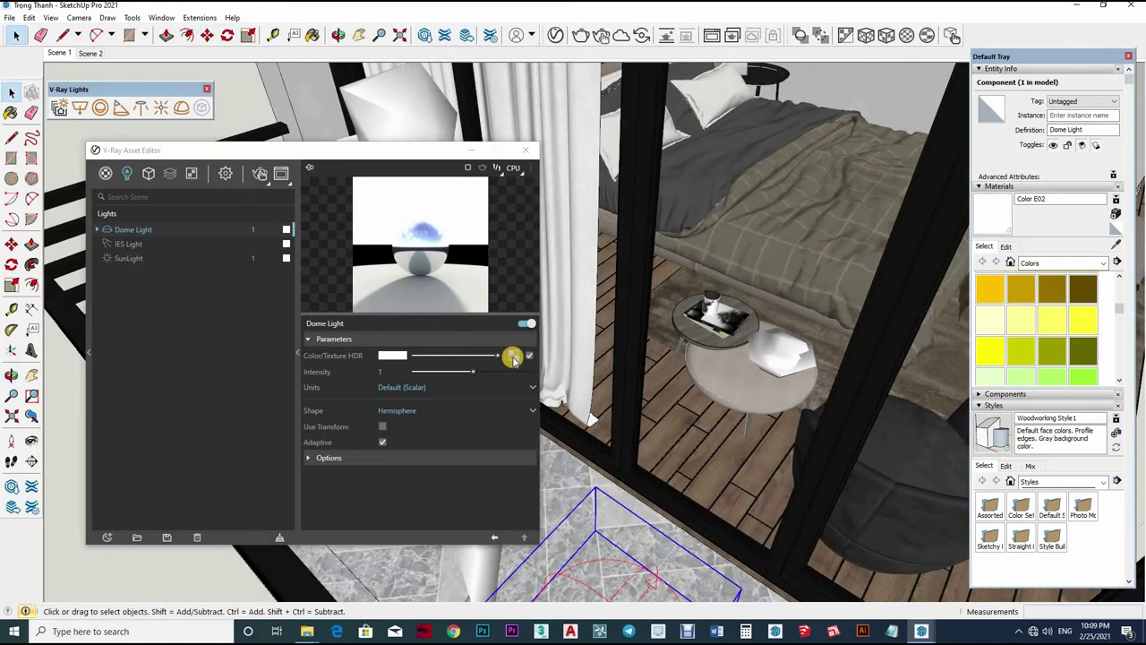
Give the dome light an HDR bitmap texture, Sphere shape, and intensity 3
{"action": "left_click", "coordinate": [513, 356]}
{"action": "left_click", "coordinate": [333, 358]}
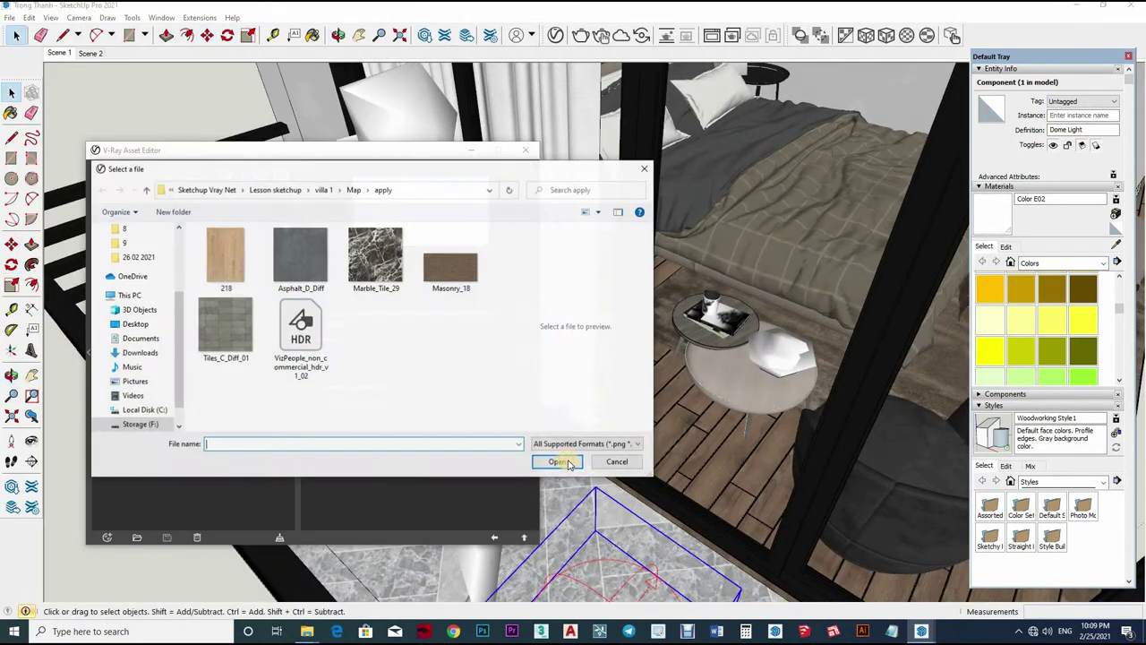
{"action": "double_click", "coordinate": [302, 349]}
{"action": "left_click", "coordinate": [524, 537]}
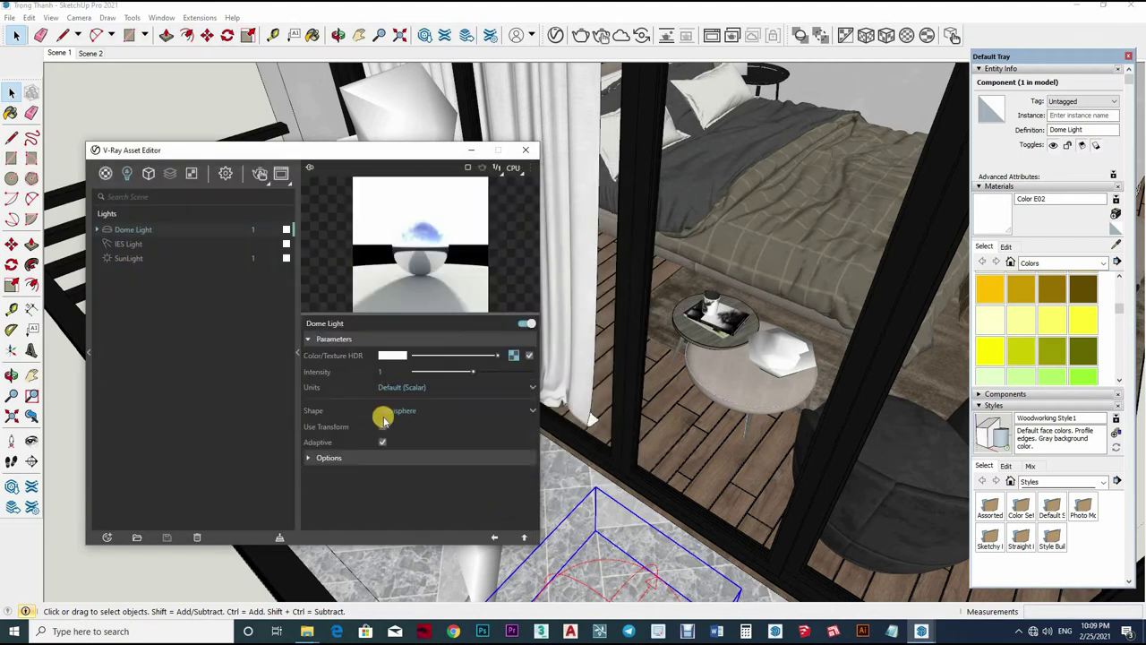
{"action": "left_click", "coordinate": [412, 411]}
{"action": "left_click", "coordinate": [438, 428]}
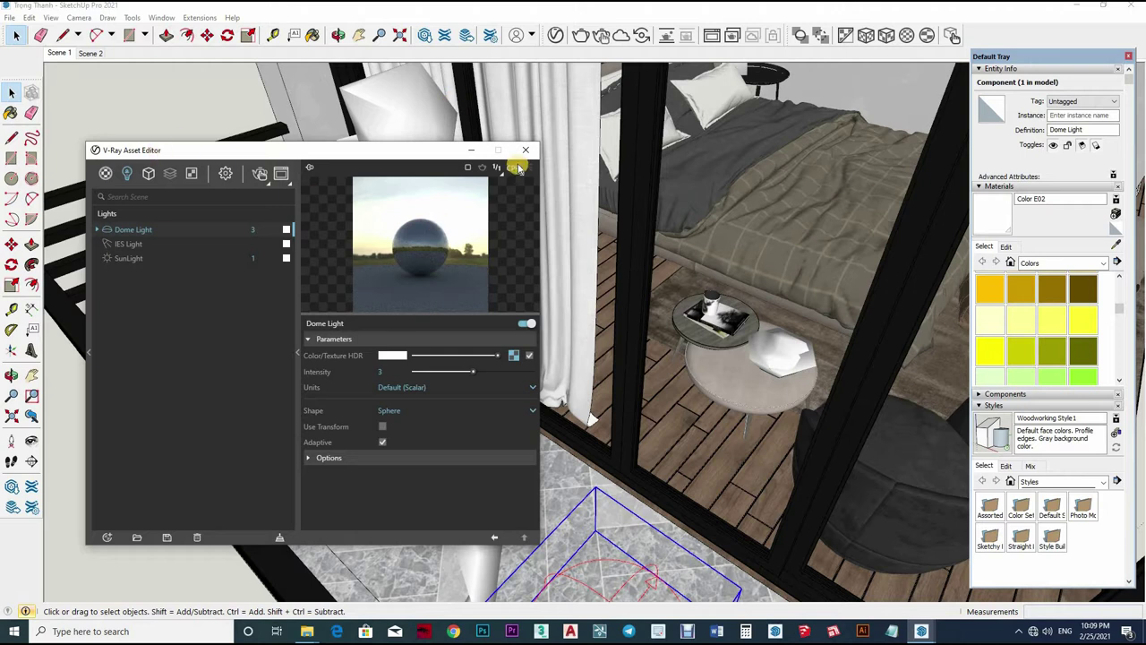
{"action": "left_click", "coordinate": [78, 54]}
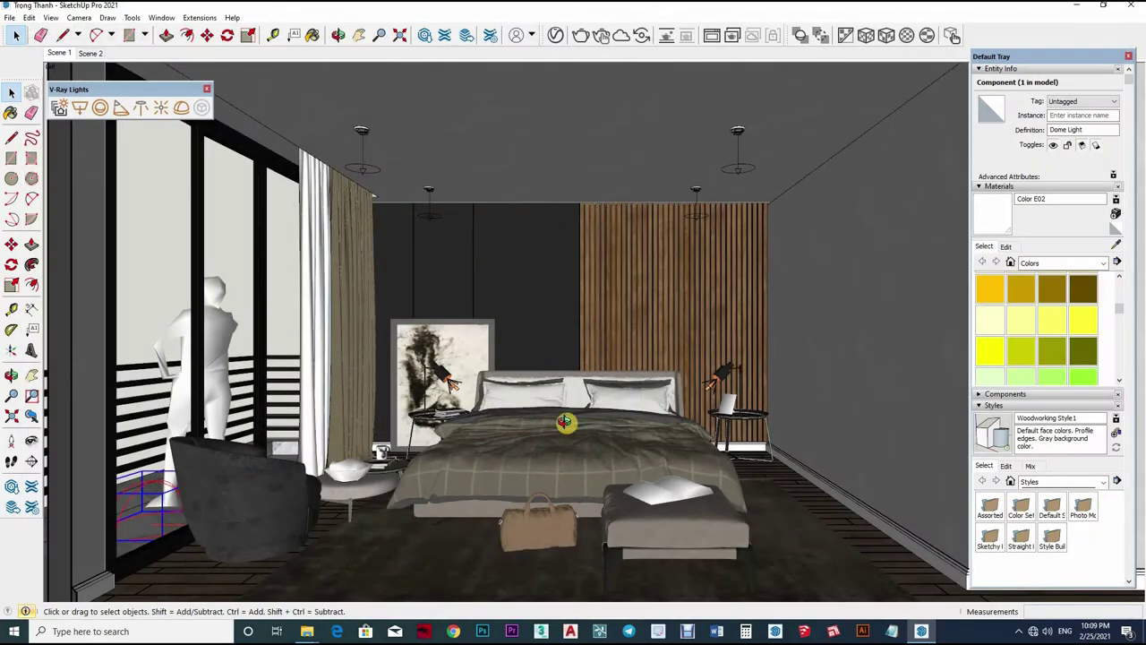
Orbit out to view the bedroom and its balcony from outside
{"action": "mouse_move", "coordinate": [565, 421]}
{"action": "middle_mouse_down"}
{"action": "mouse_move", "coordinate": [177, 147]}
{"action": "mouse_move", "coordinate": [132, 185]}
{"action": "middle_mouse_up"}
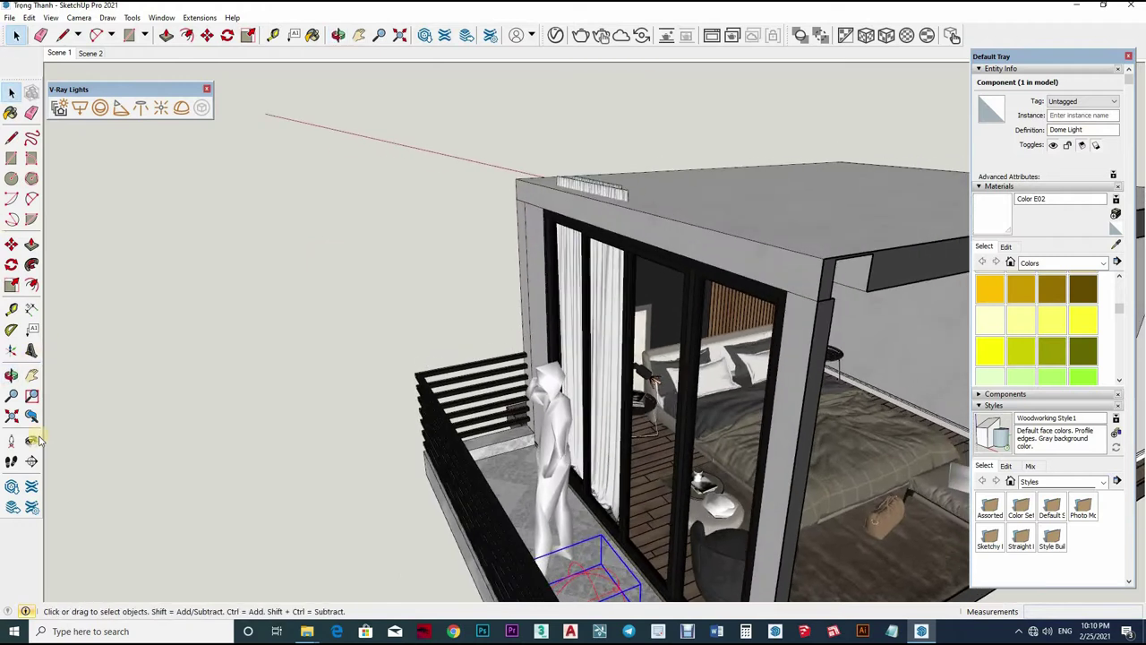
Start the Rectangle Light tool and zoom in on the balcony window
{"action": "left_click", "coordinate": [80, 107]}
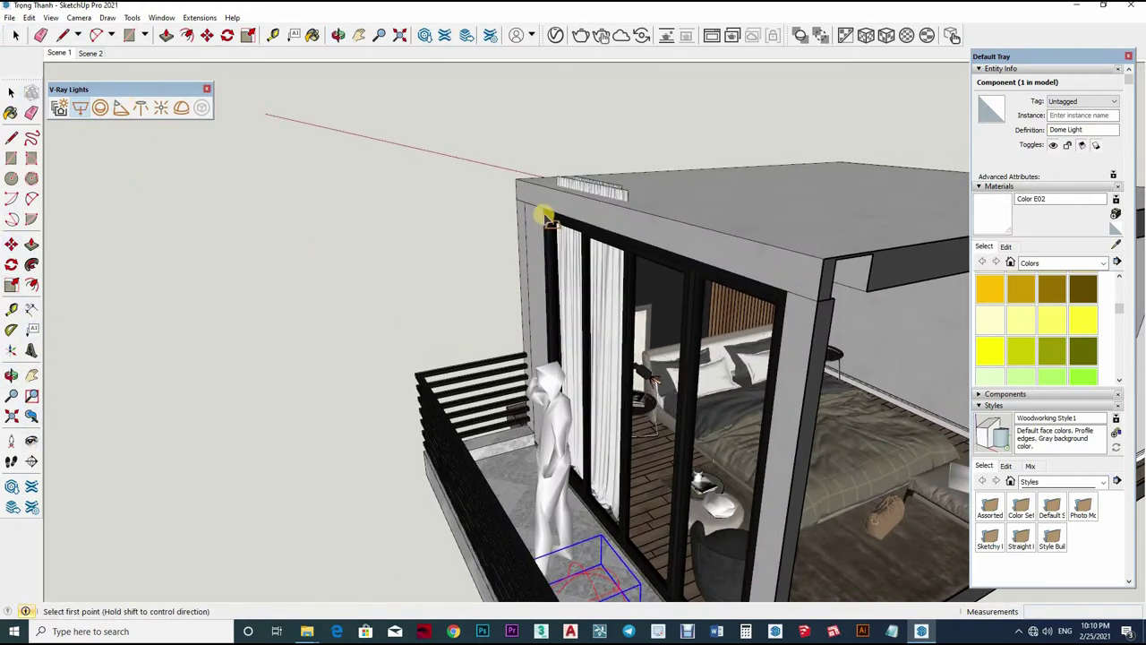
{"action": "scroll", "coordinate": [561, 499], "scroll_direction": "up", "scroll_amount": 2}
{"action": "scroll", "coordinate": [562, 504], "scroll_direction": "up", "scroll_amount": 3}
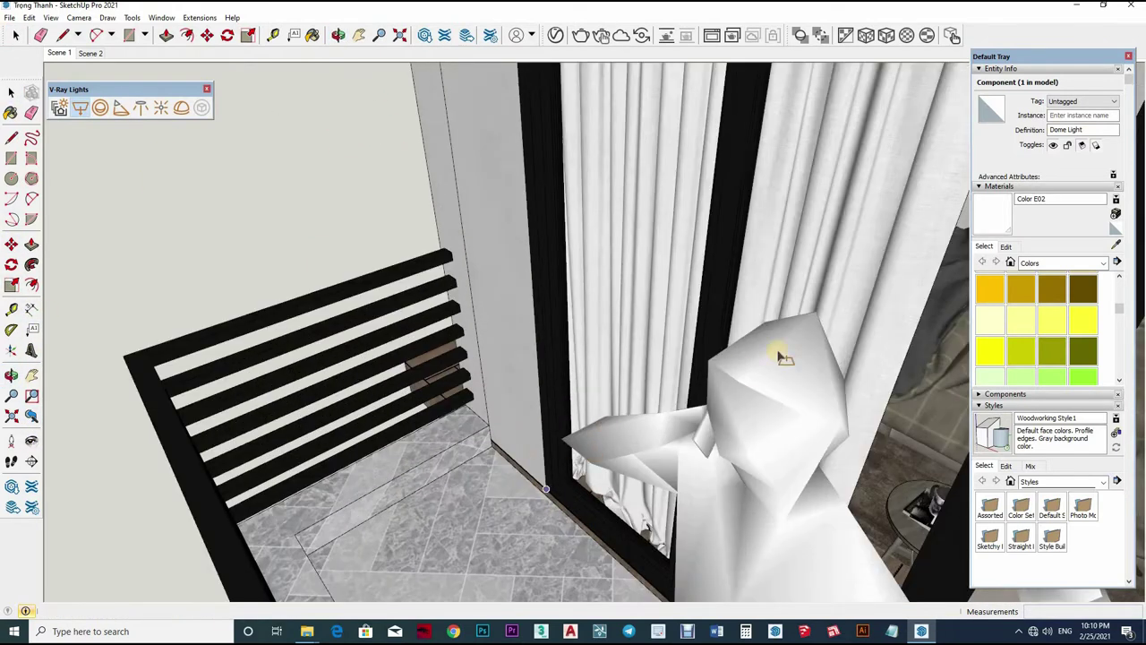
{"action": "scroll", "coordinate": [779, 357], "scroll_direction": "down", "scroll_amount": 3}
{"action": "scroll", "coordinate": [844, 371], "scroll_direction": "down", "scroll_amount": 2}
{"action": "scroll", "coordinate": [809, 389], "scroll_direction": "up", "scroll_amount": 2}
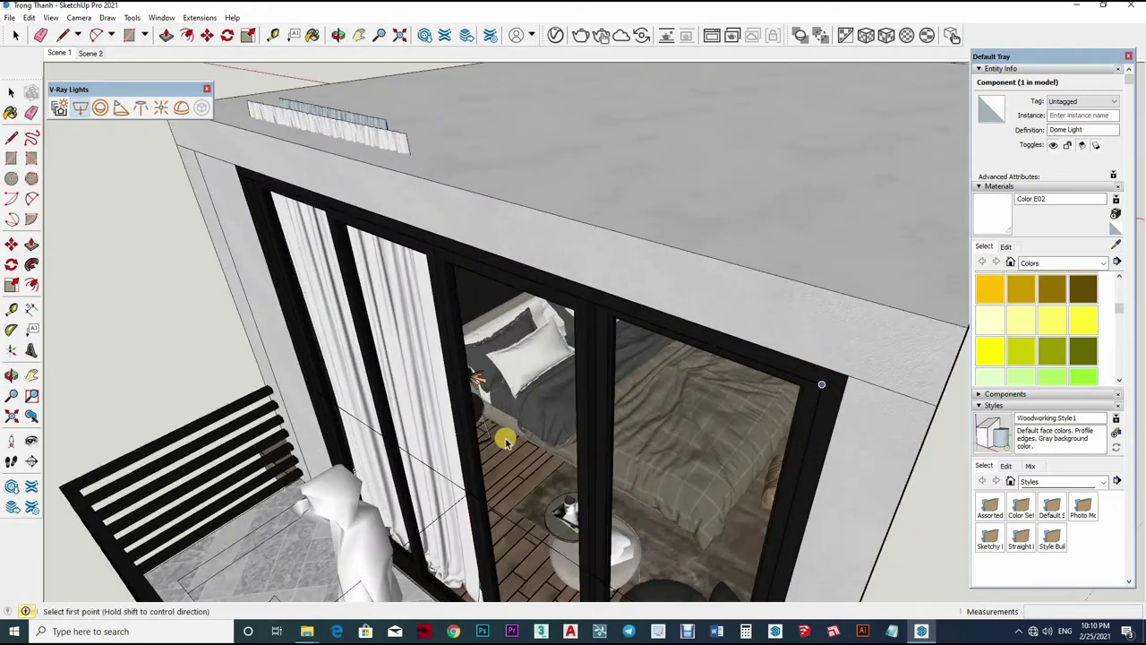
{"action": "scroll", "coordinate": [506, 442], "scroll_direction": "down", "scroll_amount": 3}
Select the rectangle light over the balcony doors and open its light settings
{"action": "key", "text": "space"}
{"action": "left_click", "coordinate": [349, 495]}
{"action": "key", "text": "s"}
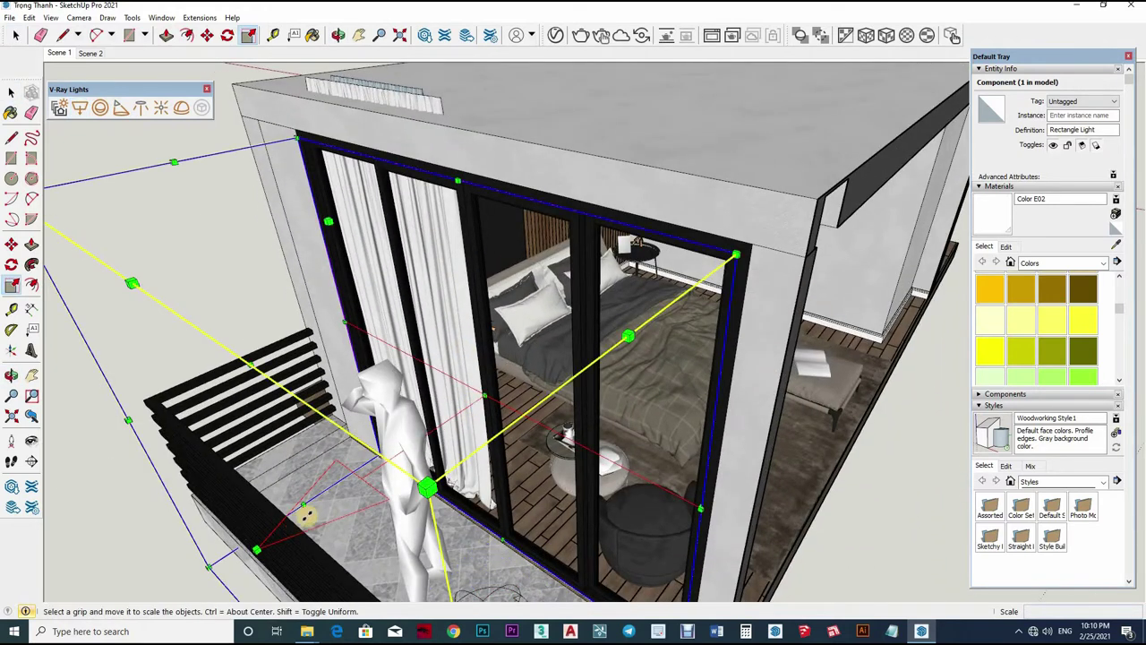
{"action": "mouse_move", "coordinate": [318, 513]}
{"action": "middle_mouse_down"}
{"action": "mouse_move", "coordinate": [470, 456]}
{"action": "mouse_move", "coordinate": [530, 468]}
{"action": "middle_mouse_up"}
{"action": "scroll", "coordinate": [468, 481], "scroll_direction": "up", "scroll_amount": 3}
{"action": "key", "text": "m"}
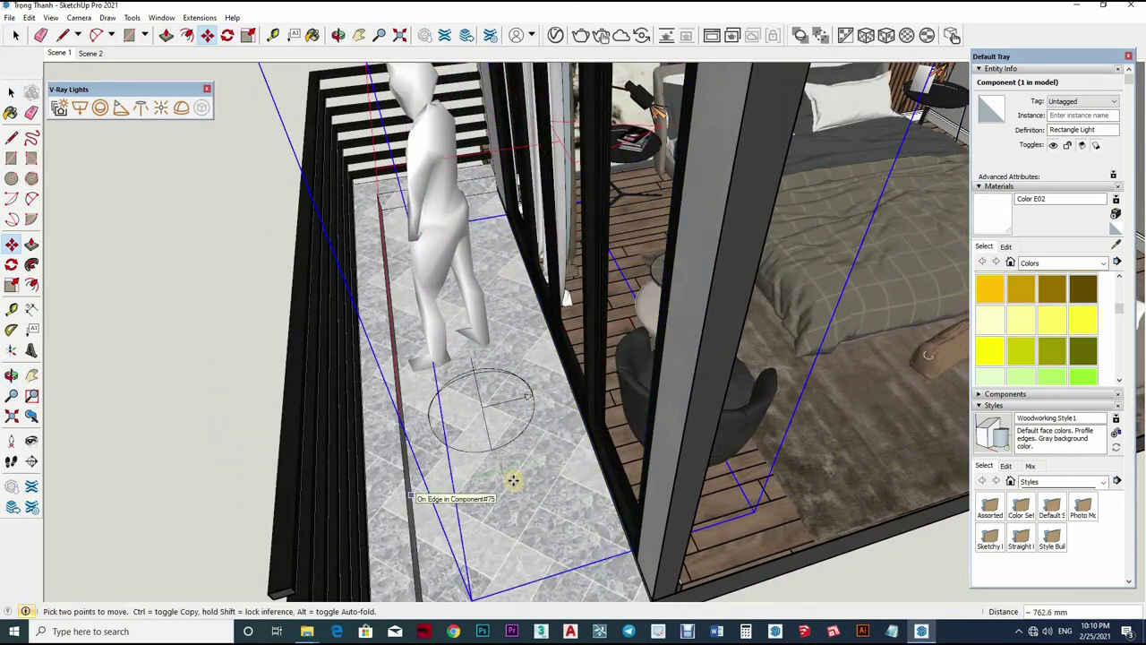
{"action": "middle_click_drag", "start_coordinate": [504, 409], "coordinate": [550, 429]}
{"action": "key", "text": "space"}
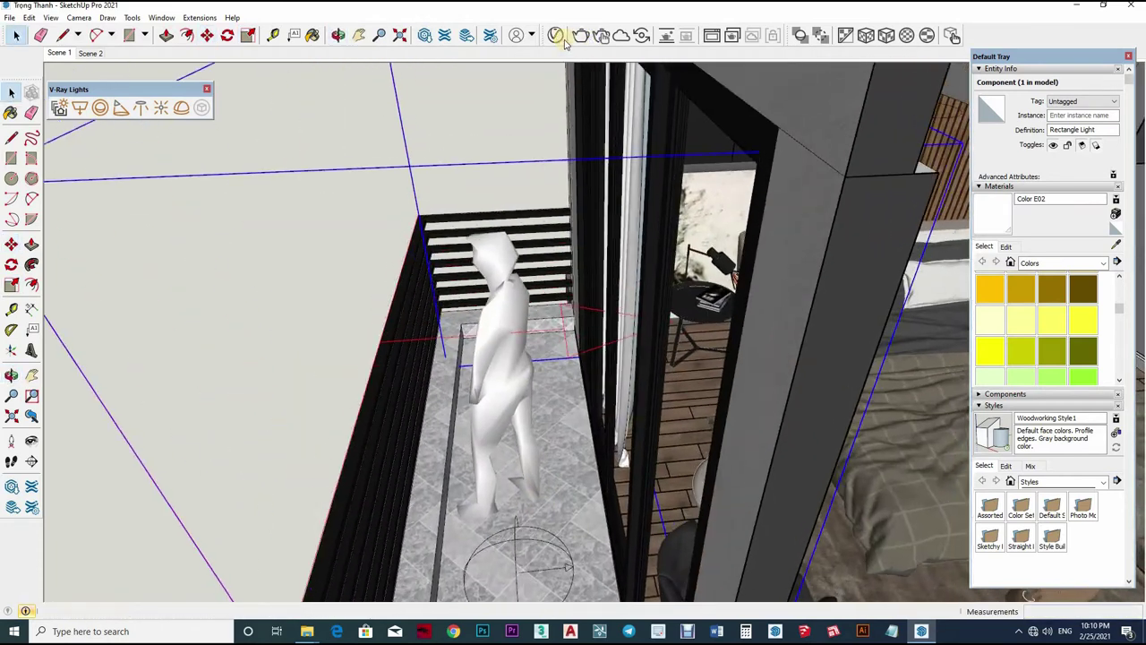
{"action": "left_click", "coordinate": [557, 36]}
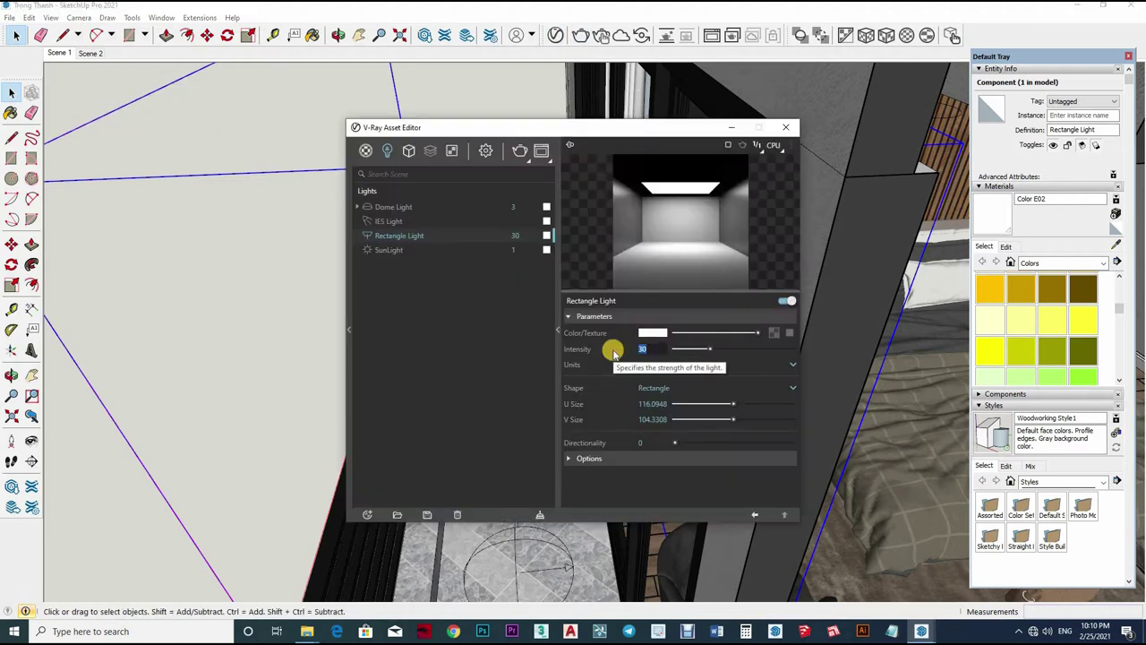
Raise the Rectangle Light intensity to 50
{"action": "type", "text": "50"}
{"action": "key", "text": "Return"}
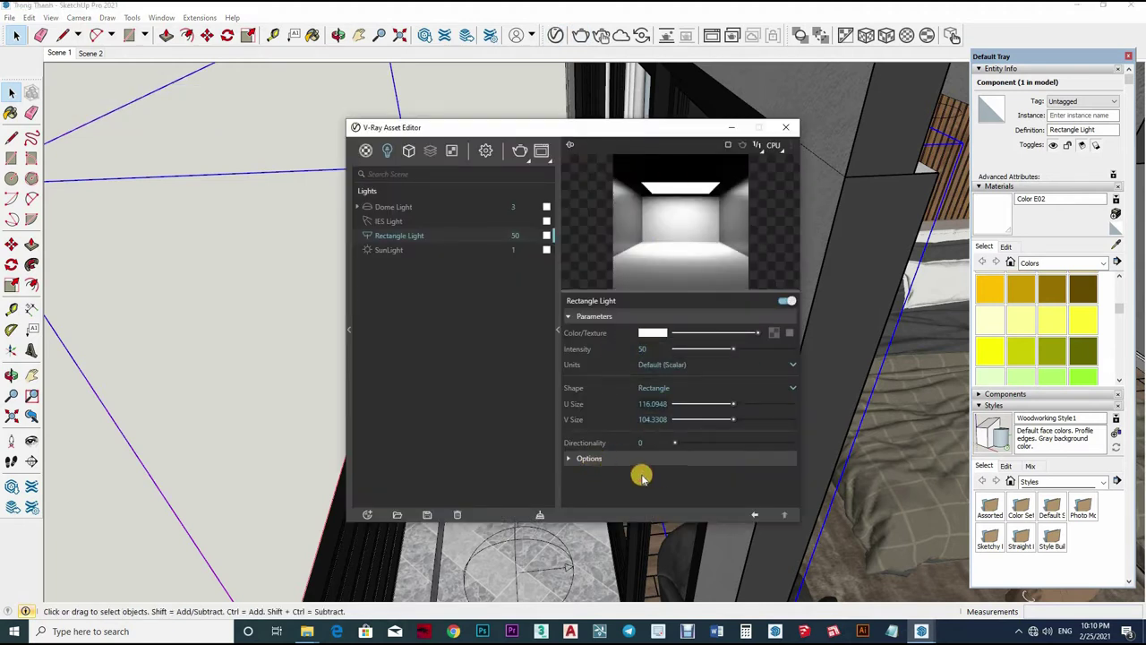
{"action": "left_click", "coordinate": [636, 462]}
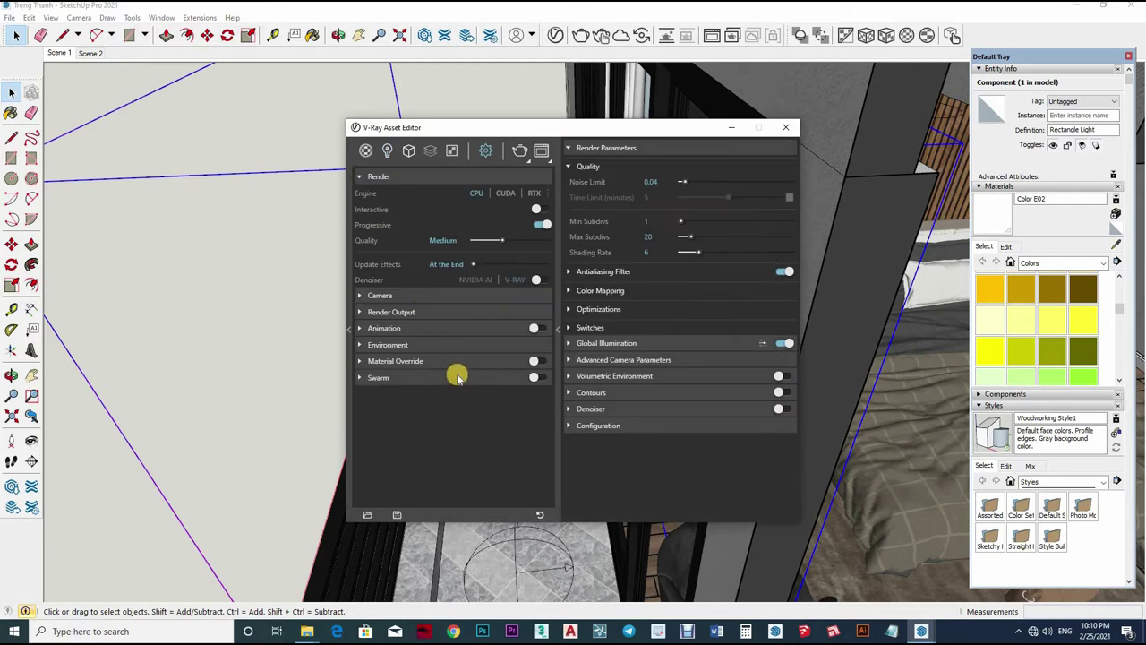
Set camera exposure to 11, turn off Progressive, and start an interactive render
{"action": "type", "text": "11"}
{"action": "key", "text": "Return"}
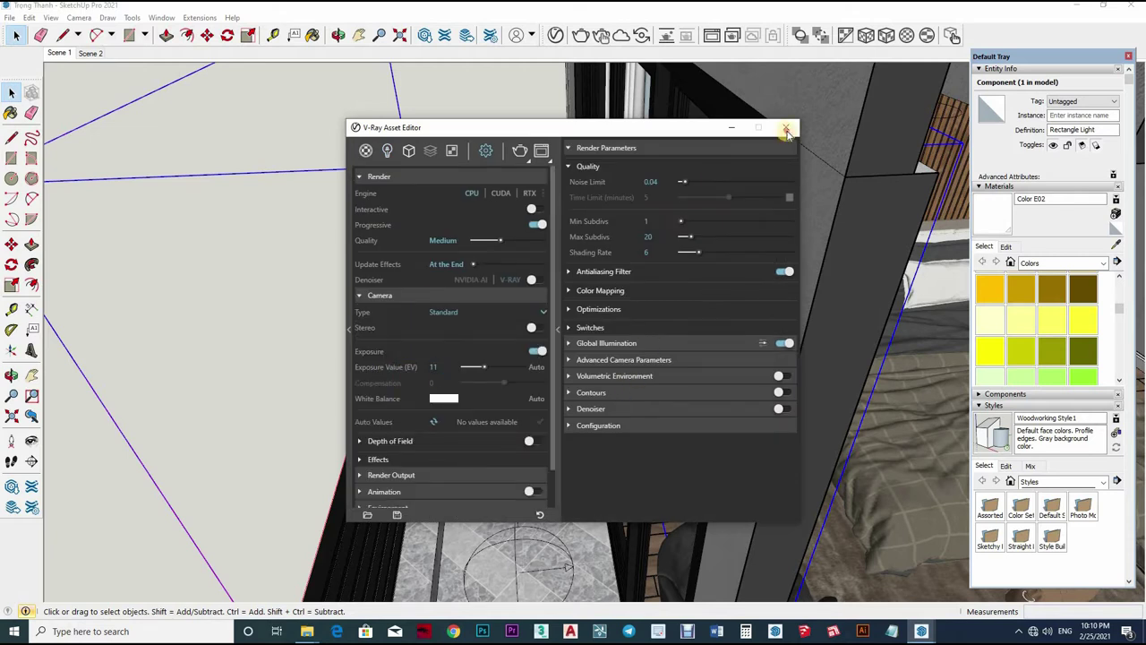
{"action": "left_click", "coordinate": [538, 224]}
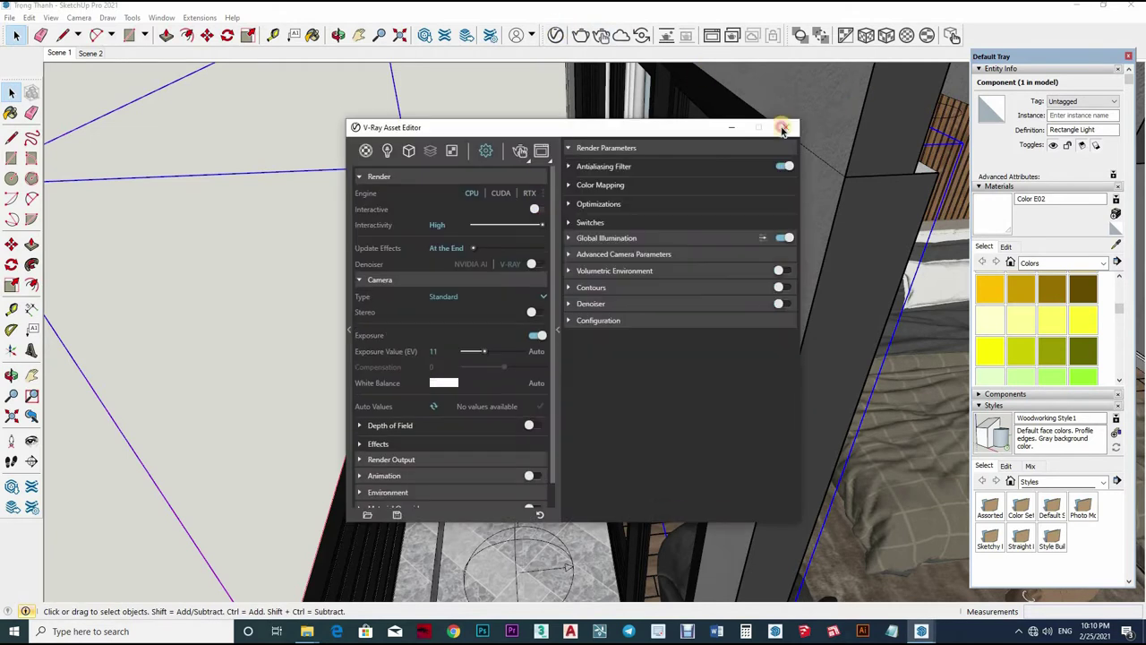
{"action": "left_click", "coordinate": [56, 54]}
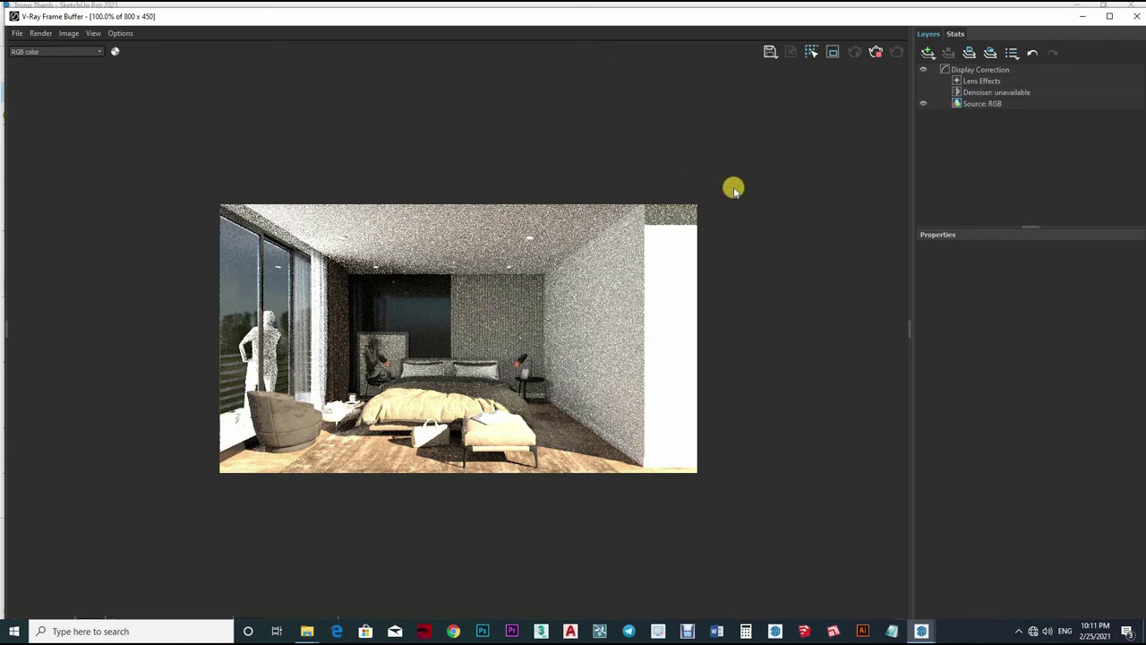
Close the frame buffer, render from the Scene 2 camera view, and reopen the V-Ray render settings
{"action": "left_click", "coordinate": [1136, 16]}
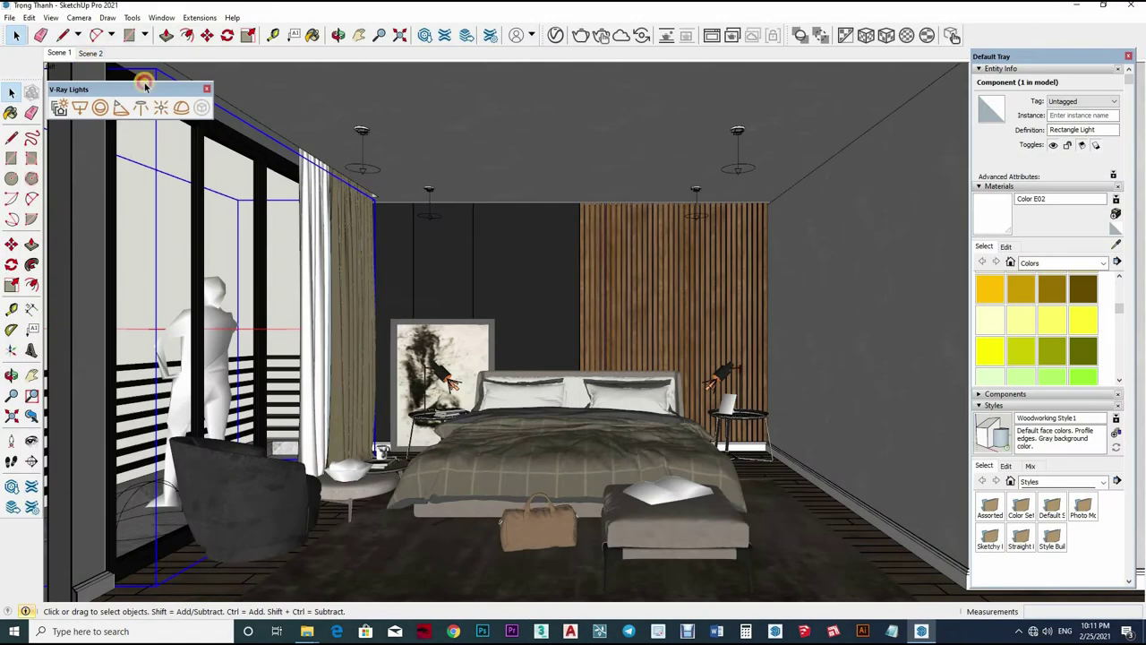
{"action": "key", "text": "Page_Down"}
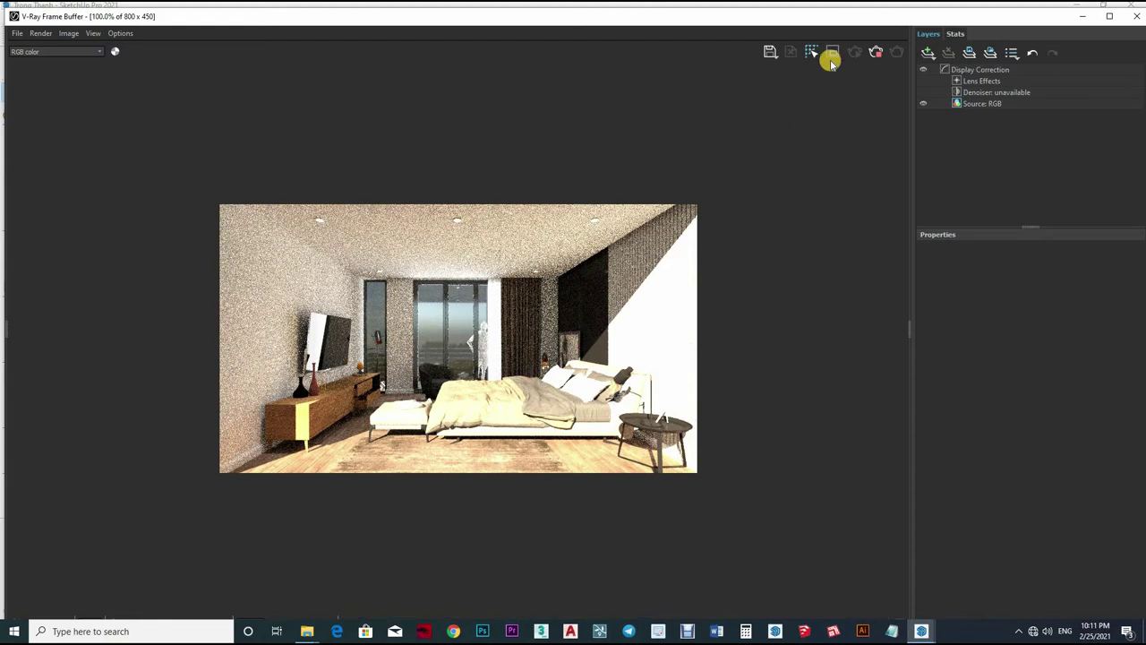
{"action": "key", "text": "alt+Tab"}
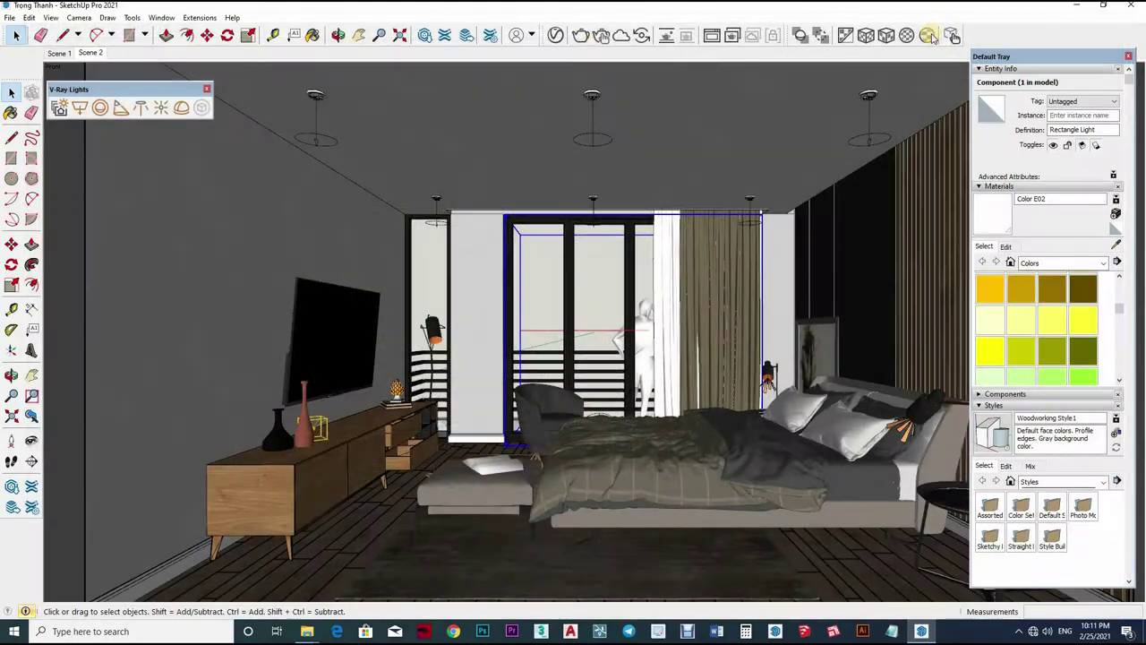
{"action": "left_click", "coordinate": [556, 35]}
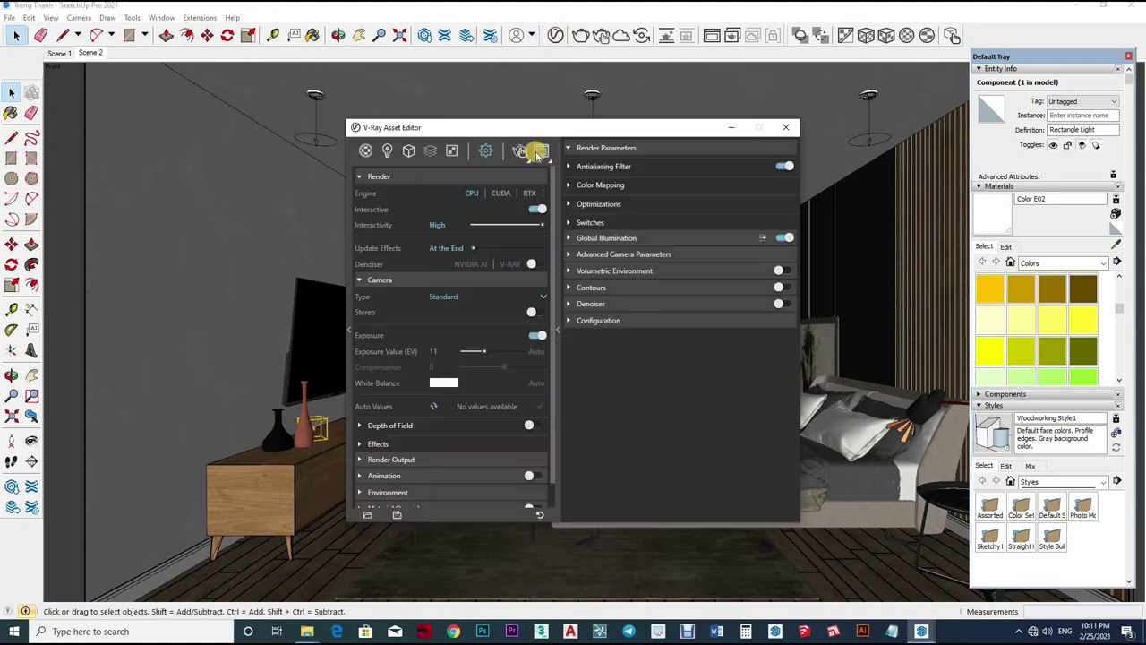
Check the Dome Light, then expand Environment to show a Background intensity of 2
{"action": "left_click", "coordinate": [387, 150]}
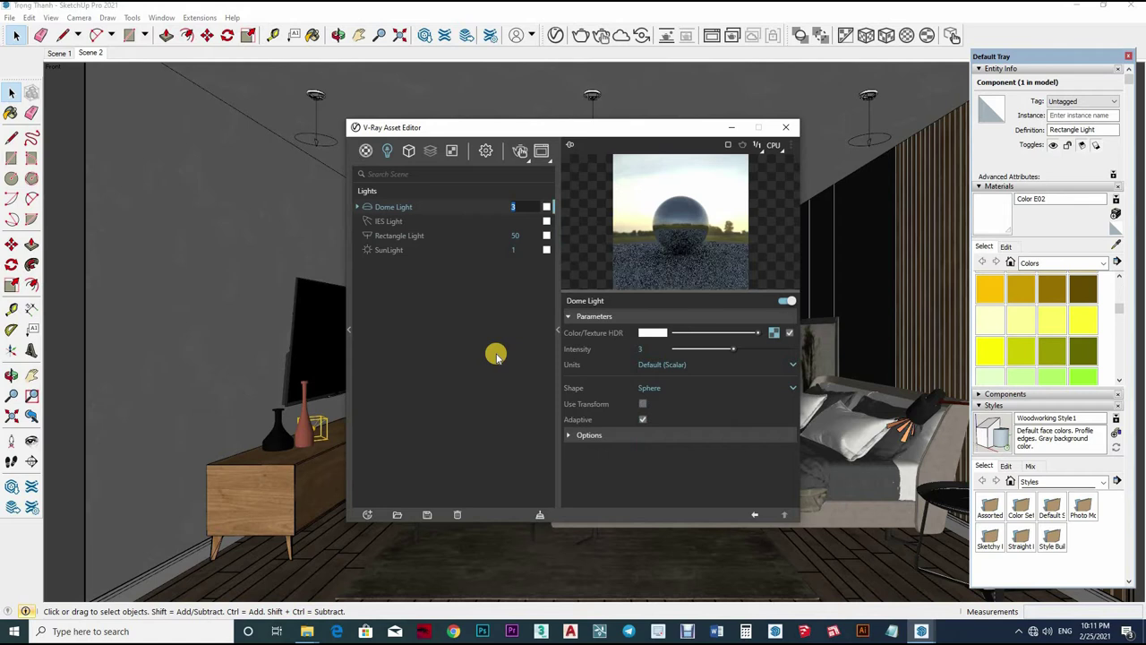
{"action": "left_click", "coordinate": [484, 150]}
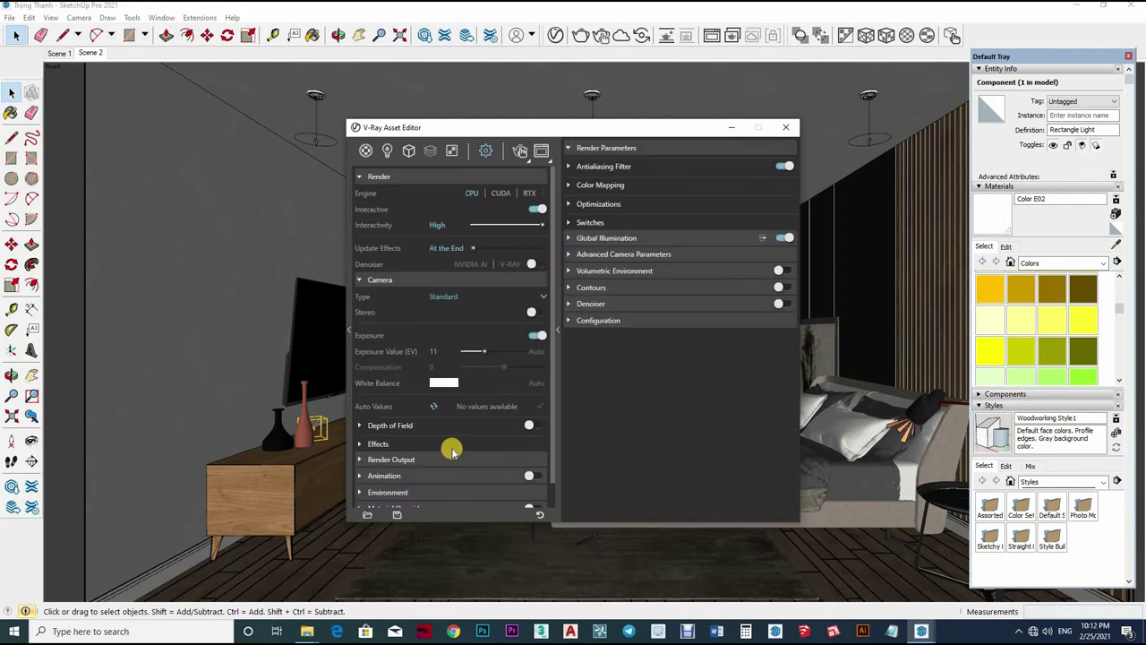
{"action": "scroll", "coordinate": [501, 450], "scroll_direction": "down", "scroll_amount": 1}
{"action": "scroll", "coordinate": [475, 404], "scroll_direction": "down", "scroll_amount": 3}
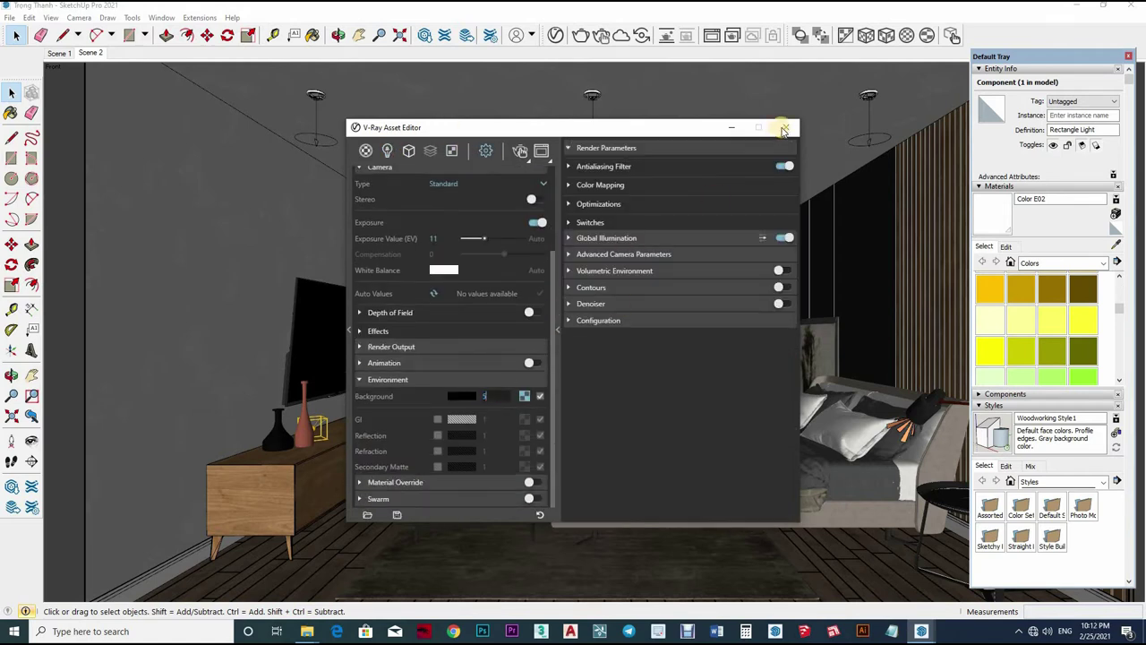
{"action": "left_click", "coordinate": [784, 130]}
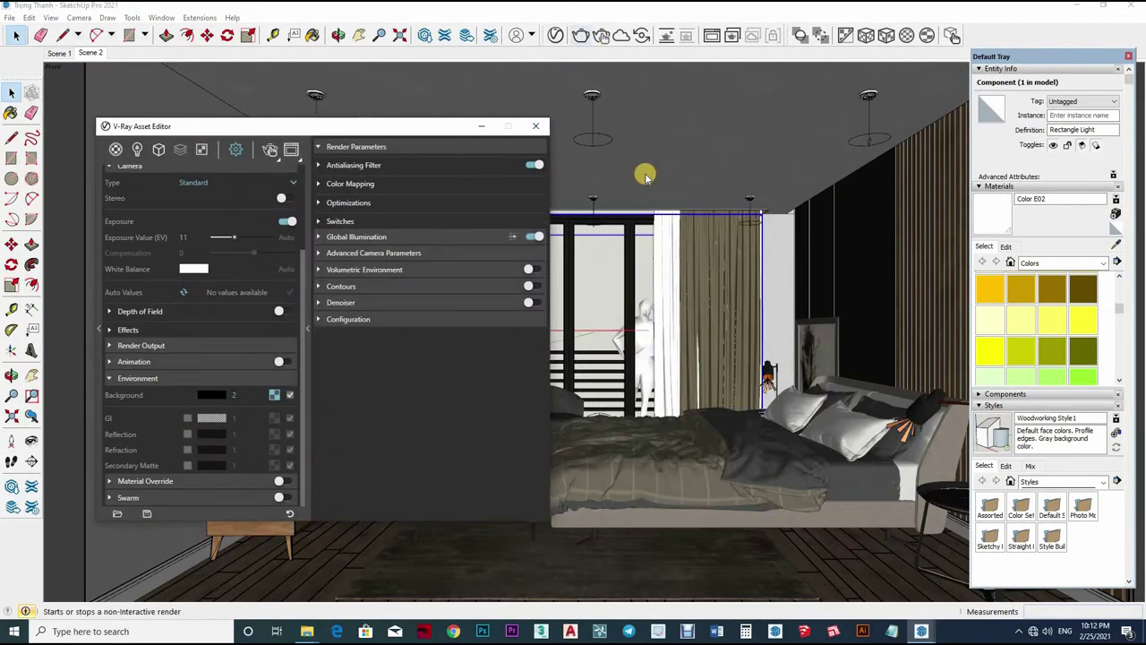
Test-render Scene 2, drop the Dome Light intensity to 0.5, and re-render the darker bedroom
{"action": "left_click", "coordinate": [582, 37]}
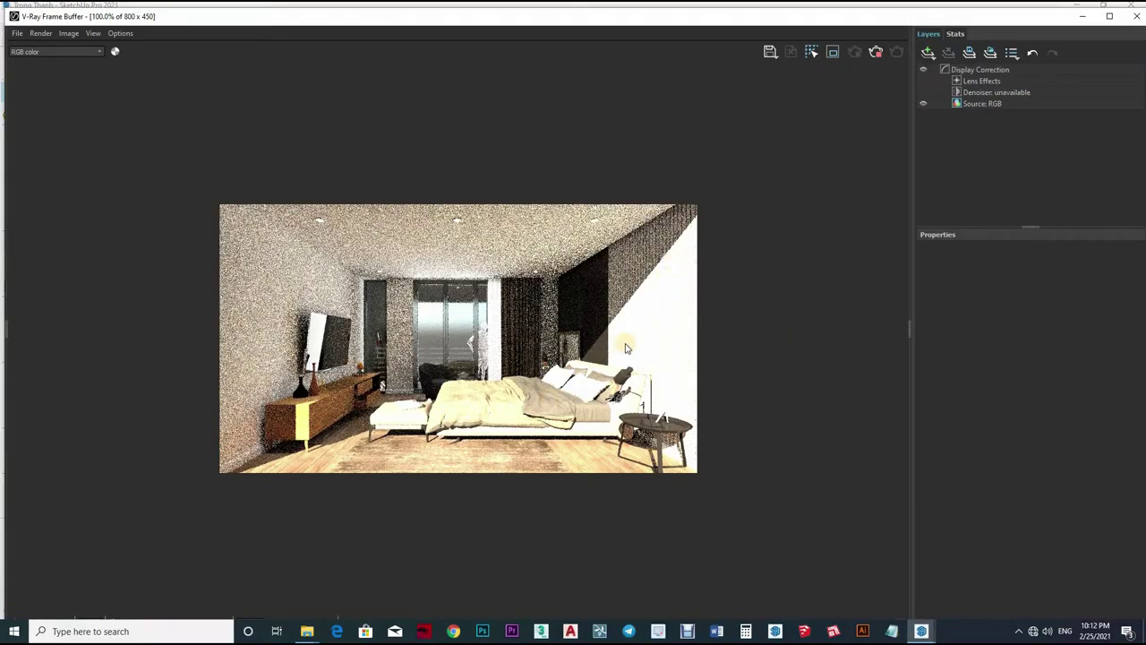
{"action": "left_click", "coordinate": [1133, 24]}
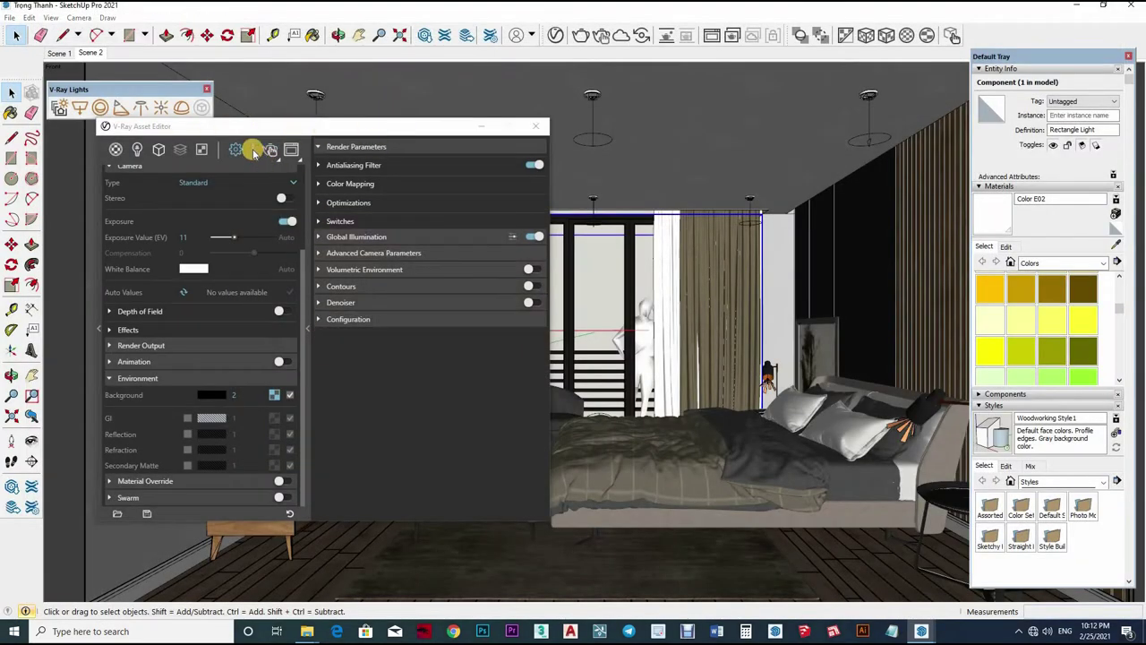
{"action": "left_click", "coordinate": [248, 150]}
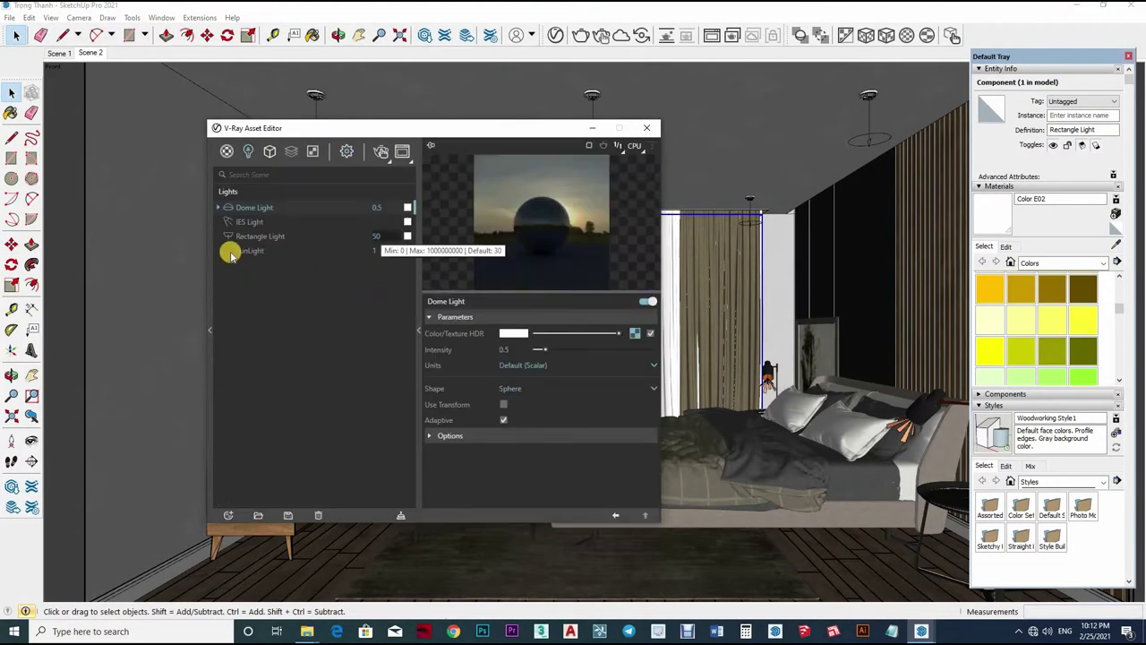
{"action": "left_click", "coordinate": [626, 148]}
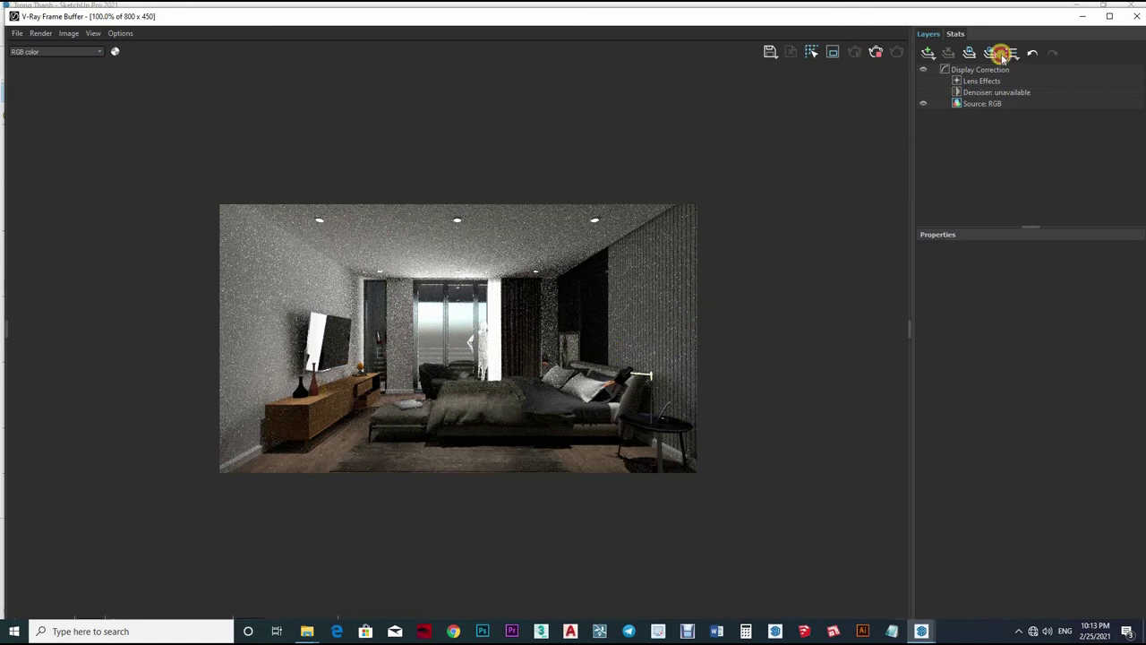
{"action": "left_click", "coordinate": [1139, 18]}
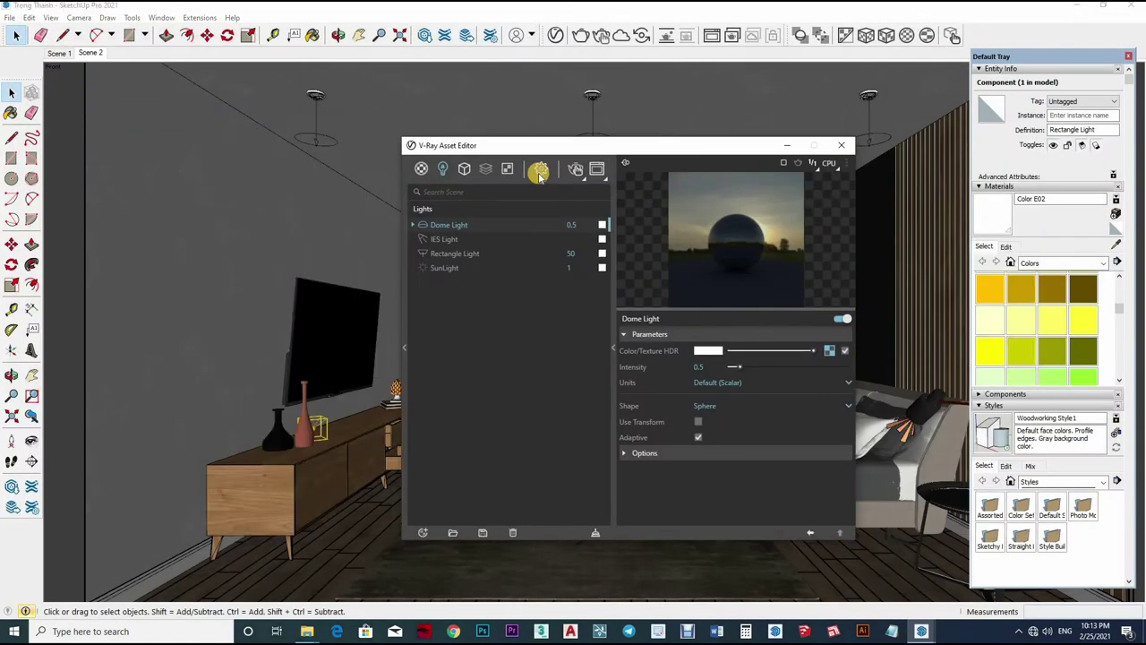
Turn on the safe frame and slightly lower the sampled wood material's reflection colour
{"action": "left_click", "coordinate": [506, 365]}
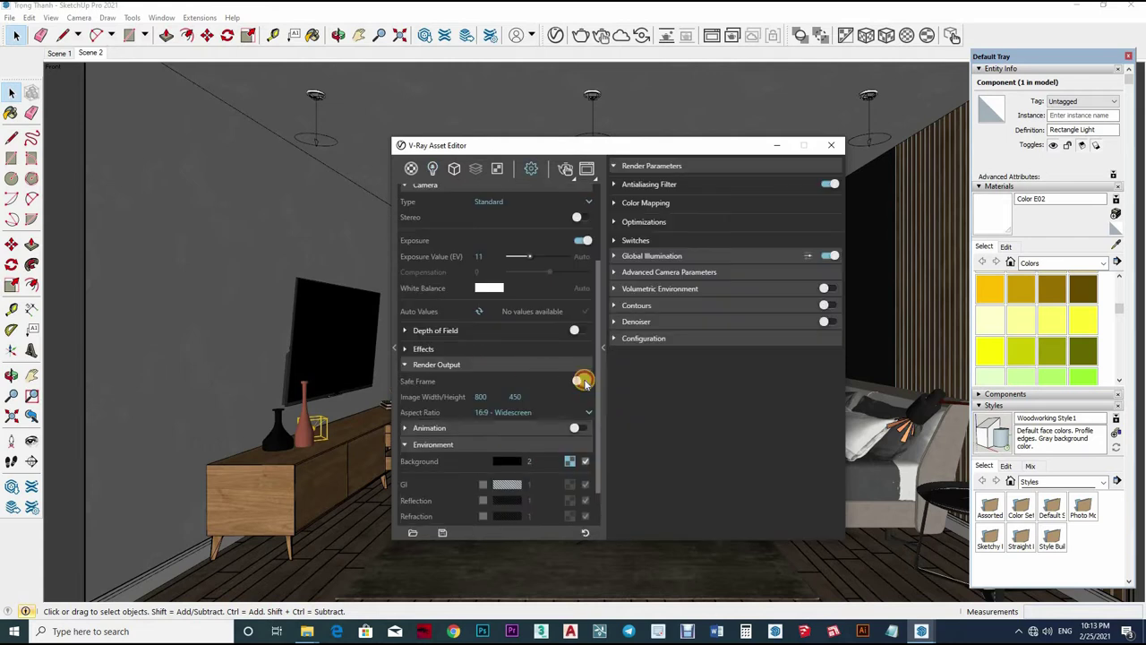
{"action": "left_click", "coordinate": [579, 380]}
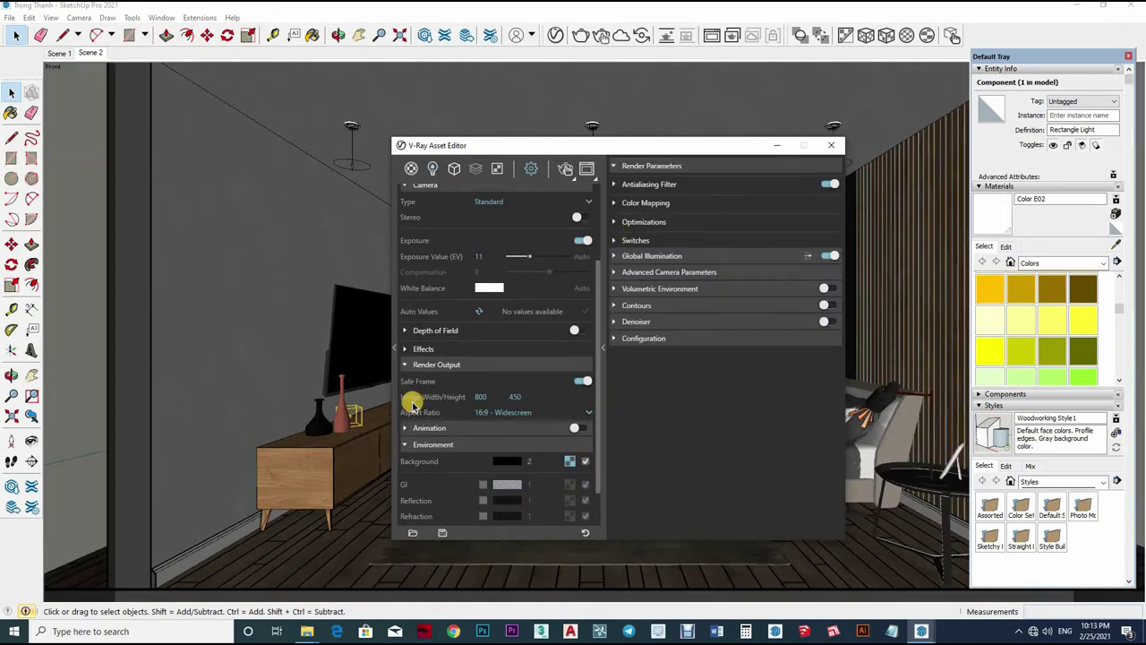
{"action": "key", "text": "b"}
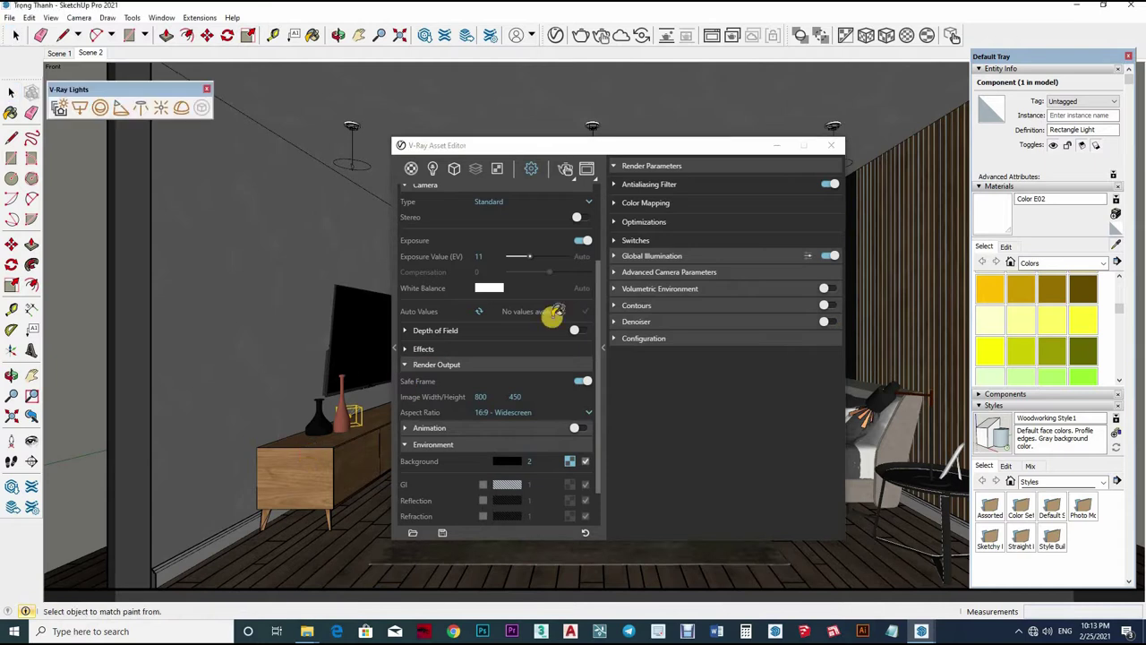
{"action": "left_click", "coordinate": [692, 386], "text": "alt"}
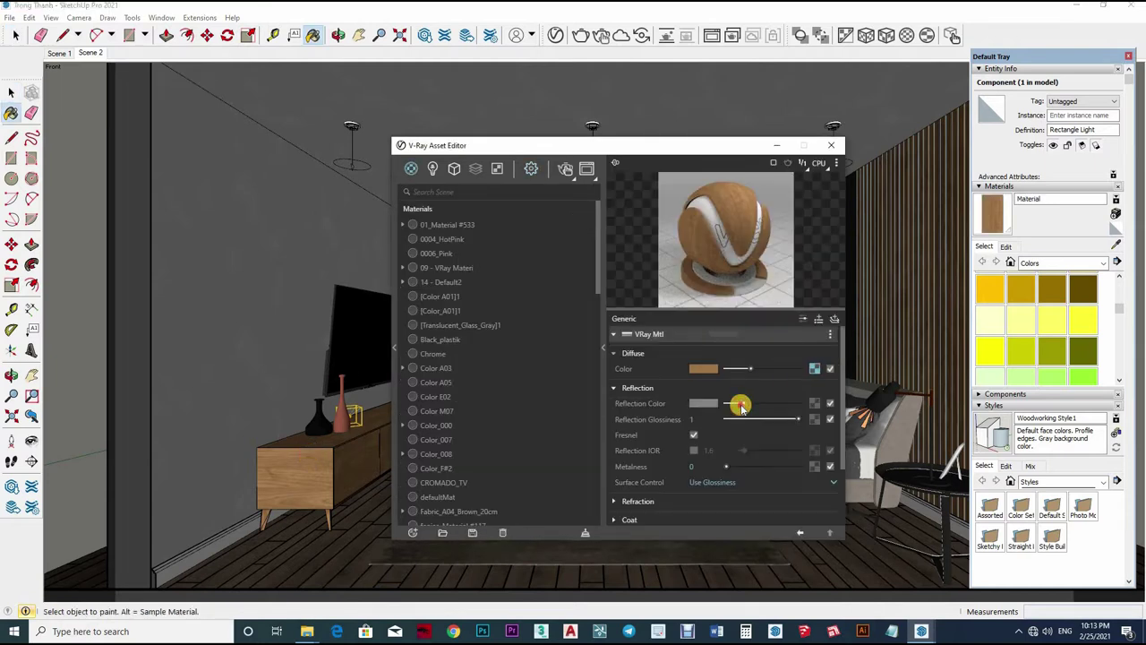
{"action": "left_click_drag", "start_coordinate": [742, 407], "coordinate": [700, 418]}
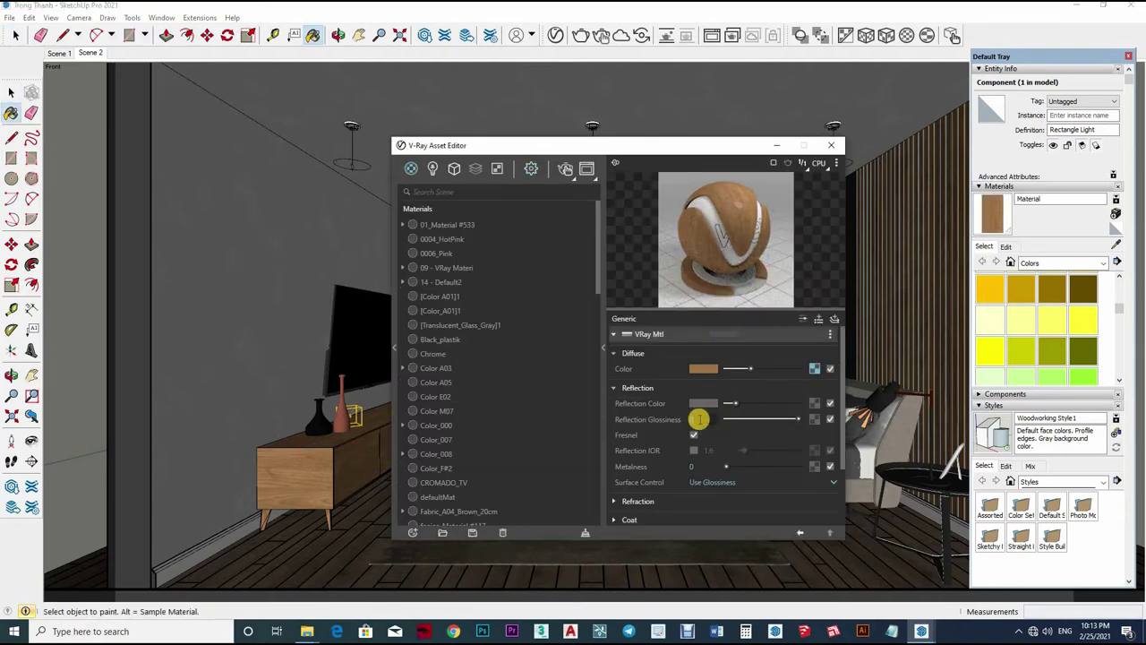
Give R71_G50_B and R8_G8_B grey reflections with 0.8 glossiness, then close the editor
{"action": "left_click", "coordinate": [360, 346], "text": "alt"}
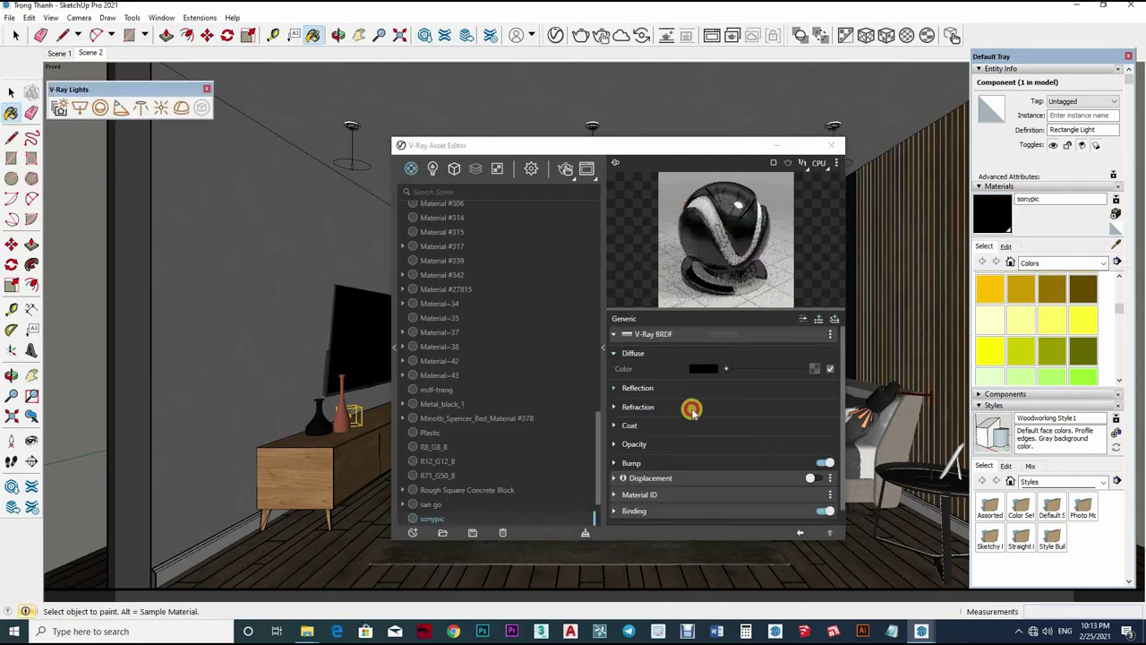
{"action": "left_click", "coordinate": [355, 412], "text": "alt"}
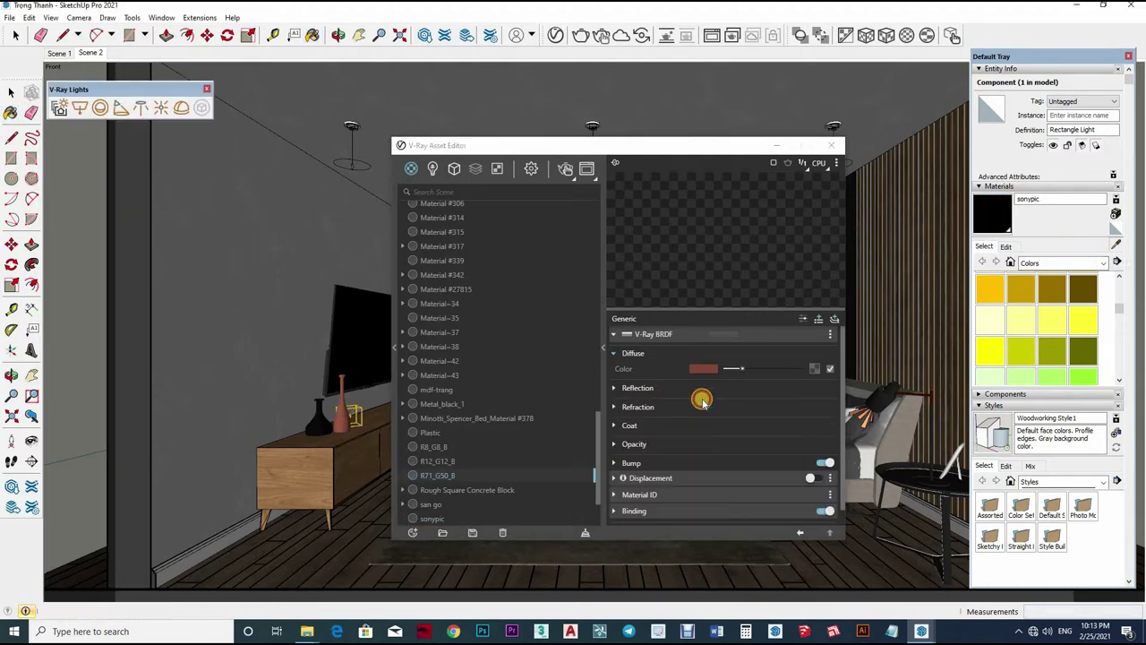
{"action": "left_click_drag", "start_coordinate": [733, 404], "coordinate": [730, 404]}
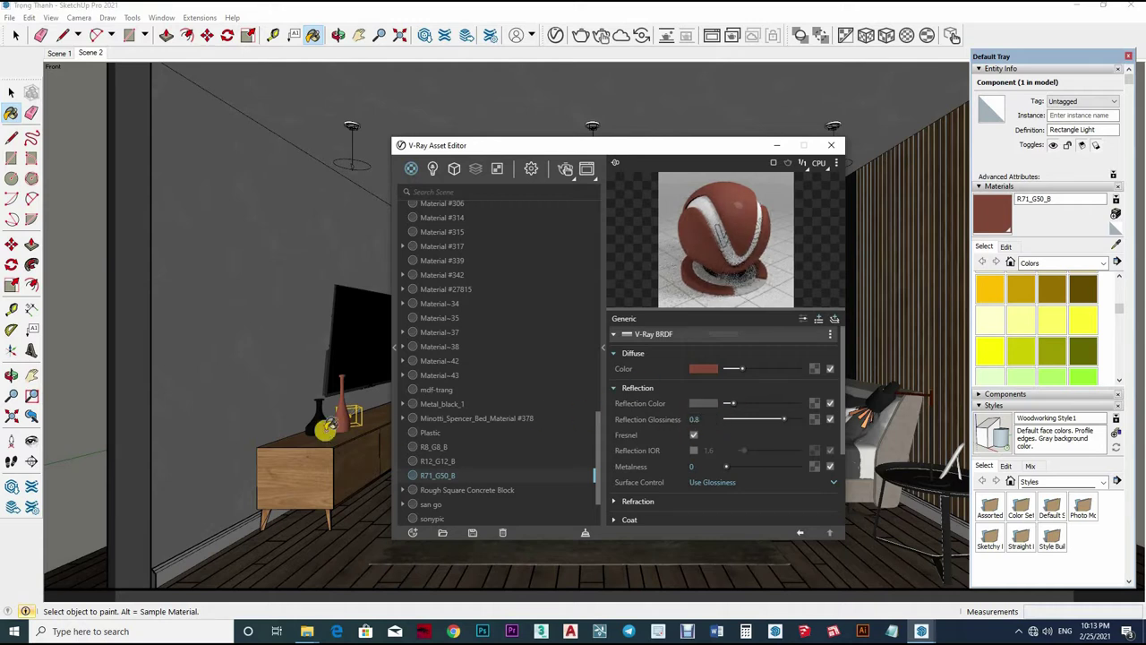
{"action": "left_click", "coordinate": [333, 419], "text": "alt"}
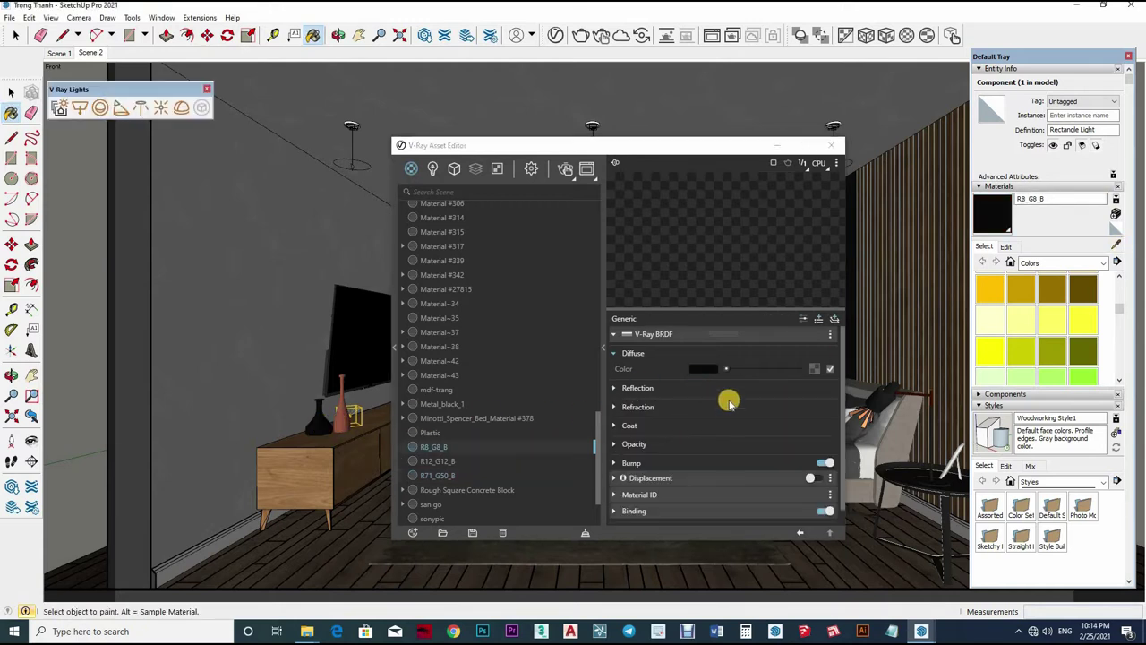
{"action": "left_click_drag", "start_coordinate": [730, 404], "coordinate": [770, 404]}
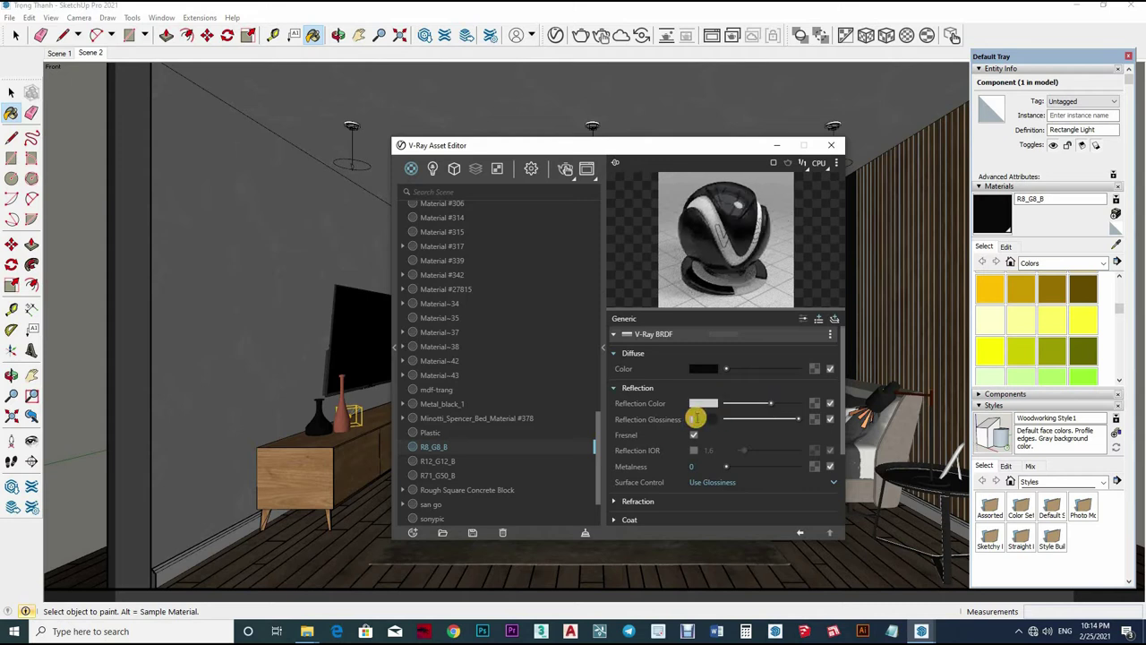
{"action": "type", "text": "0.8"}
{"action": "key", "text": "Return"}
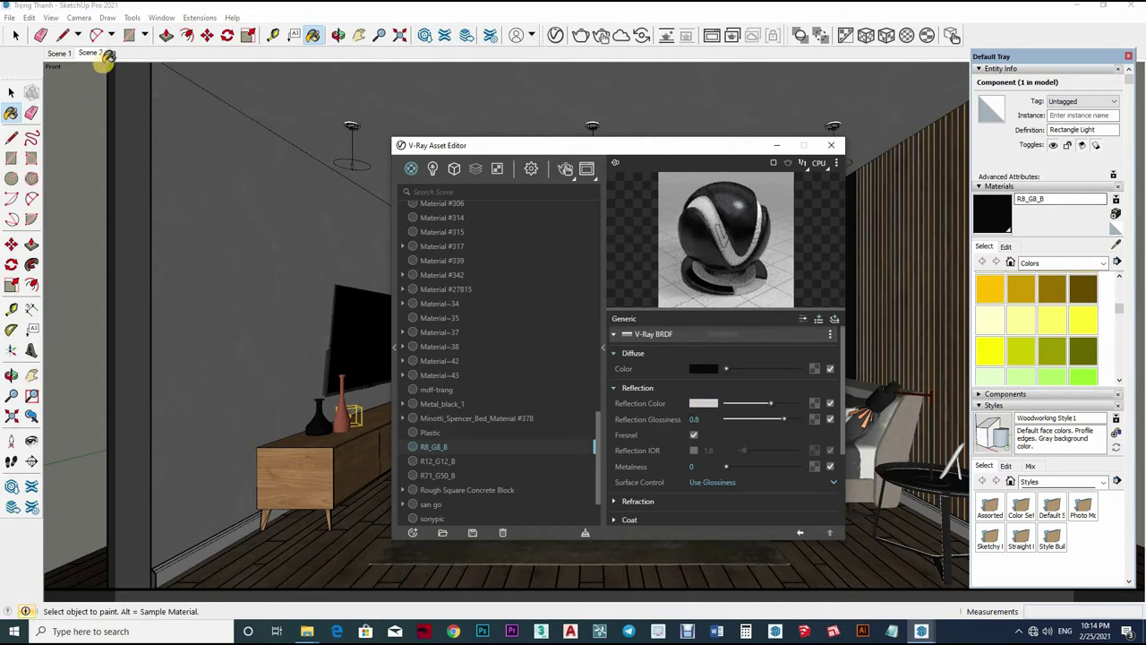
{"action": "left_click", "coordinate": [90, 56]}
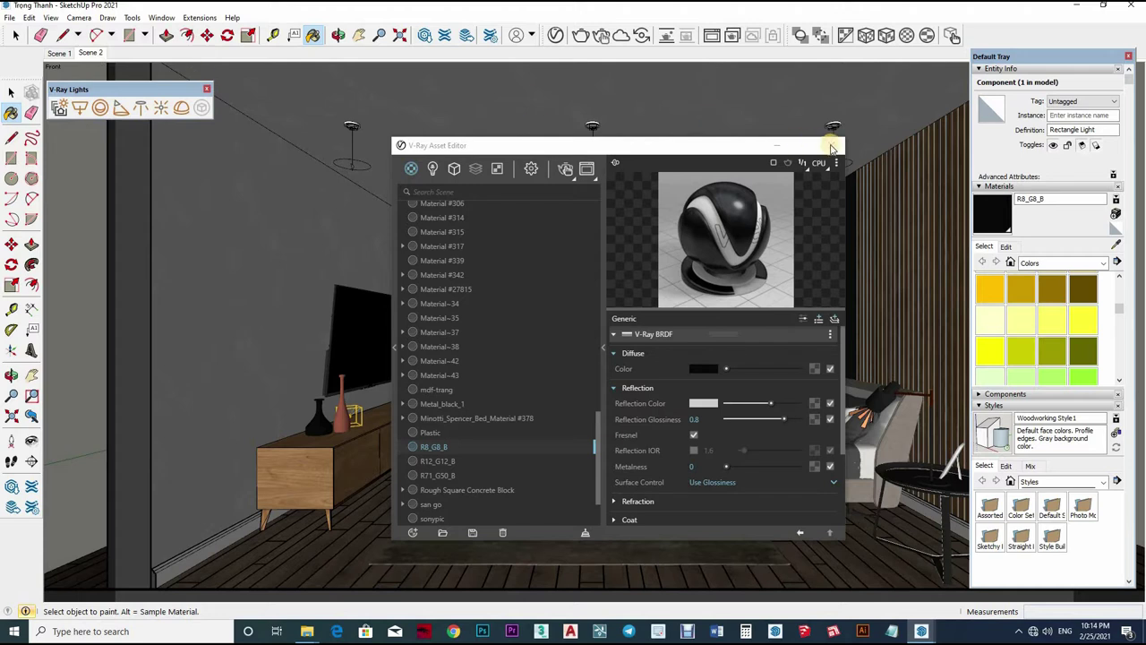
{"action": "left_click", "coordinate": [831, 146]}
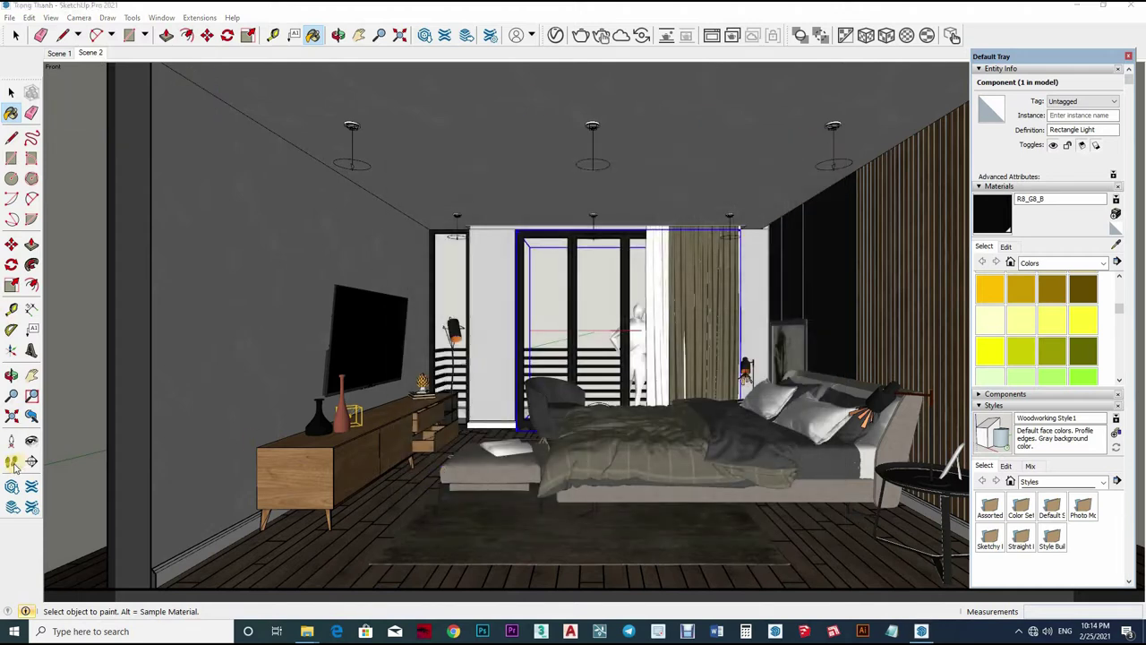
Step back with Walk to widen the bedroom view and save it as Scene 3
{"action": "left_click", "coordinate": [12, 462]}
{"action": "left_click_drag", "start_coordinate": [635, 546], "coordinate": [641, 534]}
{"action": "left_click", "coordinate": [106, 17]}
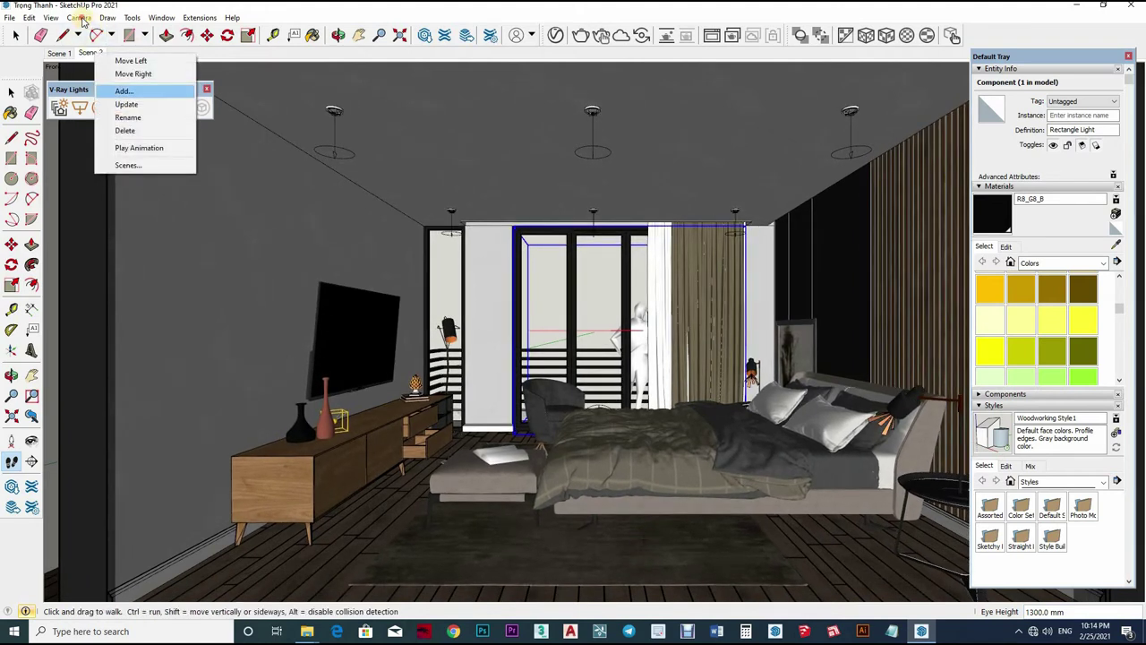
{"action": "left_click", "coordinate": [107, 17]}
{"action": "left_click", "coordinate": [78, 17]}
Hide the standing person figure on the balcony and return to the Scene 3 view
{"action": "key", "text": "h"}
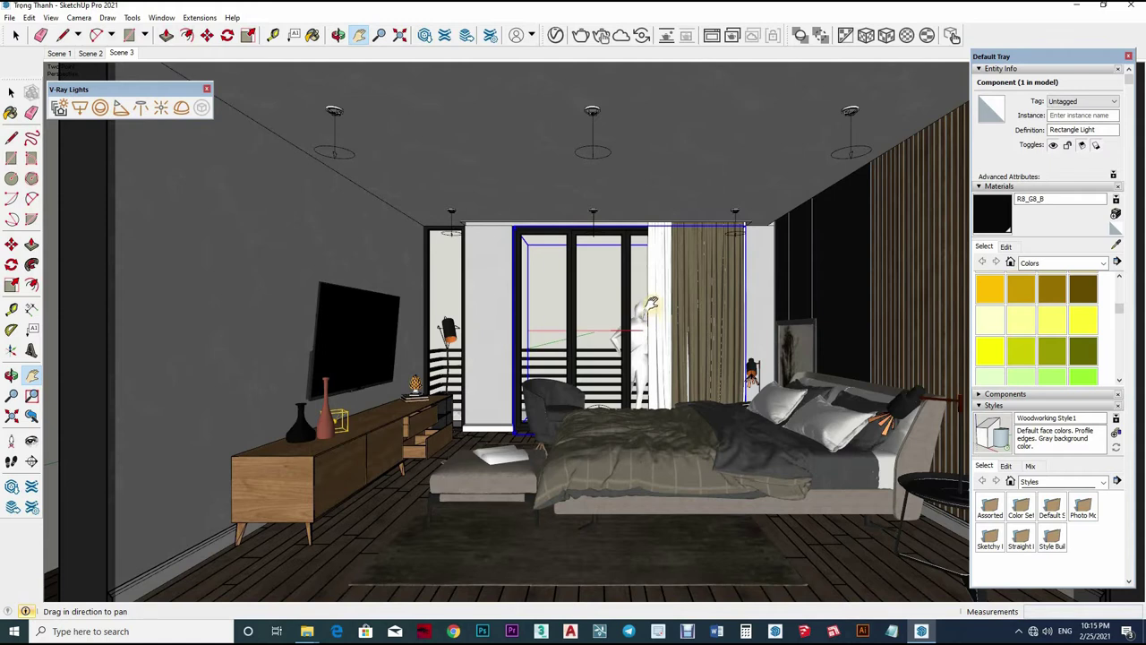
{"action": "key", "text": "space"}
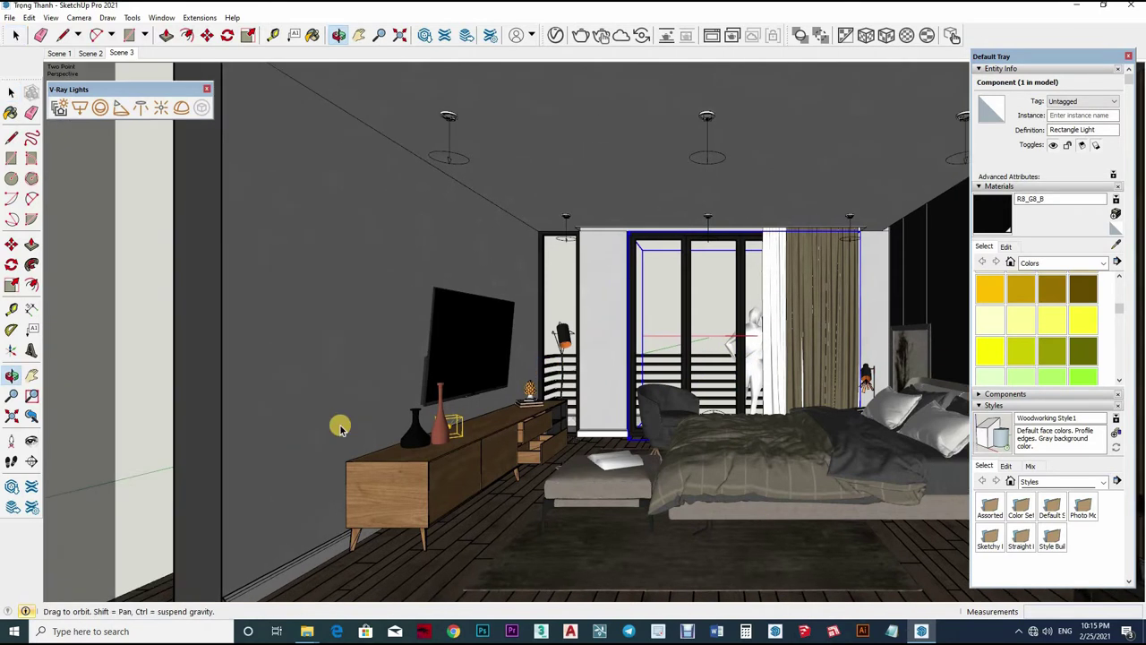
{"action": "scroll", "coordinate": [341, 424], "scroll_direction": "down", "scroll_amount": 10}
{"action": "middle_click_drag", "start_coordinate": [341, 425], "coordinate": [617, 326]}
{"action": "scroll", "coordinate": [617, 326], "scroll_direction": "up", "scroll_amount": 8}
{"action": "left_click", "coordinate": [588, 333]}
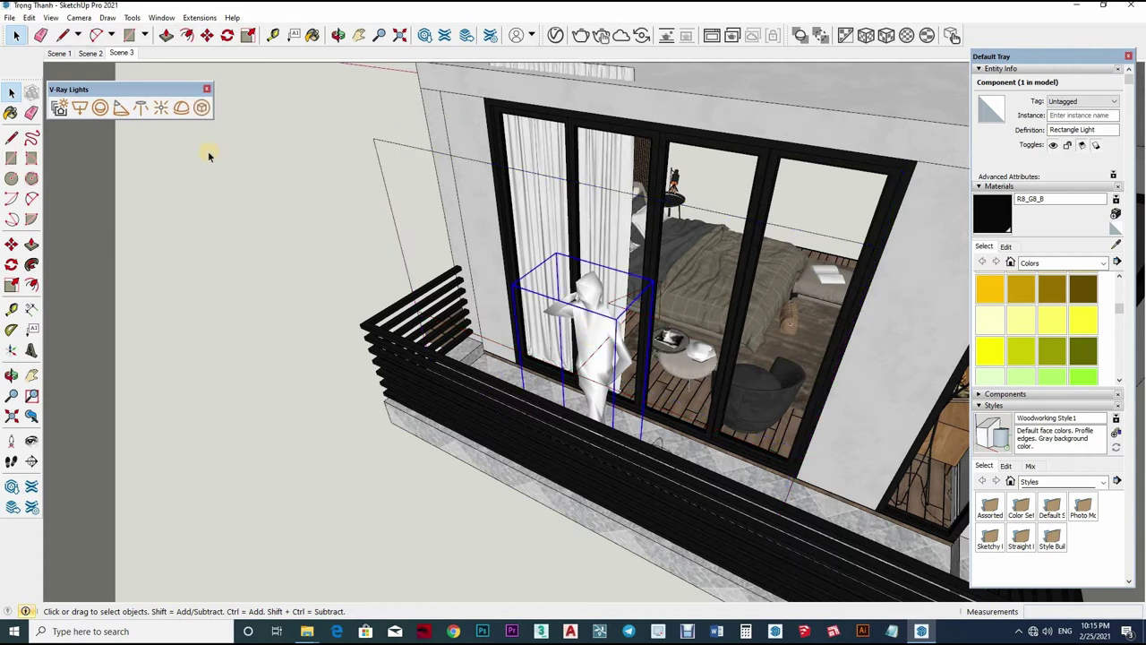
{"action": "middle_click_drag", "start_coordinate": [209, 153], "coordinate": [28, 20]}
{"action": "left_click", "coordinate": [29, 17]}
{"action": "left_click", "coordinate": [72, 188]}
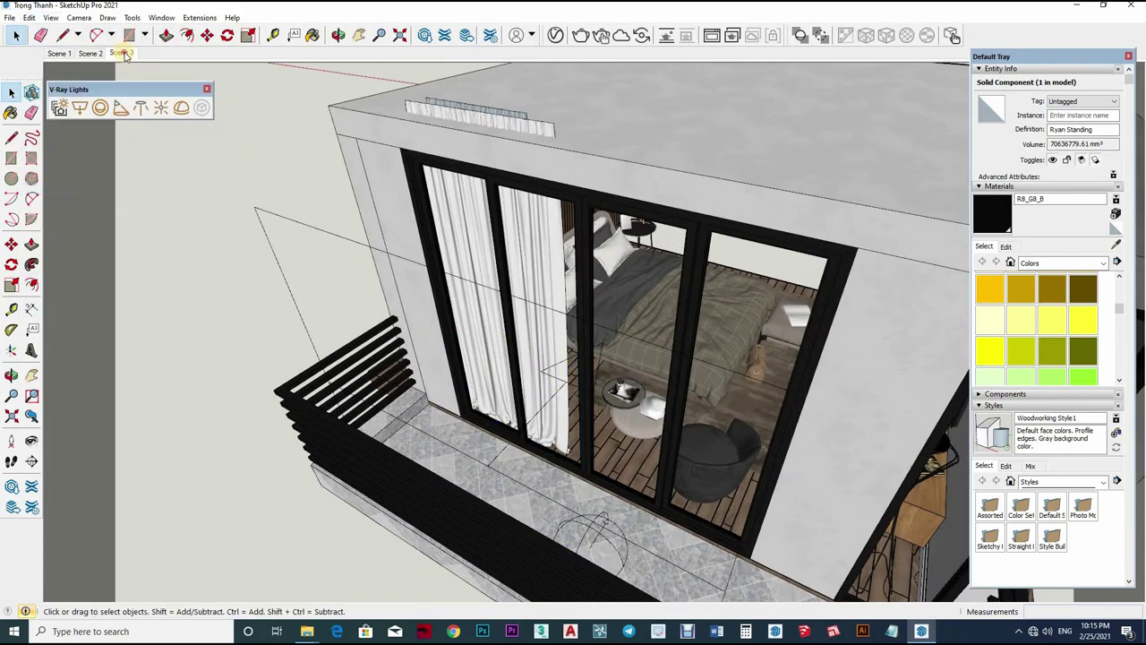
{"action": "left_click", "coordinate": [121, 53]}
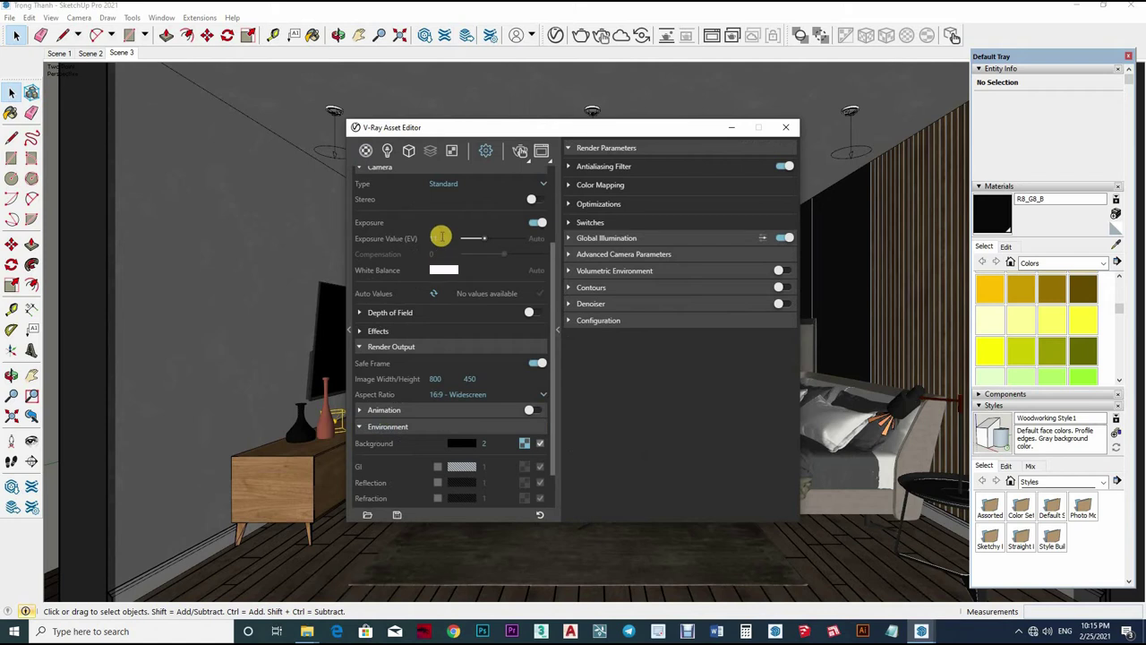
Scroll through the render settings, view the Dome Light under Lights, and close the Asset Editor
{"action": "scroll", "coordinate": [439, 347], "scroll_direction": "up", "scroll_amount": 3}
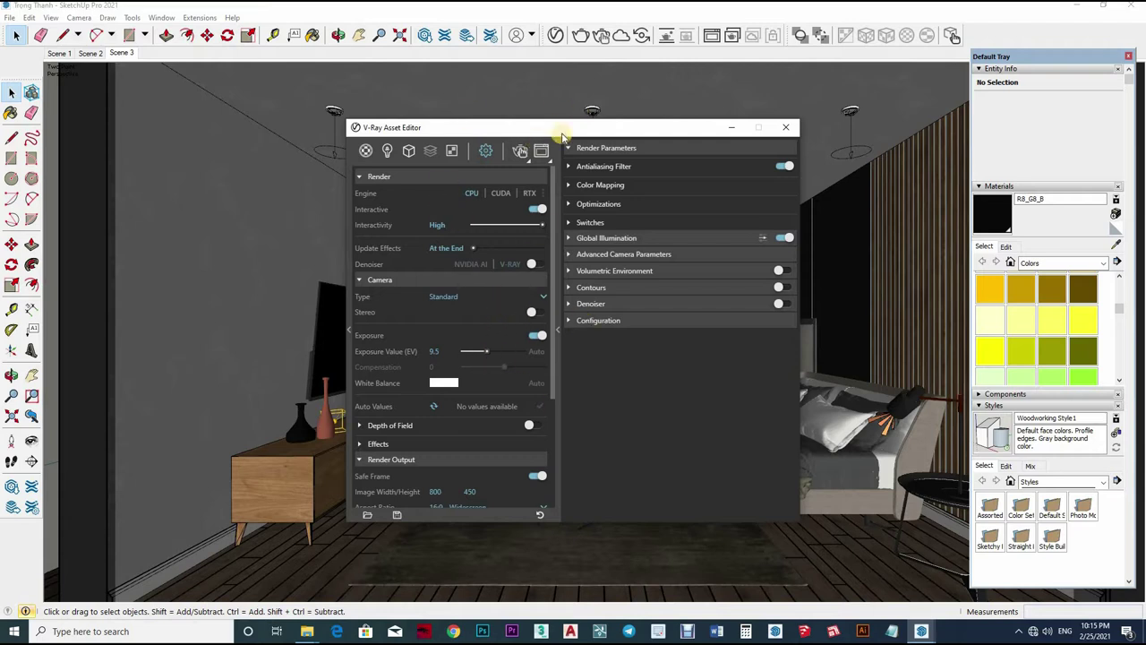
{"action": "scroll", "coordinate": [448, 376], "scroll_direction": "down", "scroll_amount": 3}
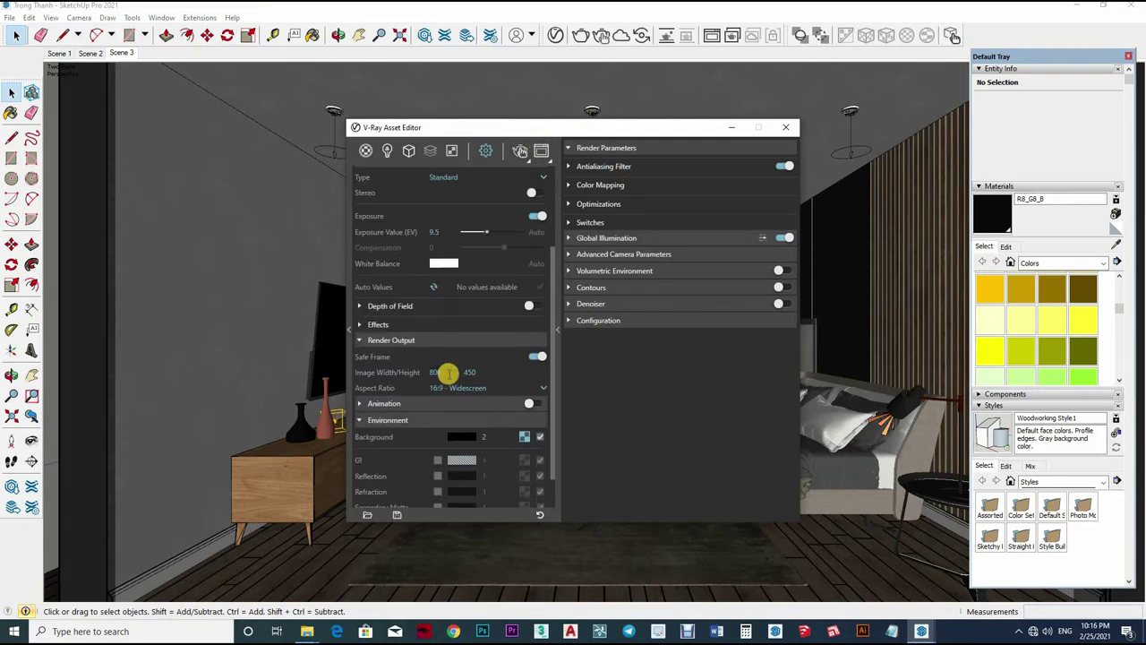
{"action": "mouse_move", "coordinate": [435, 372]}
{"action": "scroll", "coordinate": [484, 407], "scroll_direction": "down", "scroll_amount": 1}
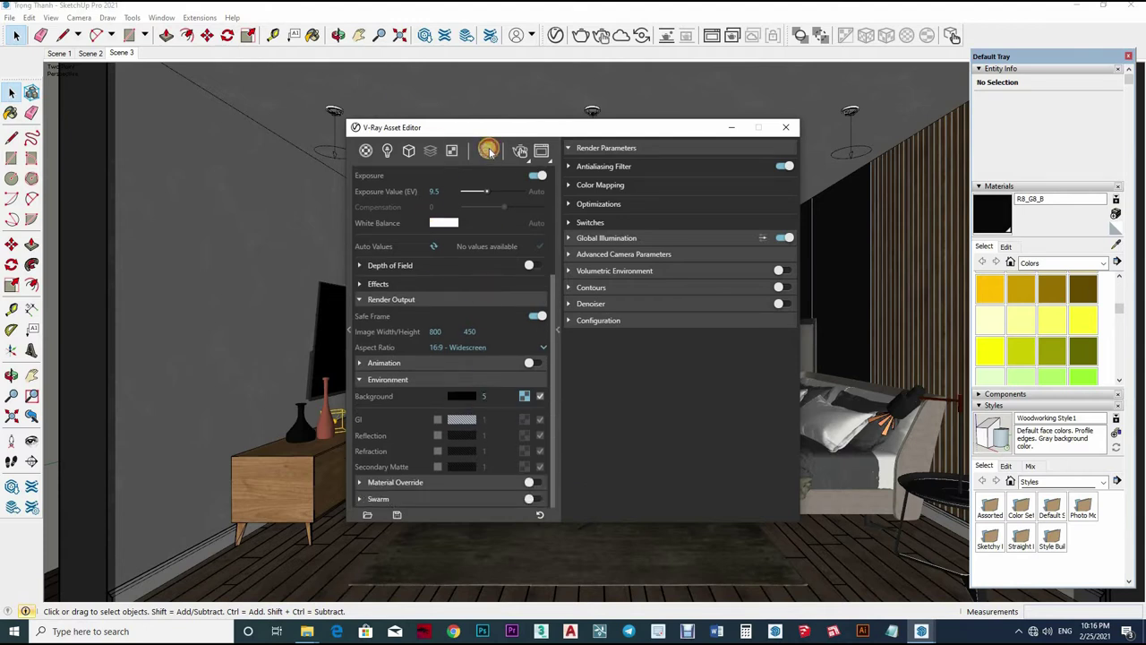
{"action": "scroll", "coordinate": [397, 228], "scroll_direction": "up", "scroll_amount": 4}
{"action": "left_click", "coordinate": [387, 151]}
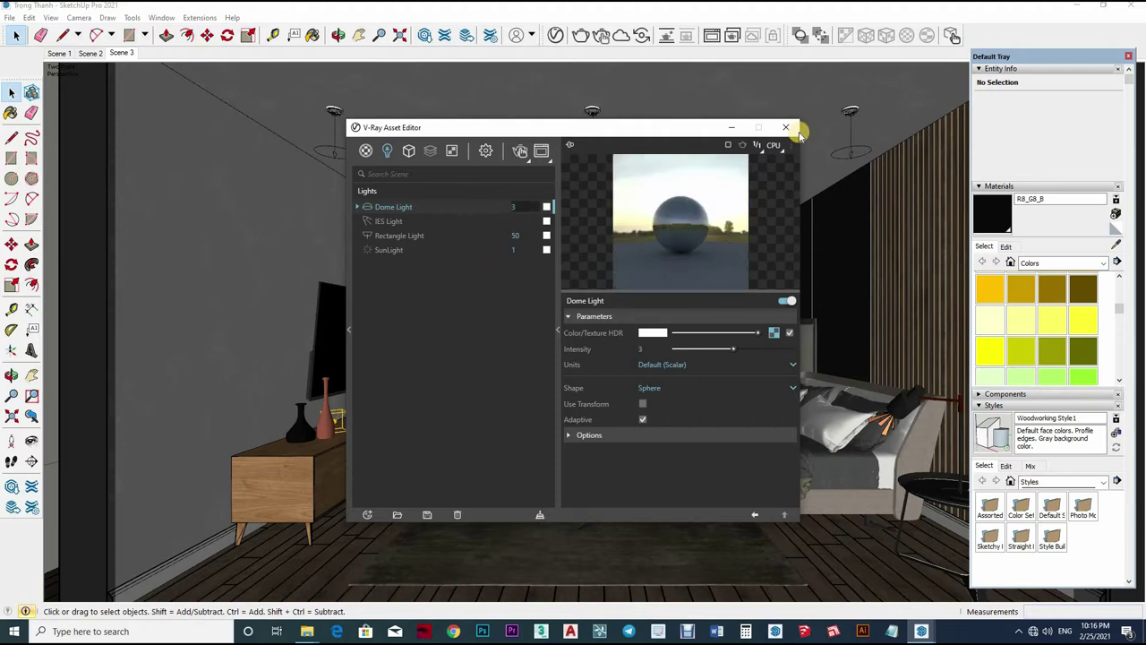
{"action": "left_click", "coordinate": [787, 127]}
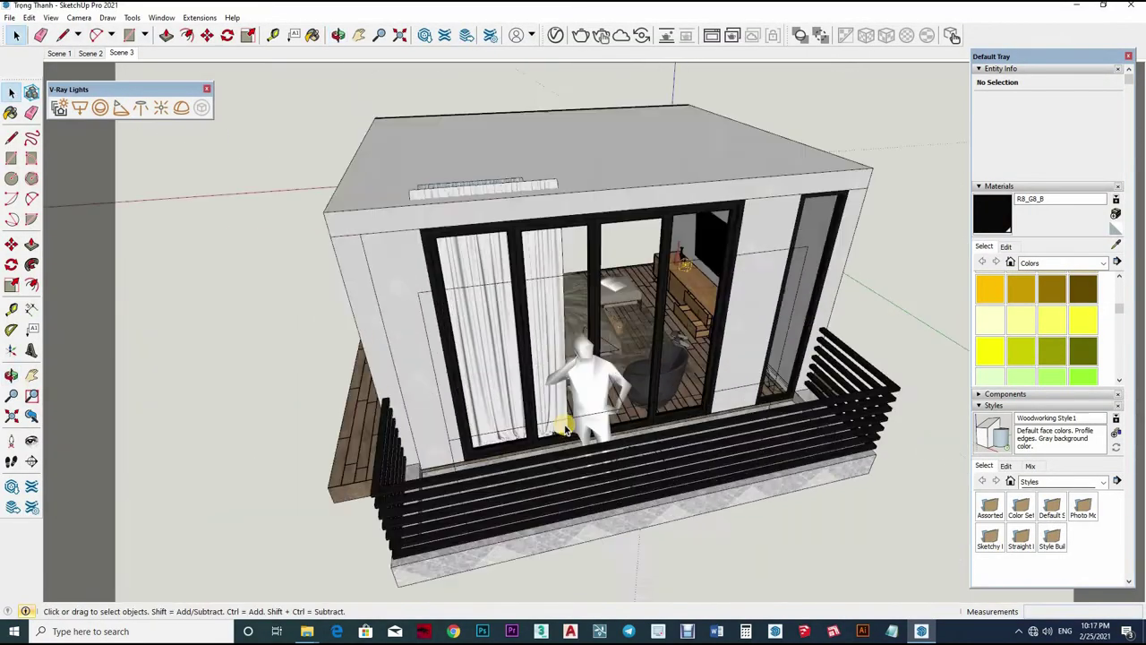
Render Scene 3 and zoom in the Frame Buffer to inspect the grainy result
{"action": "scroll", "coordinate": [566, 430], "scroll_direction": "up", "scroll_amount": 3}
{"action": "left_click", "coordinate": [727, 80]}
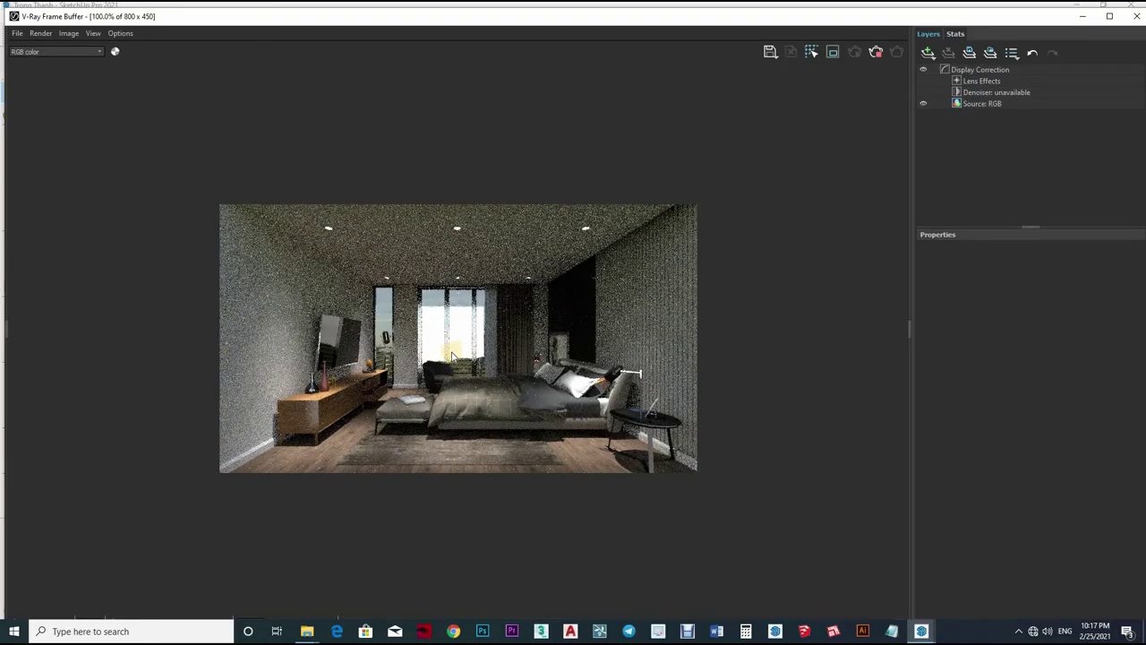
{"action": "scroll", "coordinate": [450, 345], "scroll_direction": "up", "scroll_amount": 2}
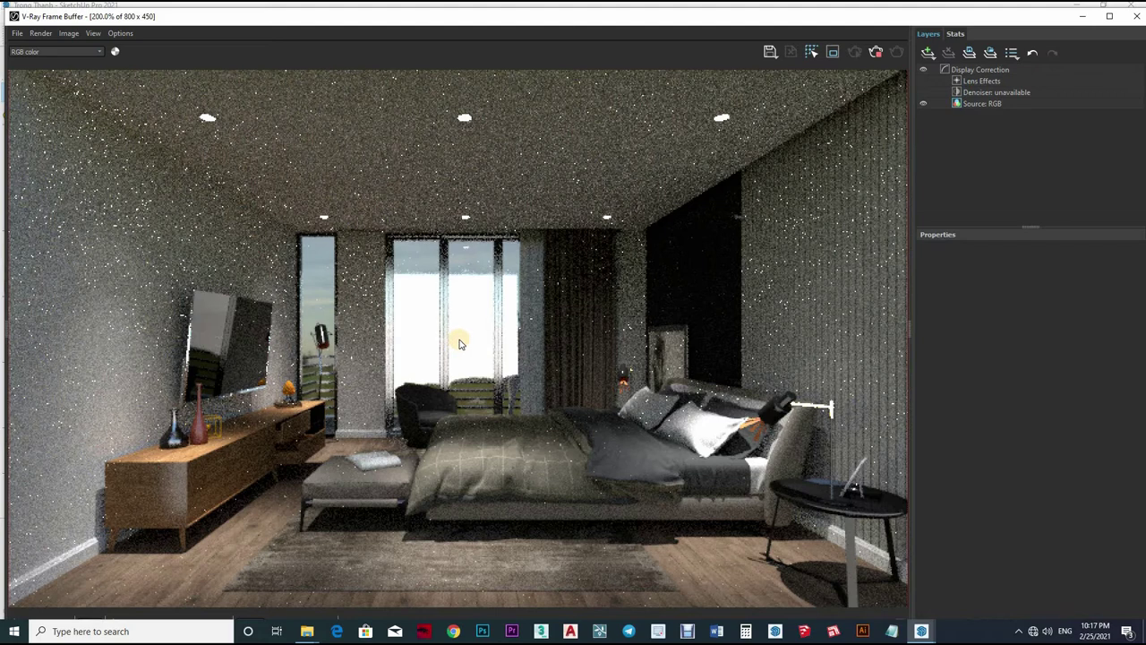
{"action": "scroll", "coordinate": [462, 343], "scroll_direction": "down", "scroll_amount": 2}
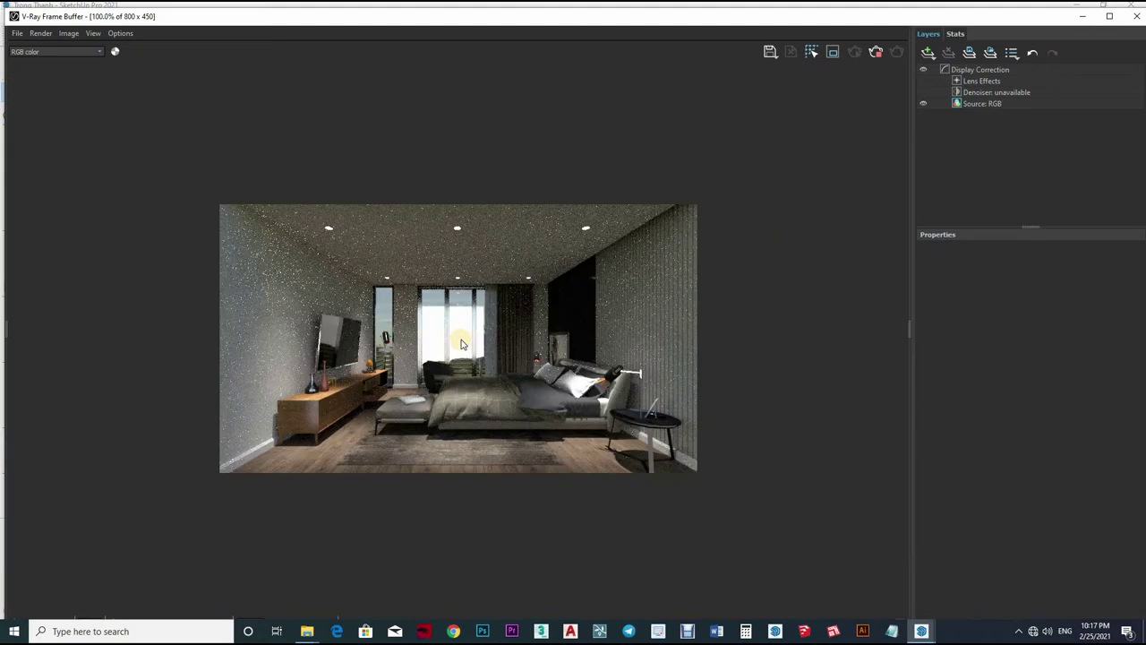
{"action": "scroll", "coordinate": [467, 353], "scroll_direction": "up", "scroll_amount": 4}
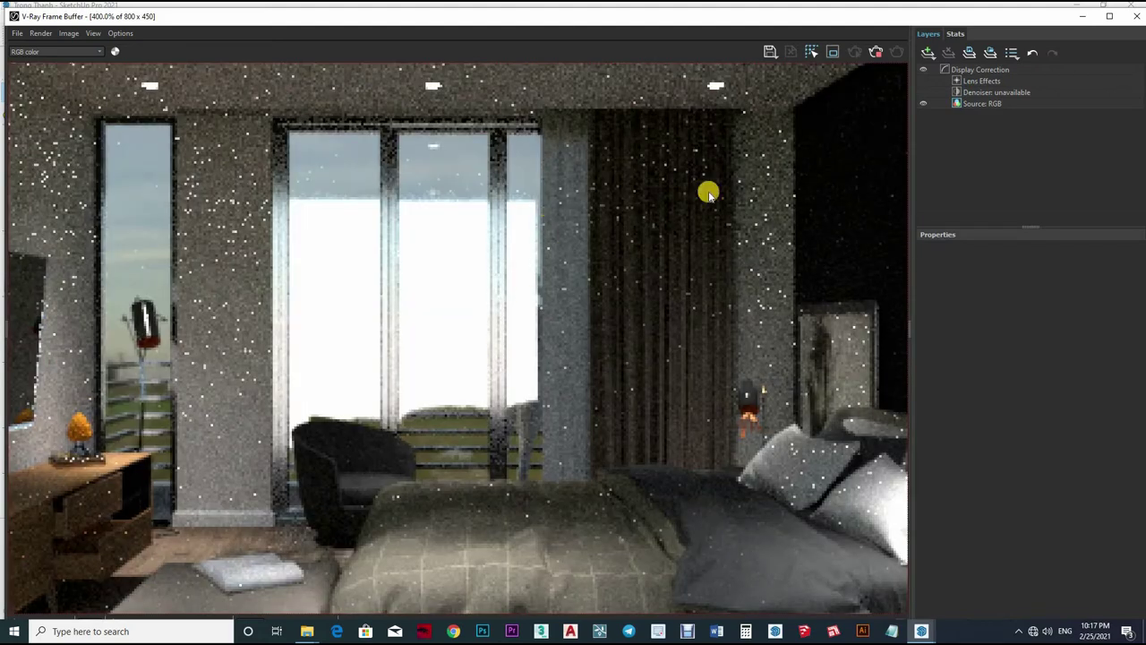
Sample Color_008, dim its reflection from white to grey, re-render, then stop the render
{"action": "scroll", "coordinate": [708, 193], "scroll_direction": "down", "scroll_amount": 1}
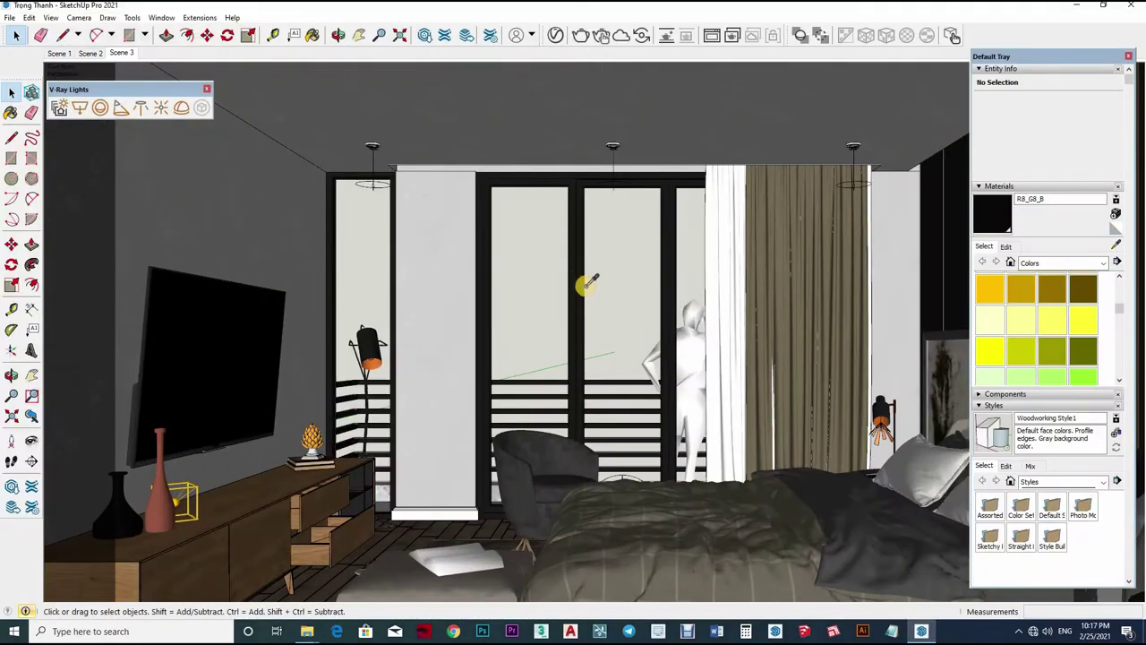
{"action": "key", "text": "b"}
{"action": "left_click", "coordinate": [747, 81], "text": "alt"}
{"action": "left_click", "coordinate": [556, 35]}
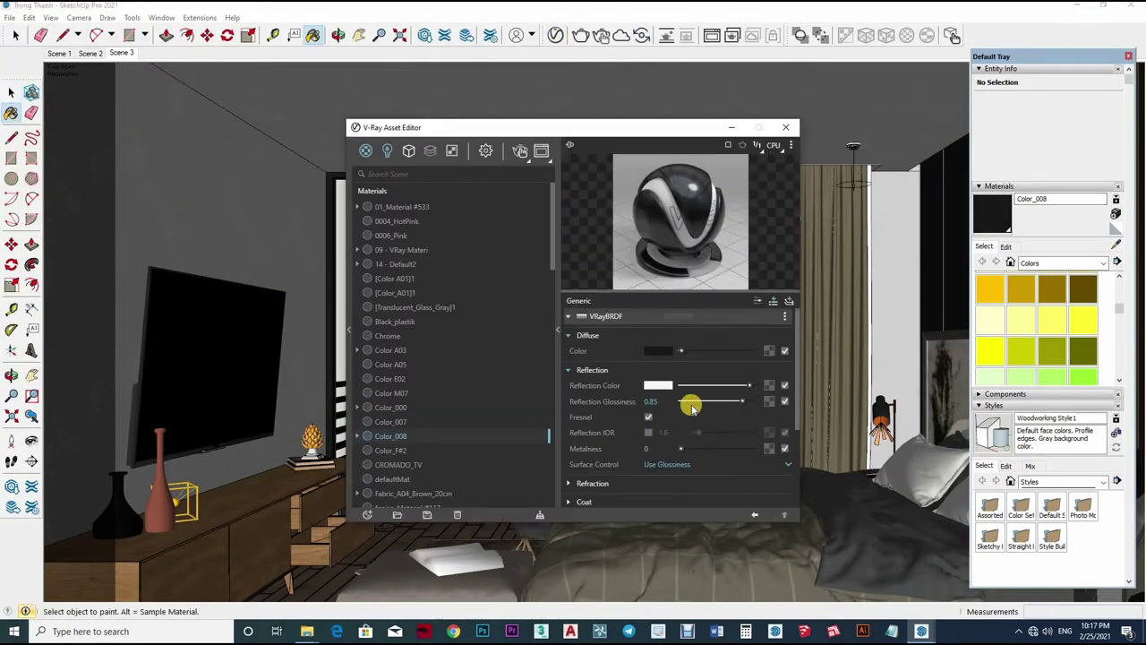
{"action": "left_click_drag", "start_coordinate": [726, 392], "coordinate": [696, 385]}
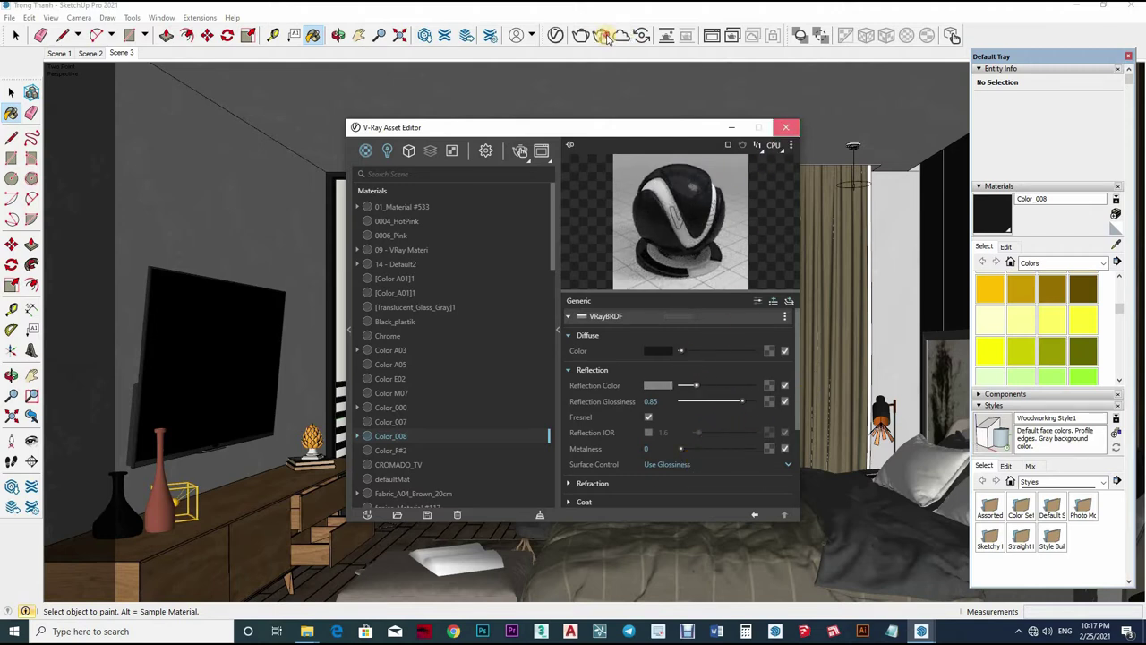
{"action": "left_click", "coordinate": [786, 127]}
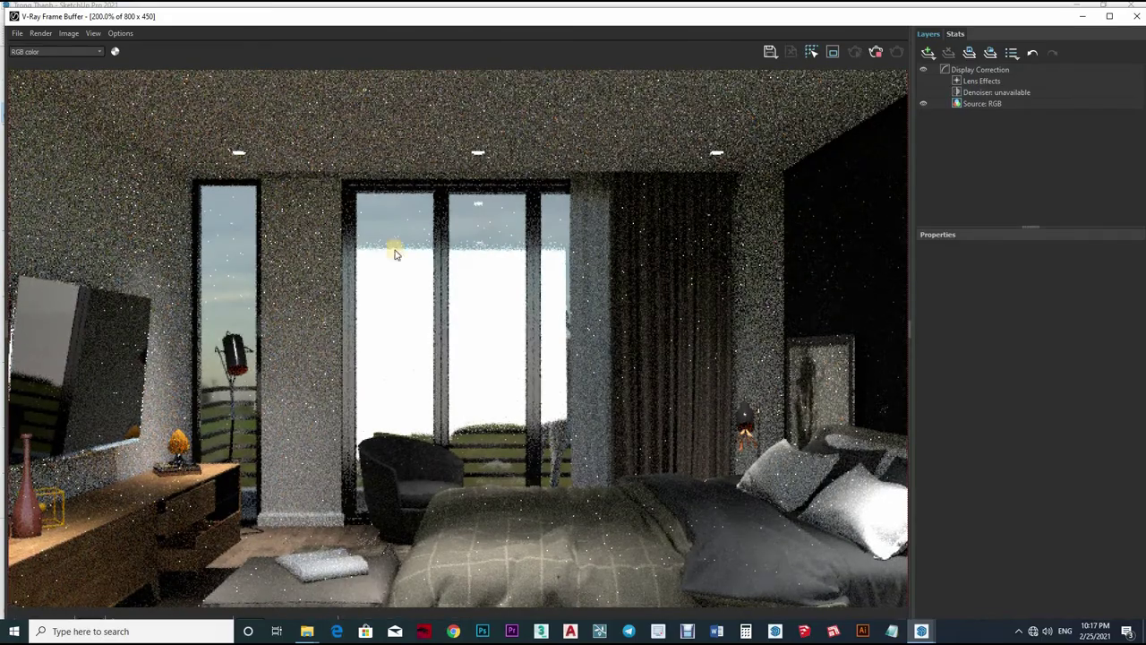
{"action": "left_click", "coordinate": [898, 51]}
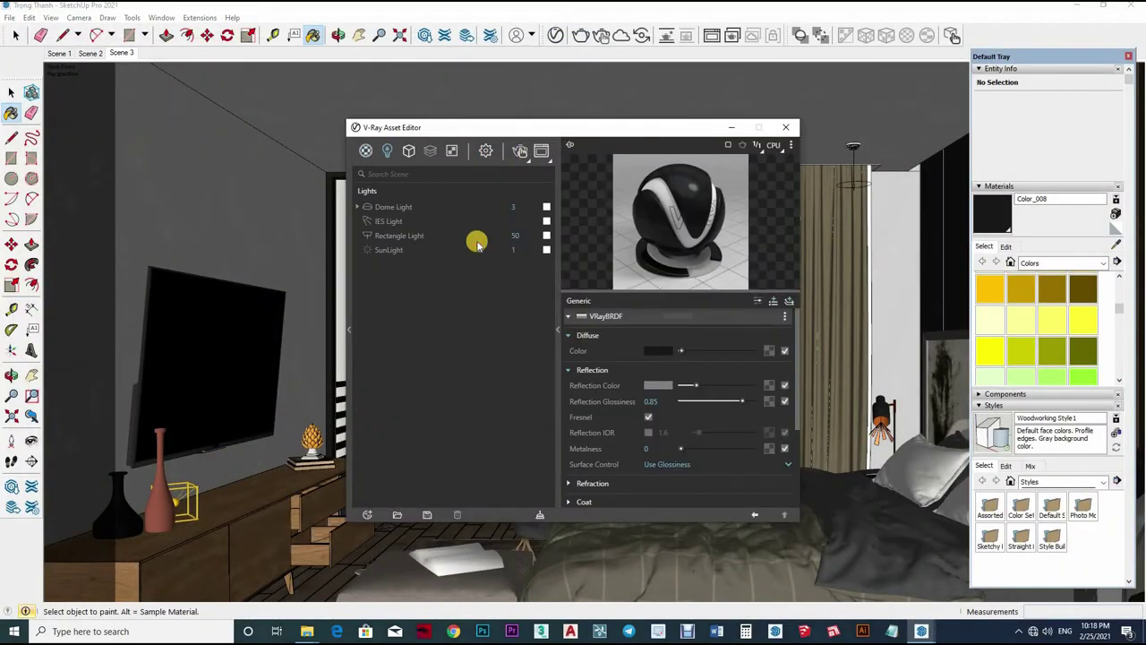
Set the Rectangle Light intensity to 20
{"action": "left_click", "coordinate": [477, 238]}
{"action": "type", "text": "20"}
{"action": "key", "text": "Return"}
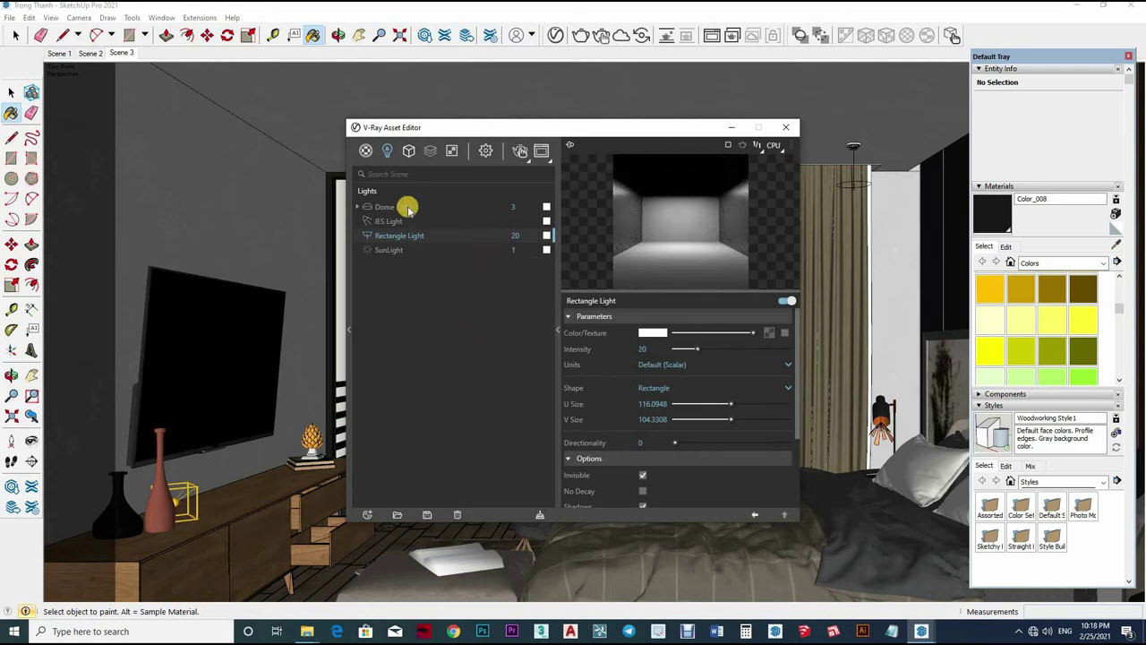
Review the Dome and IES lights and set camera exposure to 7.5
{"action": "left_click", "coordinate": [543, 207]}
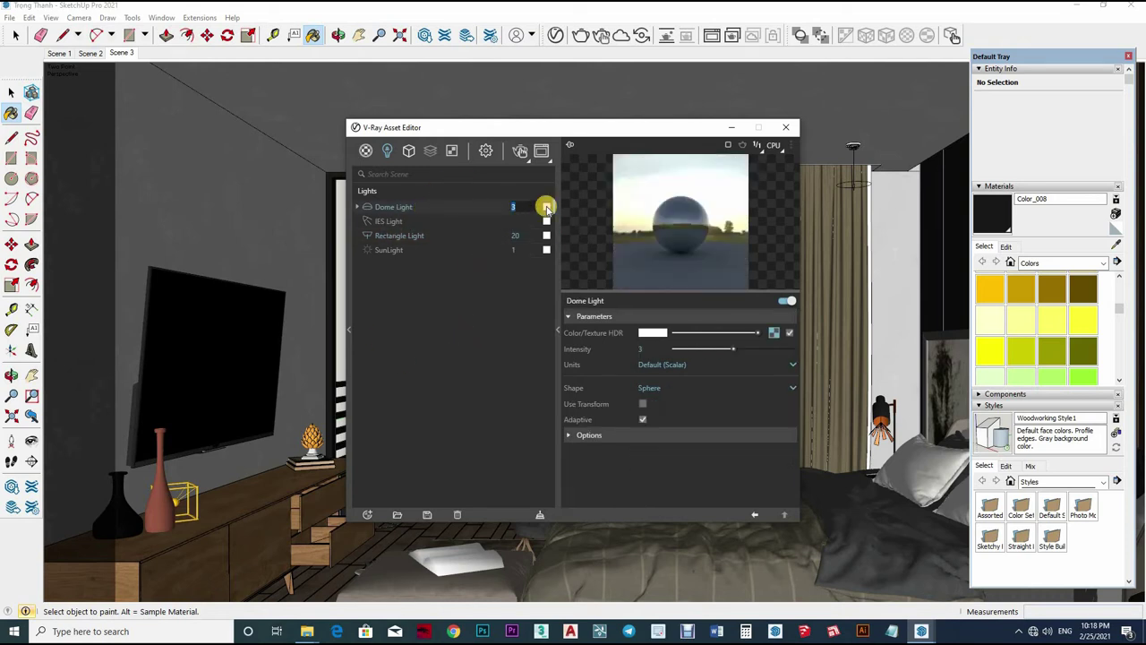
{"action": "left_click", "coordinate": [436, 220]}
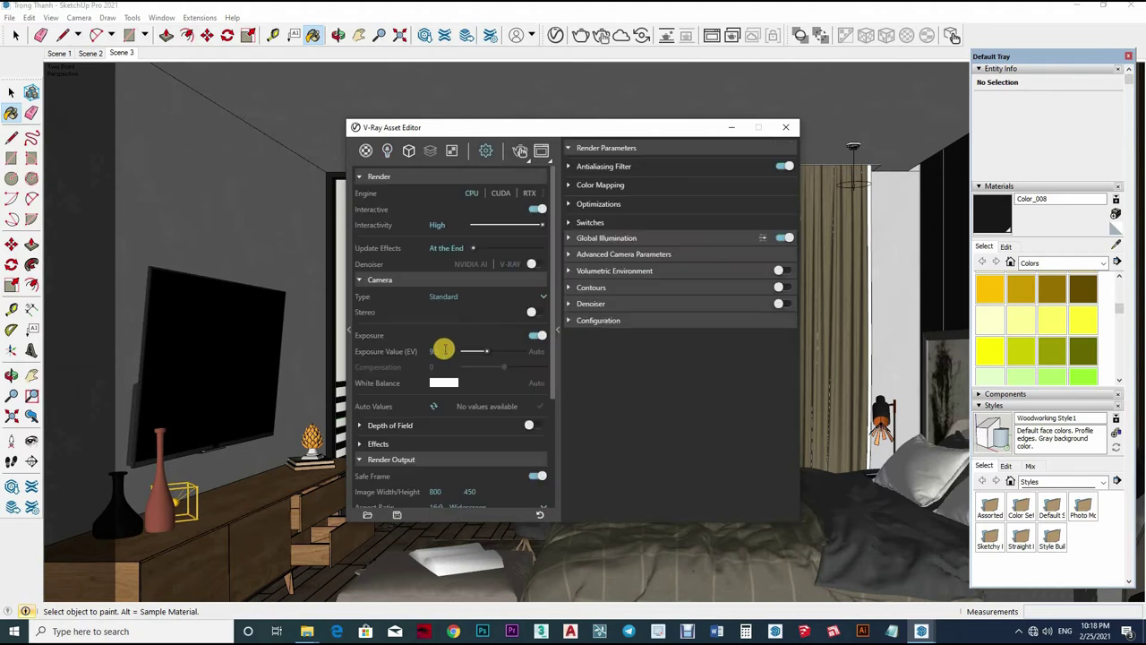
{"action": "left_click", "coordinate": [439, 356]}
{"action": "key", "text": "Return"}
{"action": "scroll", "coordinate": [389, 392], "scroll_direction": "down", "scroll_amount": 3}
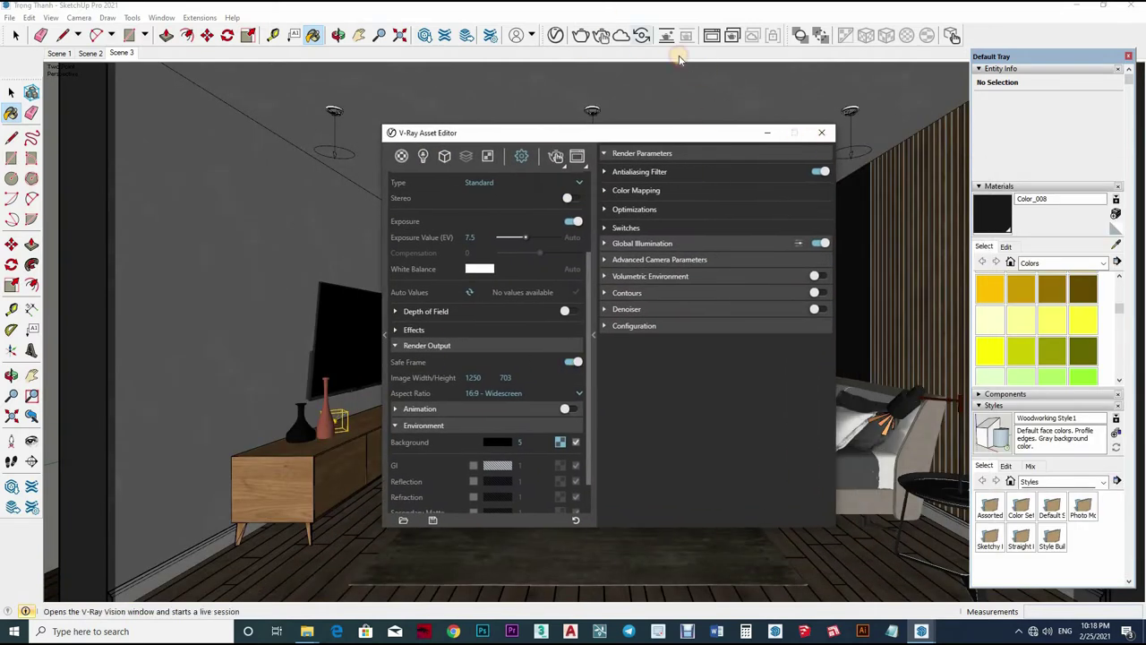
Preview-render the bedroom, abort, review the IES light at 8000 lm, then re-render and close
{"action": "left_click", "coordinate": [581, 35]}
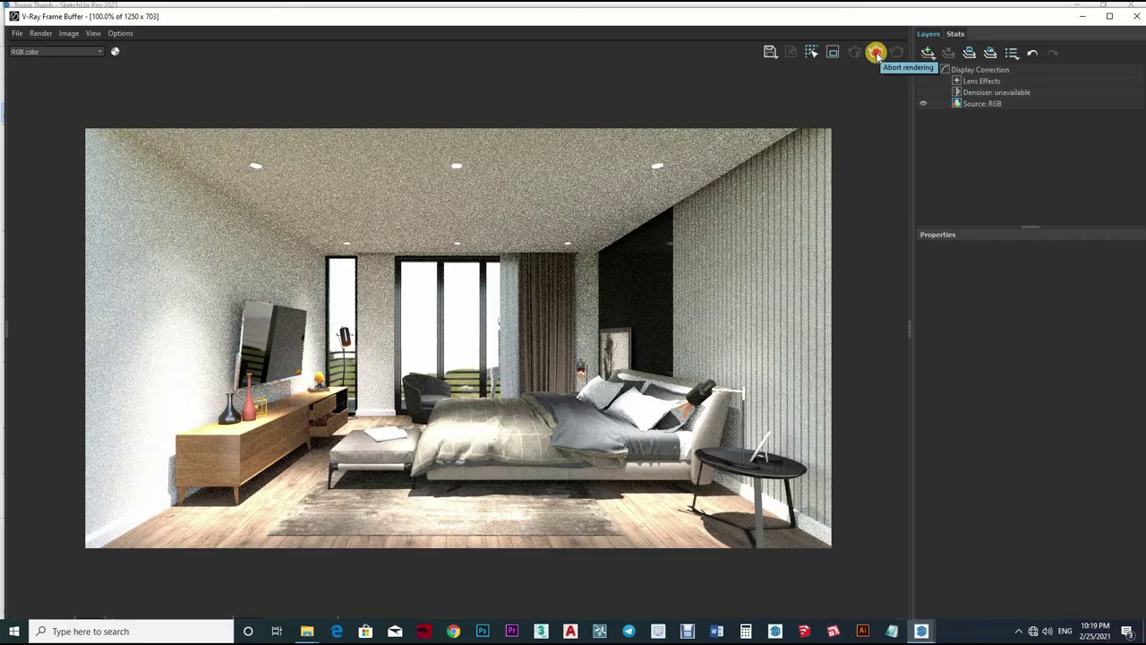
{"action": "left_click", "coordinate": [1130, 18]}
{"action": "left_click", "coordinate": [440, 33]}
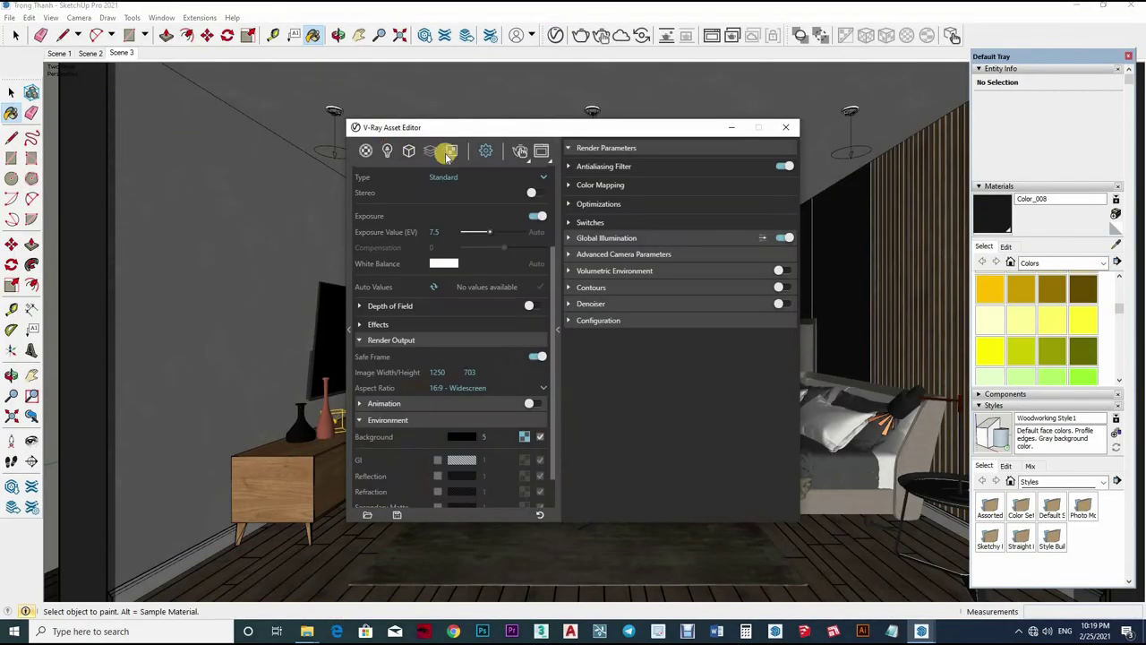
{"action": "left_click", "coordinate": [387, 150]}
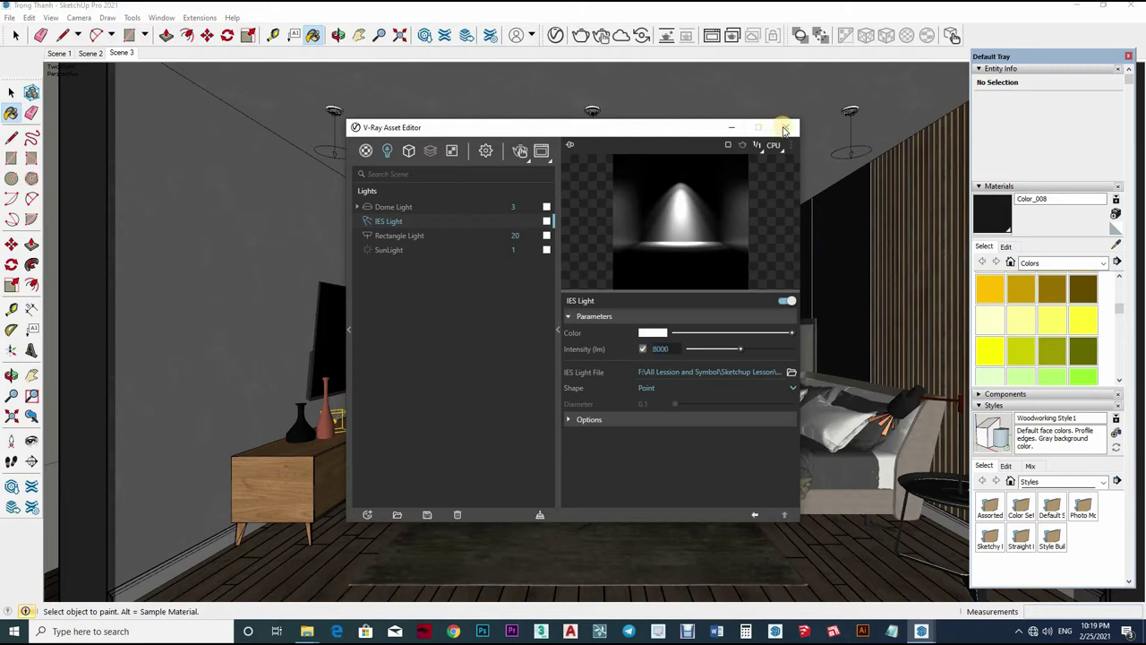
{"action": "left_click", "coordinate": [785, 128]}
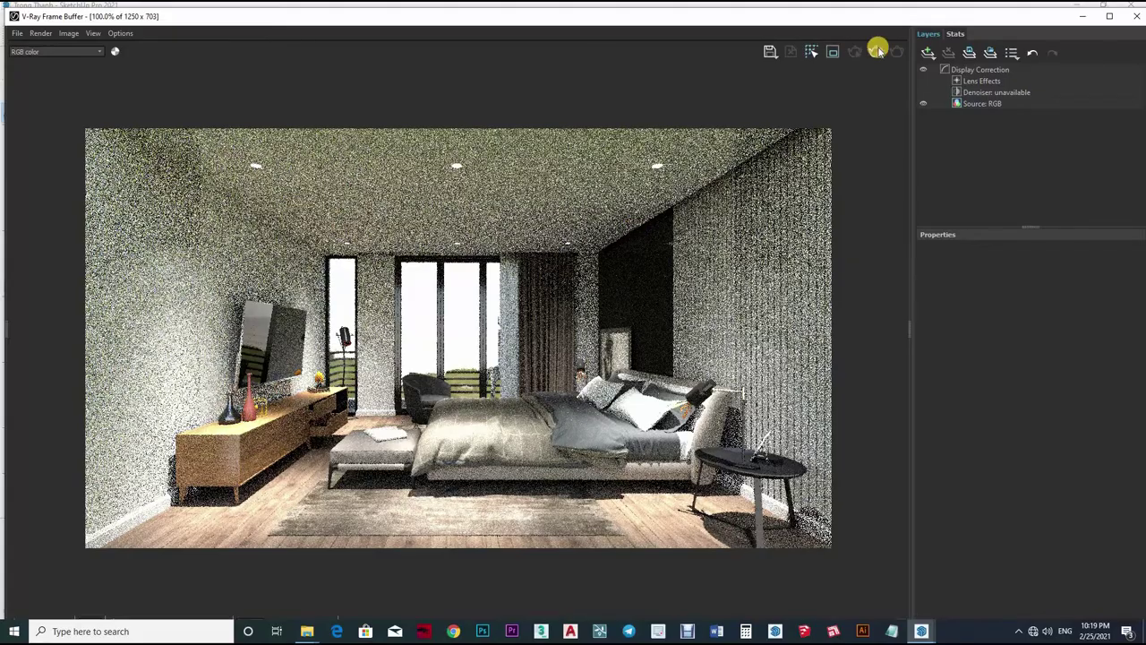
{"action": "left_click", "coordinate": [1082, 16]}
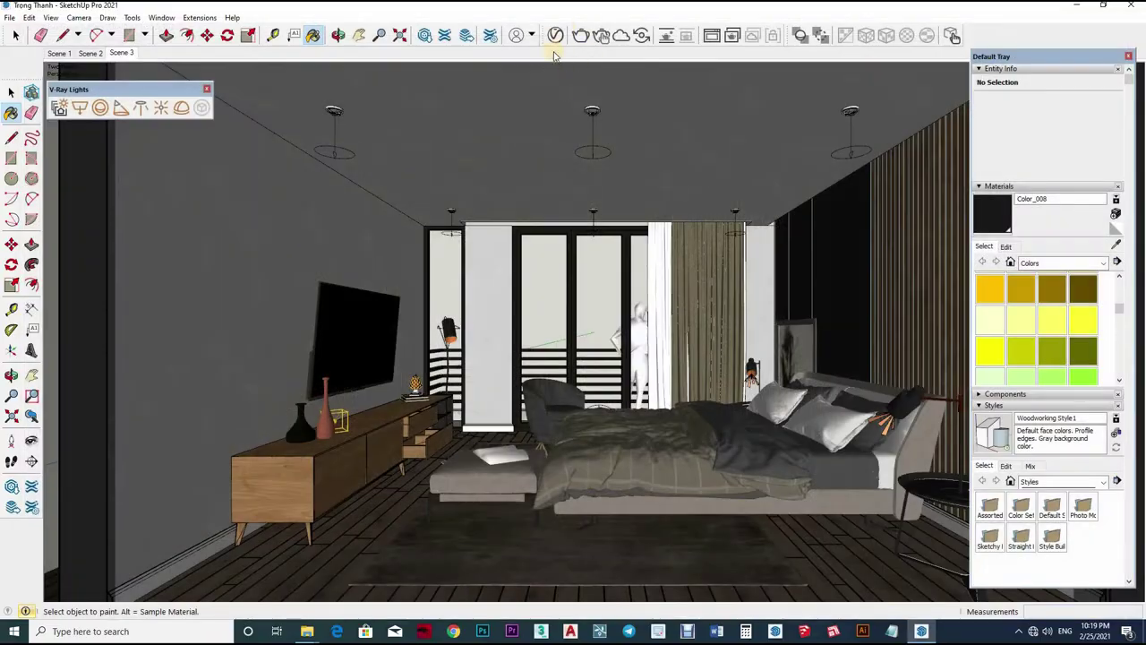
Set the V-Ray noise limit to 0.001 and max subdivs to 24
{"action": "left_click", "coordinate": [555, 34]}
{"action": "left_click", "coordinate": [485, 150]}
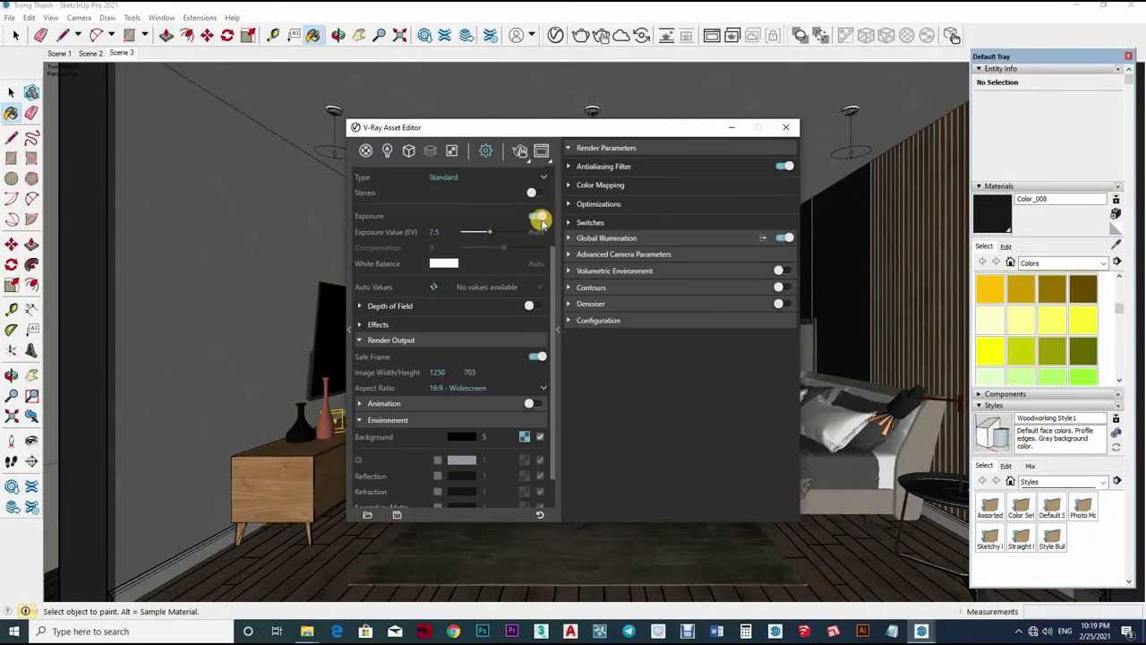
{"action": "scroll", "coordinate": [540, 219], "scroll_direction": "up", "scroll_amount": 3}
{"action": "scroll", "coordinate": [663, 181], "scroll_direction": "up", "scroll_amount": 2}
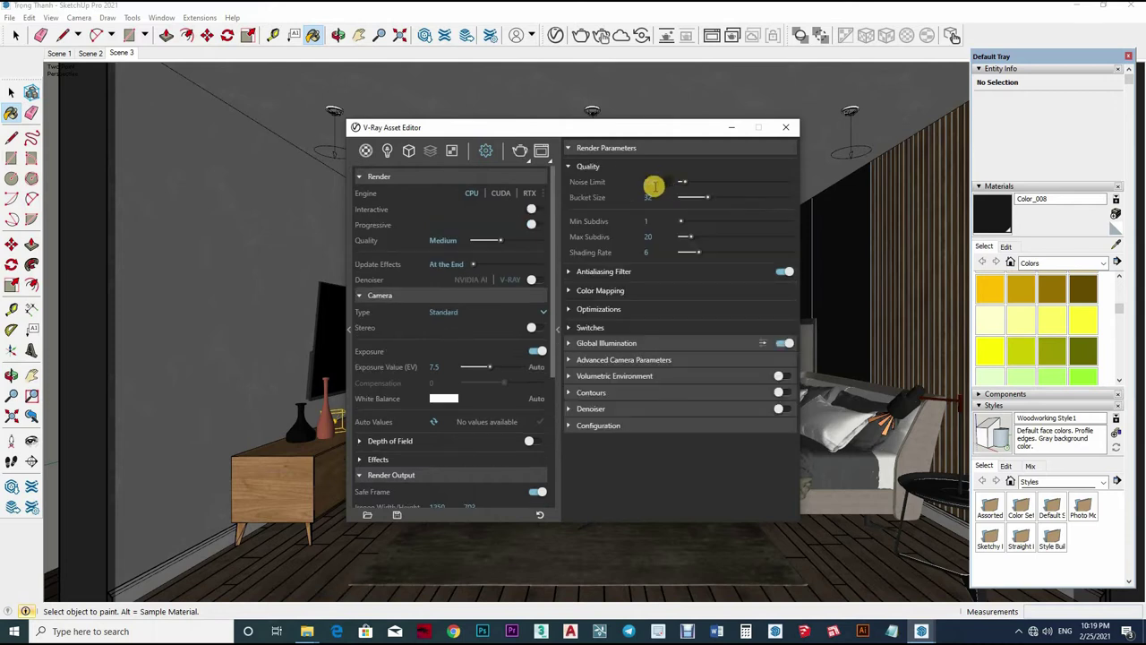
{"action": "type", "text": "0.001"}
{"action": "key", "text": "Return"}
{"action": "type", "text": "24"}
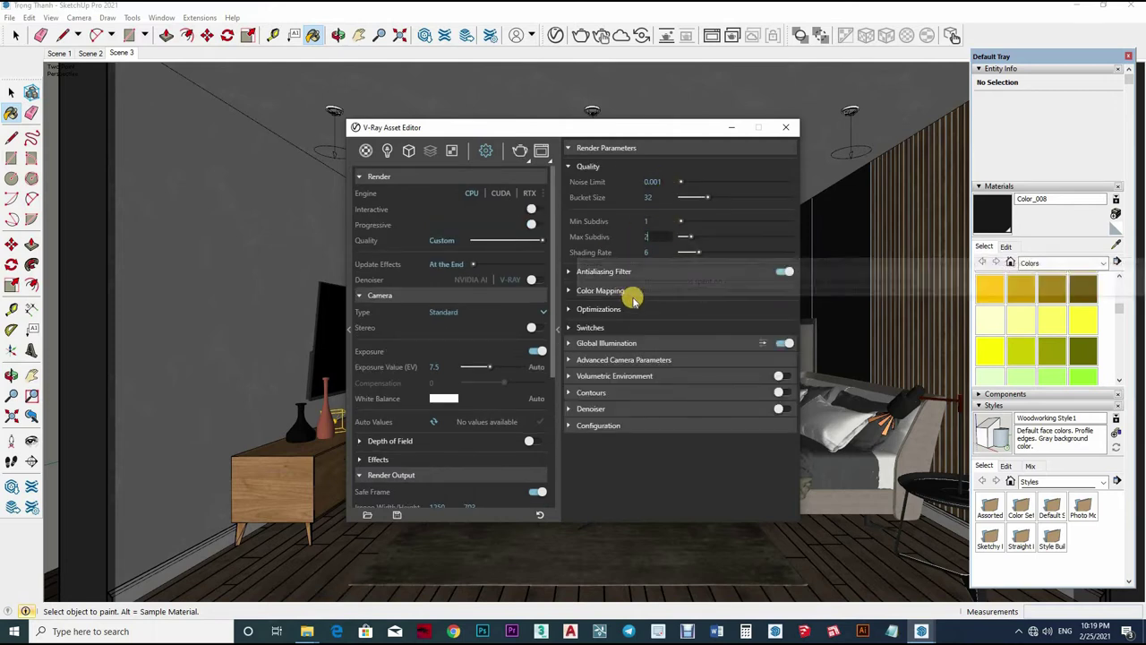
{"action": "left_click", "coordinate": [663, 274]}
Use Irradiance map GI with 80 subdivs and 50 interpolation, and 1200 light cache subdivs
{"action": "left_click", "coordinate": [686, 353]}
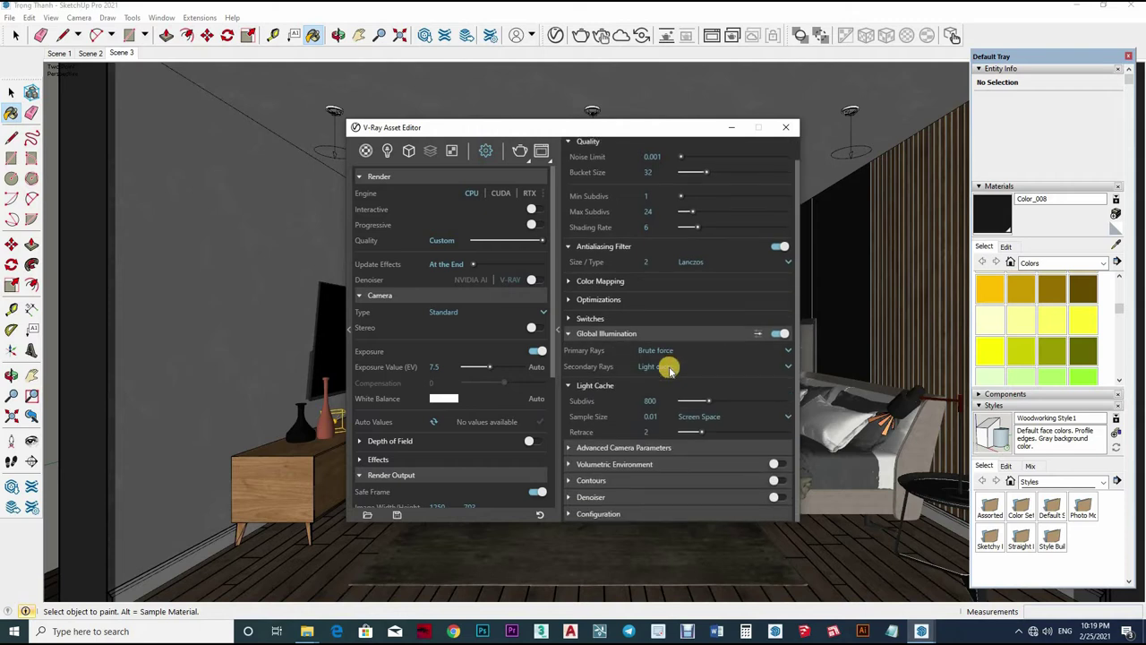
{"action": "left_click", "coordinate": [670, 366]}
{"action": "left_click", "coordinate": [624, 439]}
{"action": "type", "text": "80"}
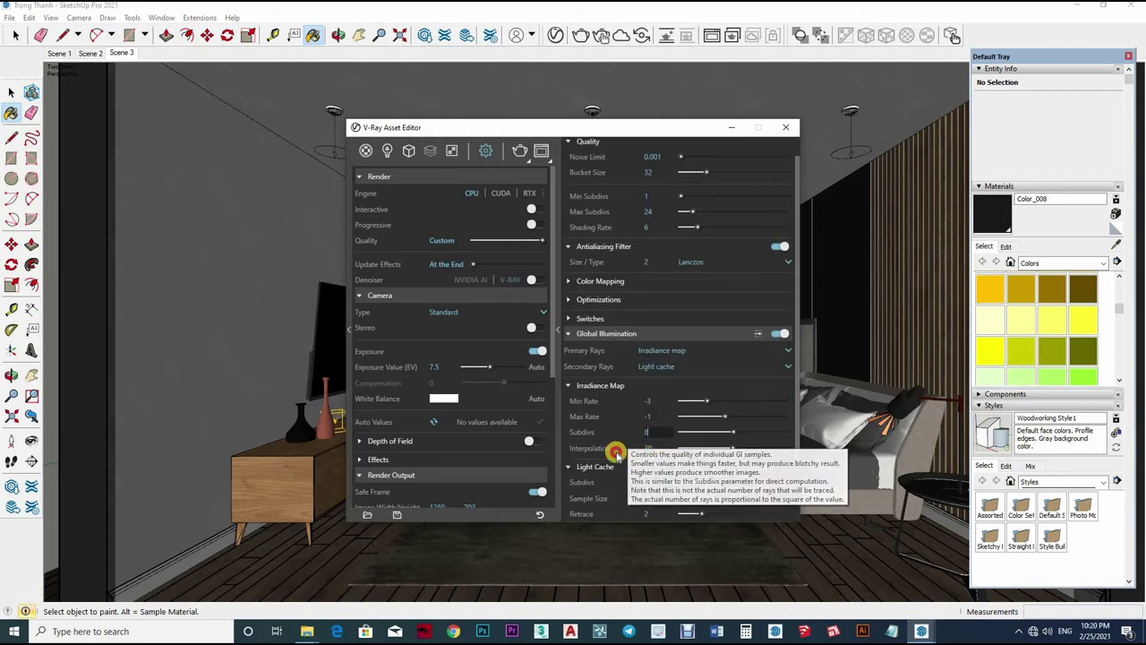
{"action": "left_click", "coordinate": [627, 446]}
{"action": "type", "text": "50"}
{"action": "left_click", "coordinate": [657, 481]}
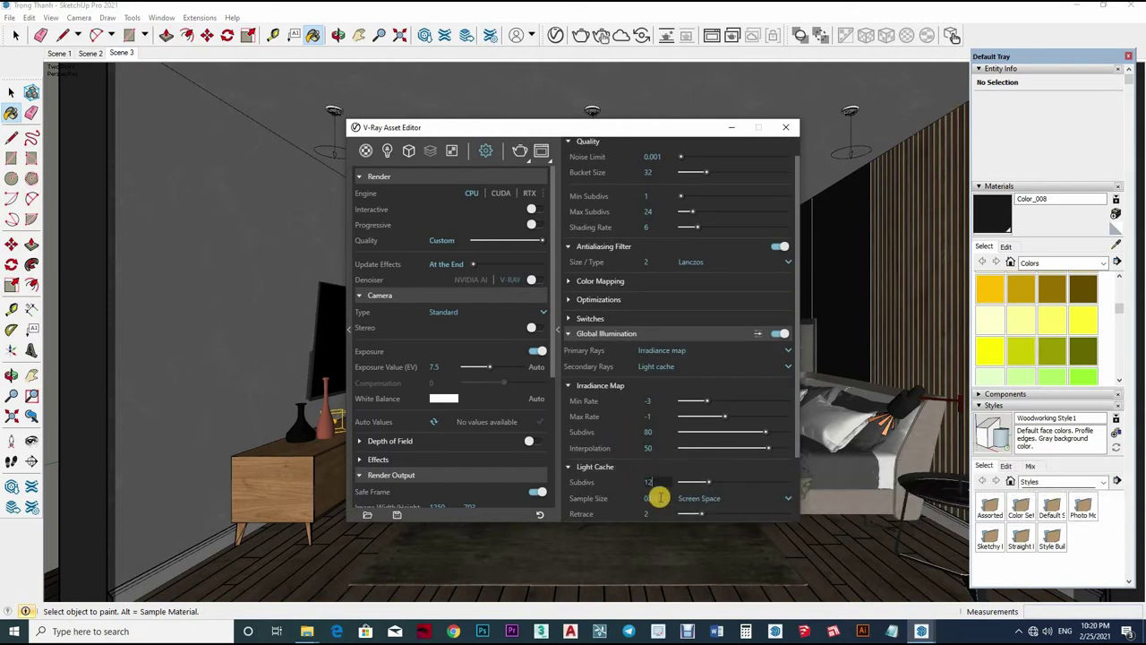
{"action": "type", "text": "00"}
{"action": "key", "text": "Tab"}
{"action": "scroll", "coordinate": [667, 459], "scroll_direction": "down", "scroll_amount": 2}
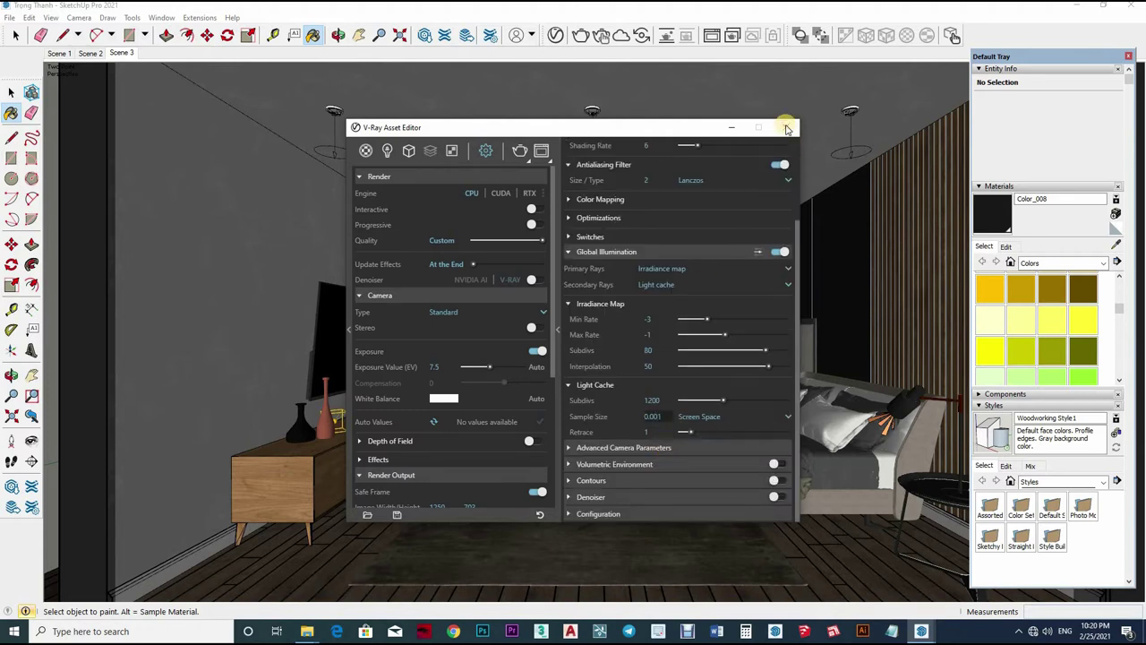
{"action": "left_click", "coordinate": [788, 129]}
Switch back to the Select tool for the high-quality bedroom render
{"action": "key", "text": "space"}
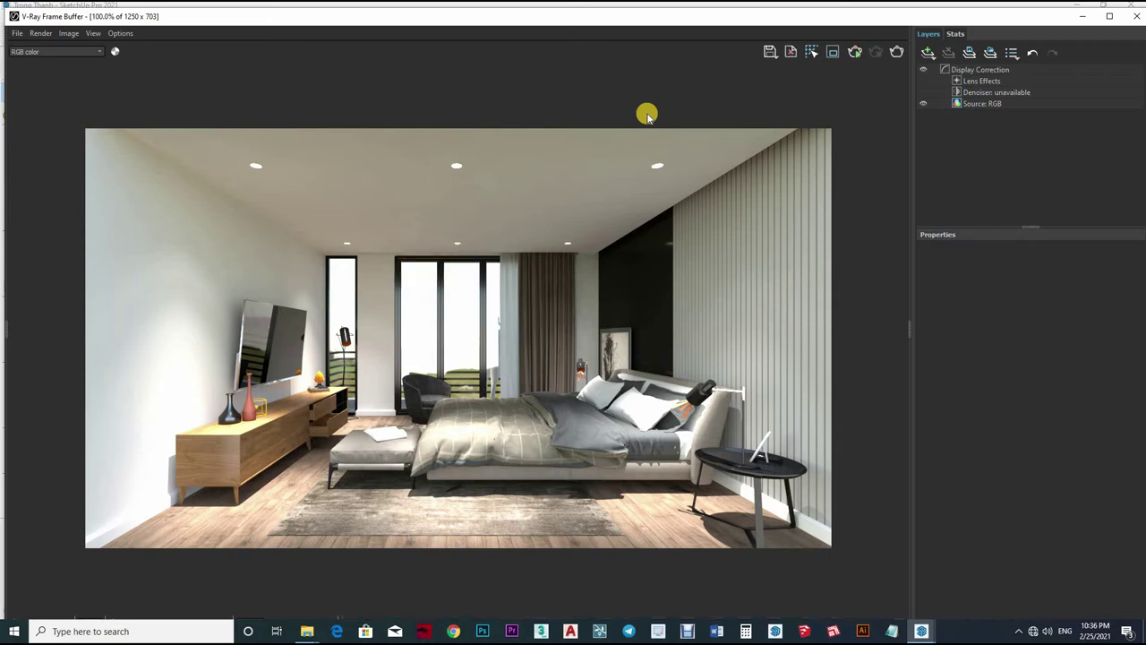
Save the render into a new 'pic' folder inside the Desktop's V-RAY 5 folder
{"action": "left_click", "coordinate": [790, 51]}
{"action": "left_click", "coordinate": [54, 161]}
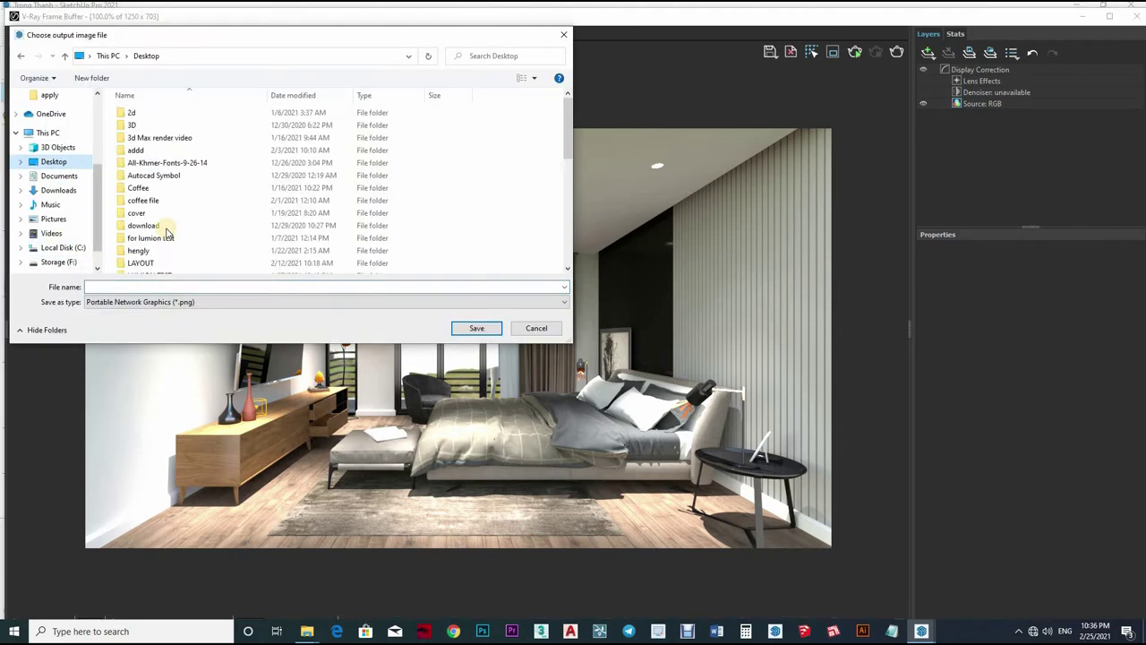
{"action": "scroll", "coordinate": [230, 197], "scroll_direction": "down", "scroll_amount": 5}
{"action": "left_click", "coordinate": [230, 202]}
{"action": "double_click", "coordinate": [230, 202]}
{"action": "right_click", "coordinate": [206, 209]}
{"action": "left_click", "coordinate": [358, 335]}
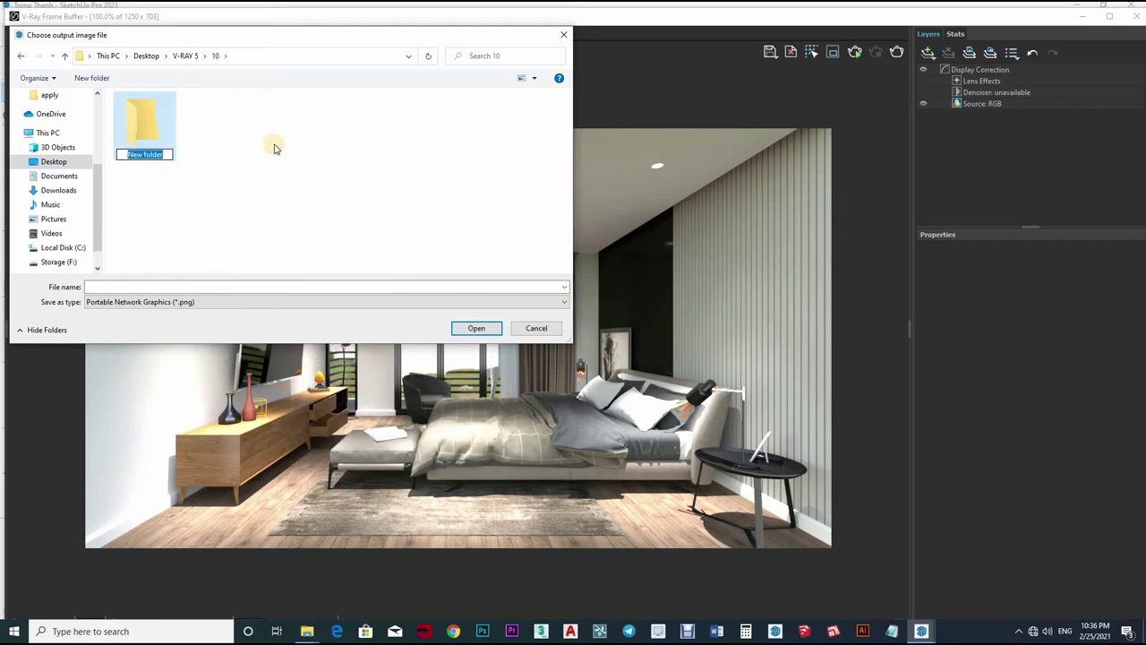
{"action": "key", "text": "Return"}
{"action": "key", "text": "Return"}
{"action": "left_click", "coordinate": [472, 329]}
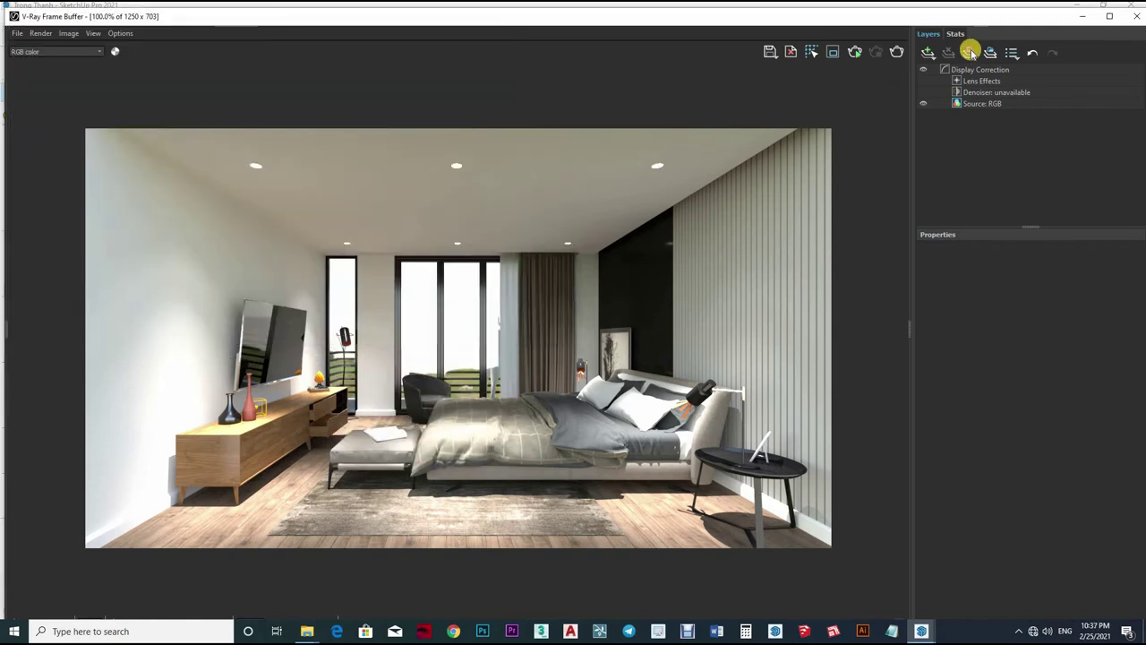
Add an Exposure layer with exposure 0.570 and contrast about 0.275, and save the image
{"action": "left_click", "coordinate": [928, 52]}
{"action": "left_click", "coordinate": [955, 90]}
{"action": "left_click_drag", "start_coordinate": [957, 329], "coordinate": [932, 329]}
{"action": "left_click_drag", "start_coordinate": [1010, 307], "coordinate": [1019, 307]}
{"action": "left_click_drag", "start_coordinate": [1009, 352], "coordinate": [1038, 354]}
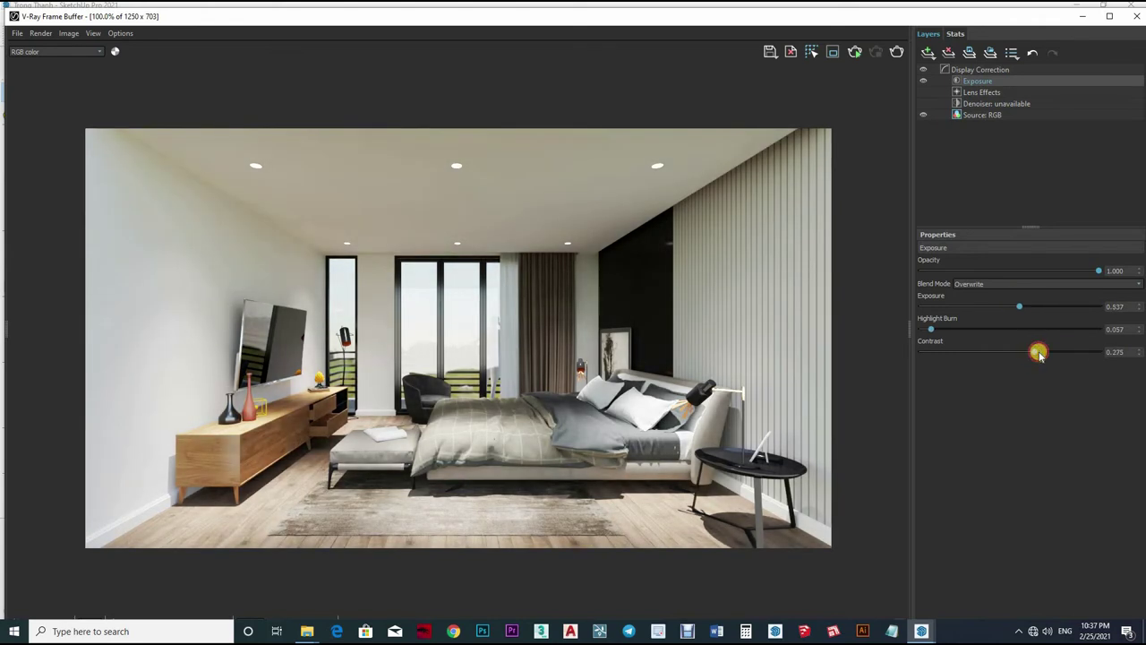
{"action": "left_click_drag", "start_coordinate": [1026, 309], "coordinate": [1022, 310]}
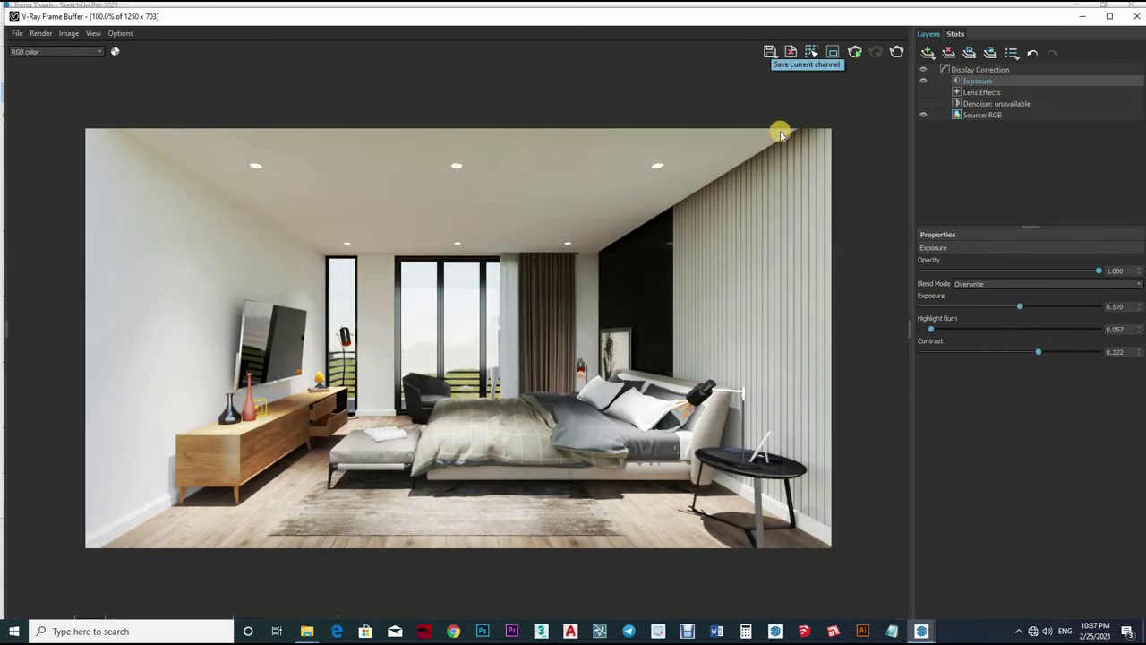
{"action": "left_click", "coordinate": [769, 51]}
{"action": "left_click", "coordinate": [475, 327]}
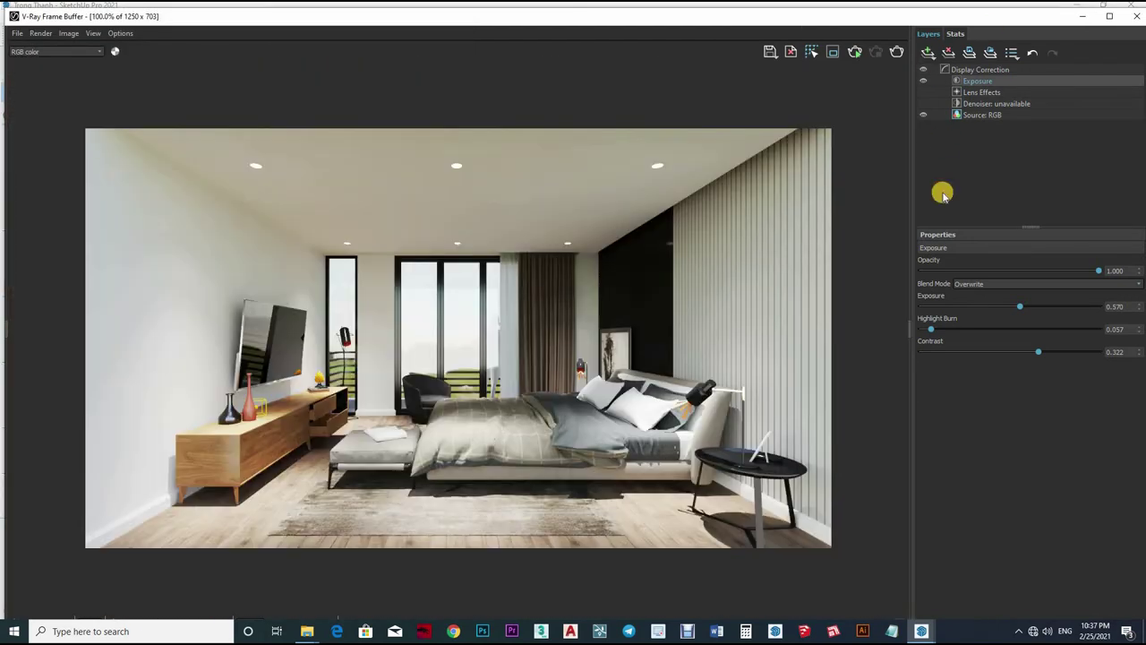
Add a brightening Curves layer with points (0.25, 0.347) and (0.804, 0.786), and save
{"action": "left_click", "coordinate": [928, 52]}
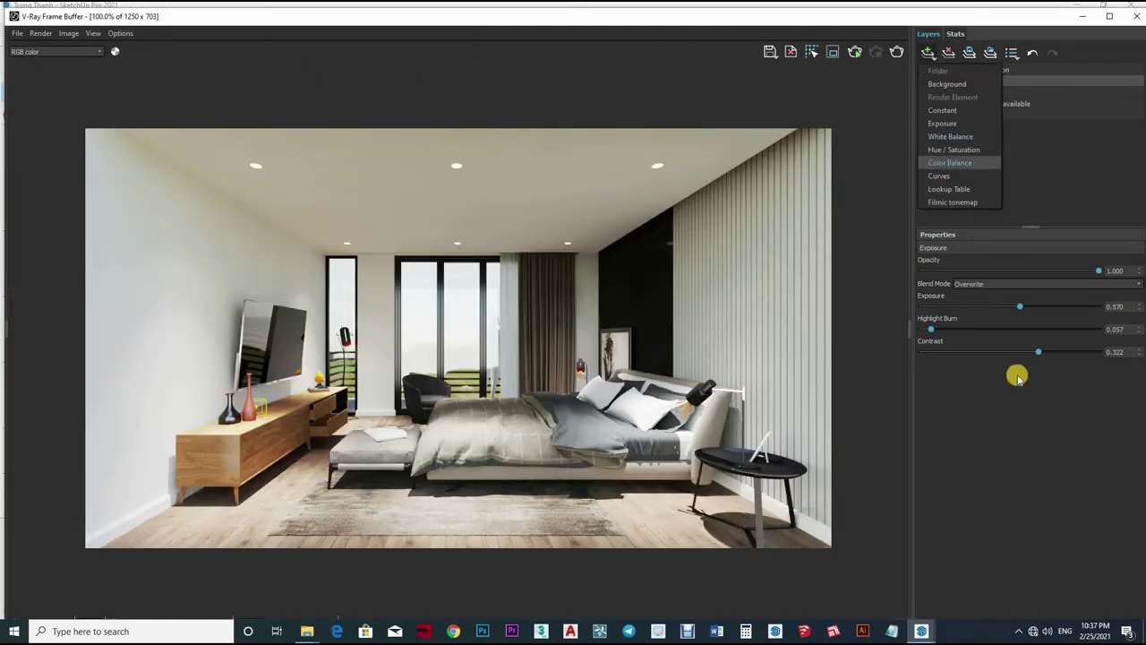
{"action": "left_click", "coordinate": [963, 223]}
{"action": "mouse_move", "coordinate": [1015, 389]}
{"action": "left_mouse_down"}
{"action": "mouse_move", "coordinate": [1000, 366]}
{"action": "mouse_move", "coordinate": [1034, 339]}
{"action": "left_mouse_up"}
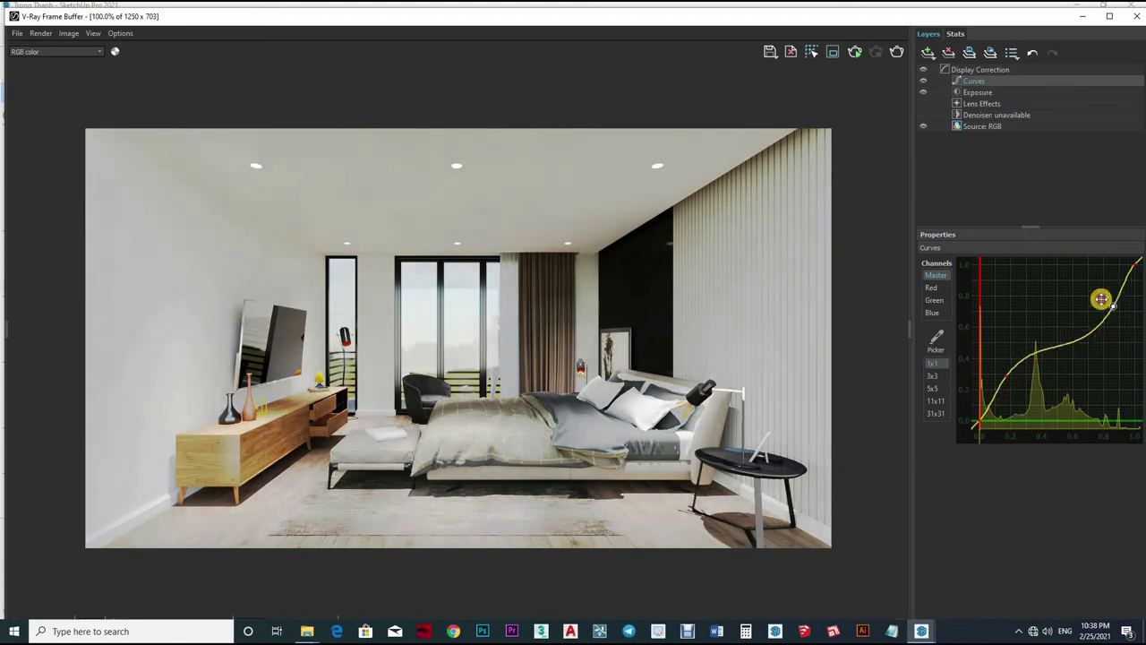
{"action": "mouse_move", "coordinate": [1005, 375]}
{"action": "left_mouse_down"}
{"action": "mouse_move", "coordinate": [1036, 367]}
{"action": "mouse_move", "coordinate": [1016, 350]}
{"action": "mouse_move", "coordinate": [1011, 366]}
{"action": "mouse_move", "coordinate": [1027, 360]}
{"action": "left_mouse_up"}
{"action": "left_click_drag", "start_coordinate": [1086, 335], "coordinate": [1105, 299]}
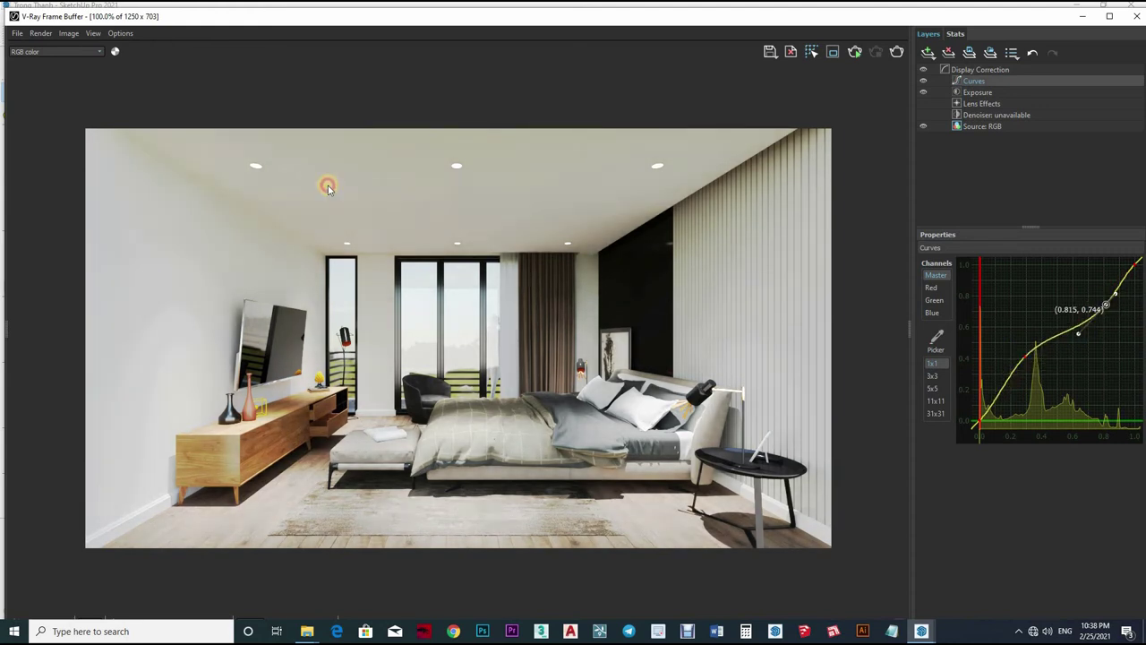
{"action": "key", "text": "ctrl+s"}
{"action": "left_click", "coordinate": [477, 329]}
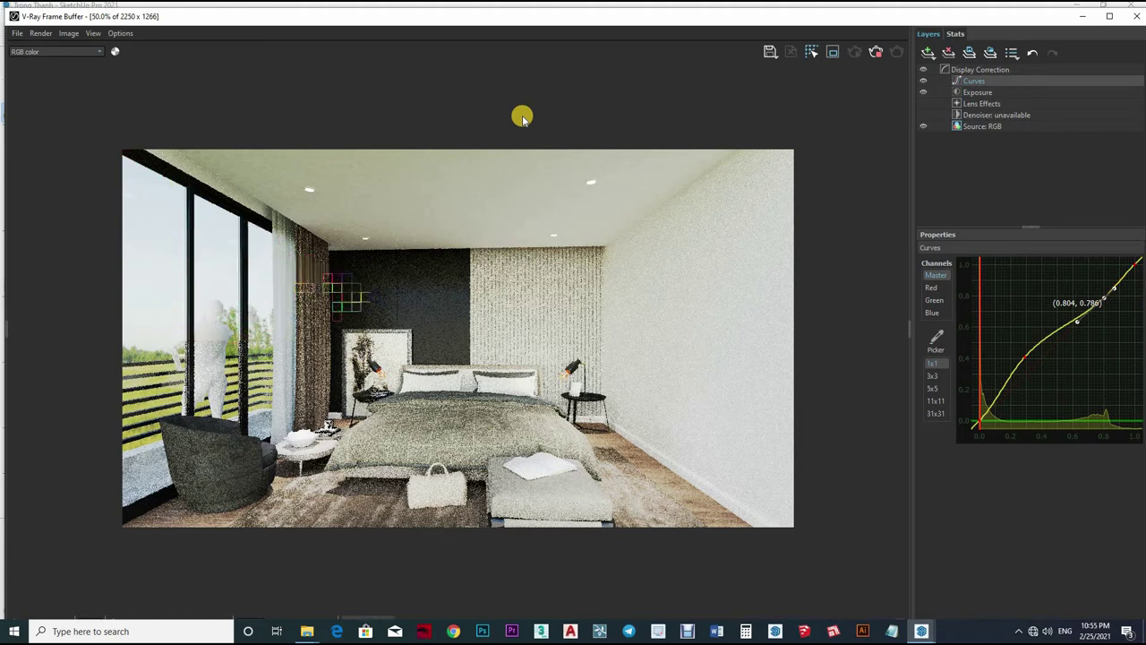
Set the Exposure layer to exposure 0.201 and contrast 0.114
{"action": "left_click", "coordinate": [977, 93]}
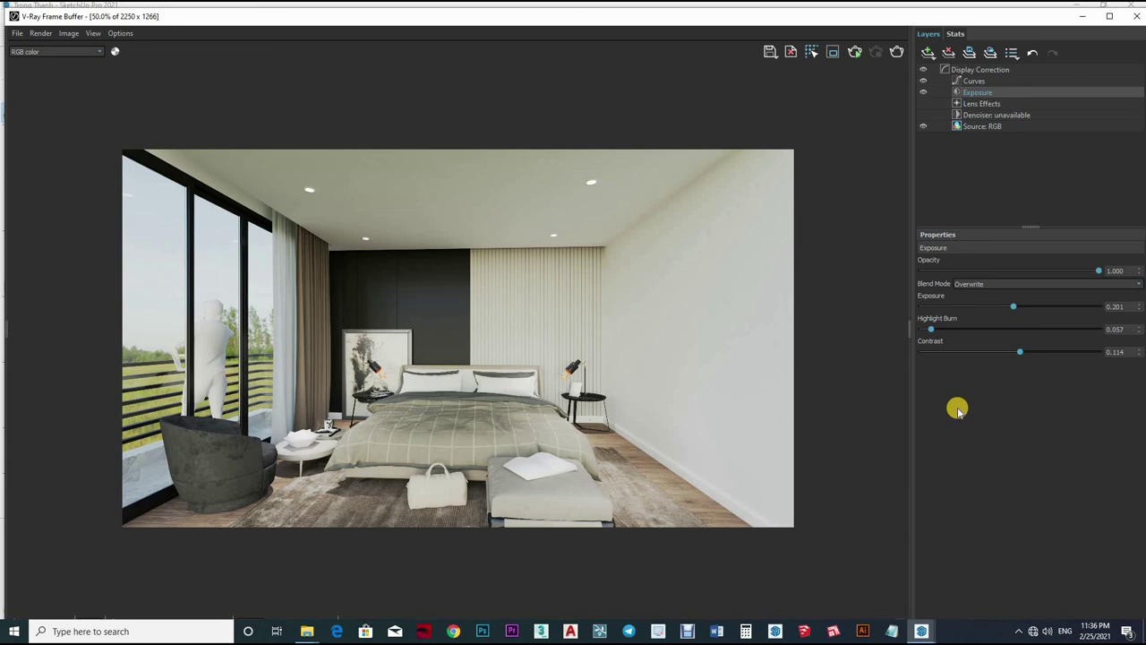
Cancel the save and pull the Curves point down to about (0.381, 0.305)
{"action": "left_click", "coordinate": [960, 53]}
{"action": "key", "text": "Escape"}
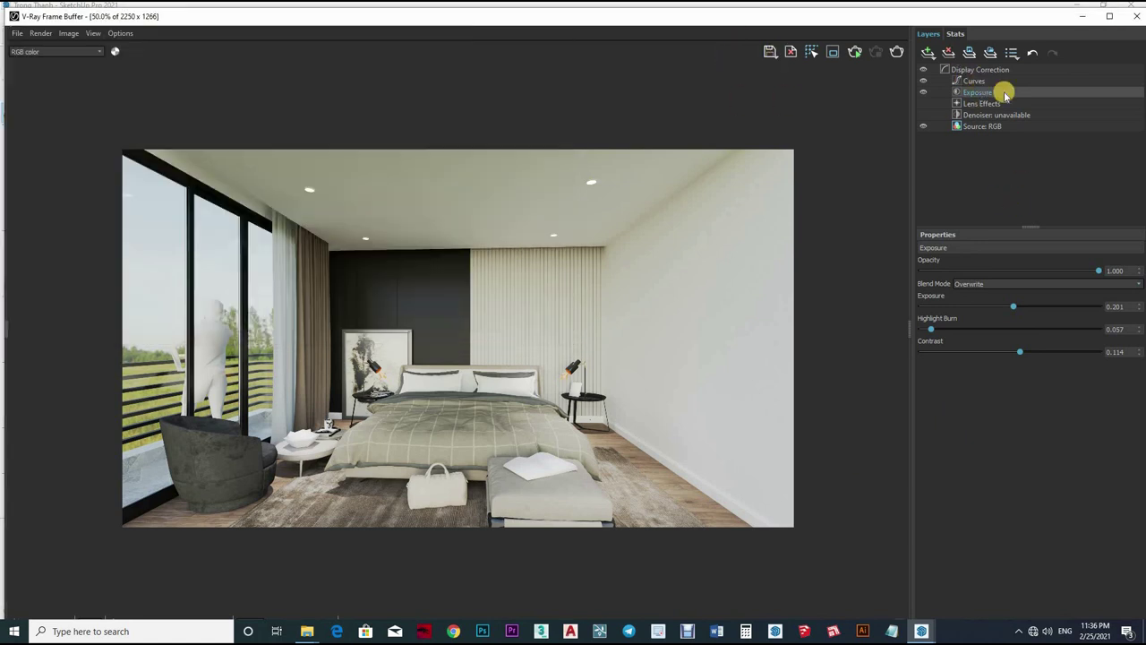
{"action": "left_click", "coordinate": [974, 80]}
{"action": "left_click", "coordinate": [1027, 358]}
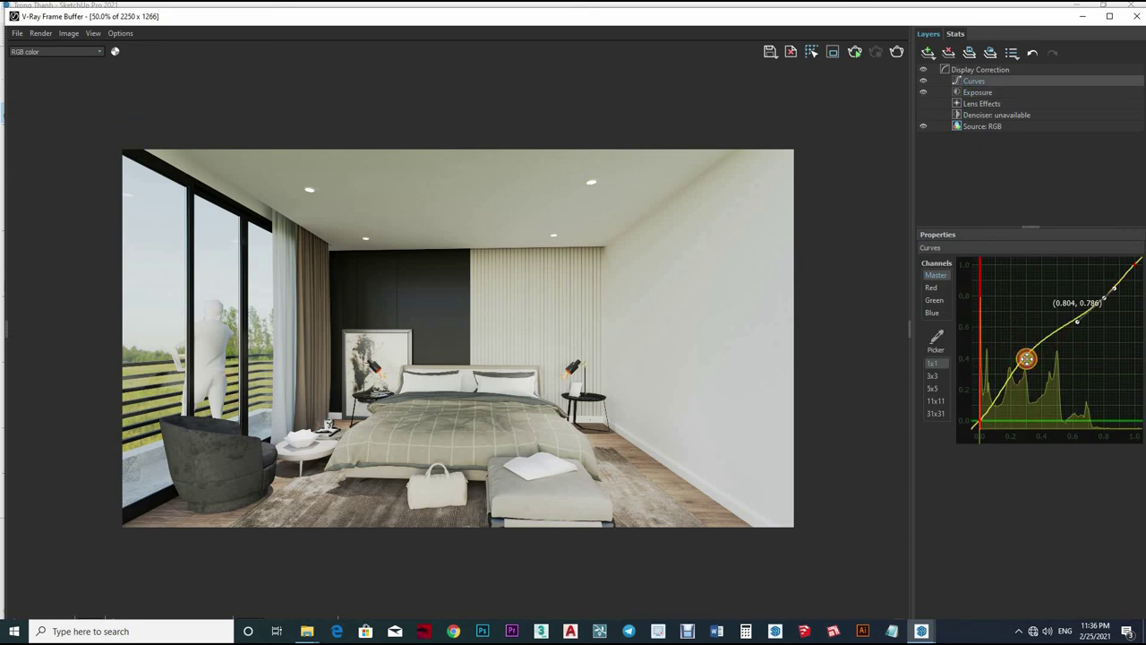
{"action": "left_click_drag", "start_coordinate": [1026, 358], "coordinate": [1040, 373]}
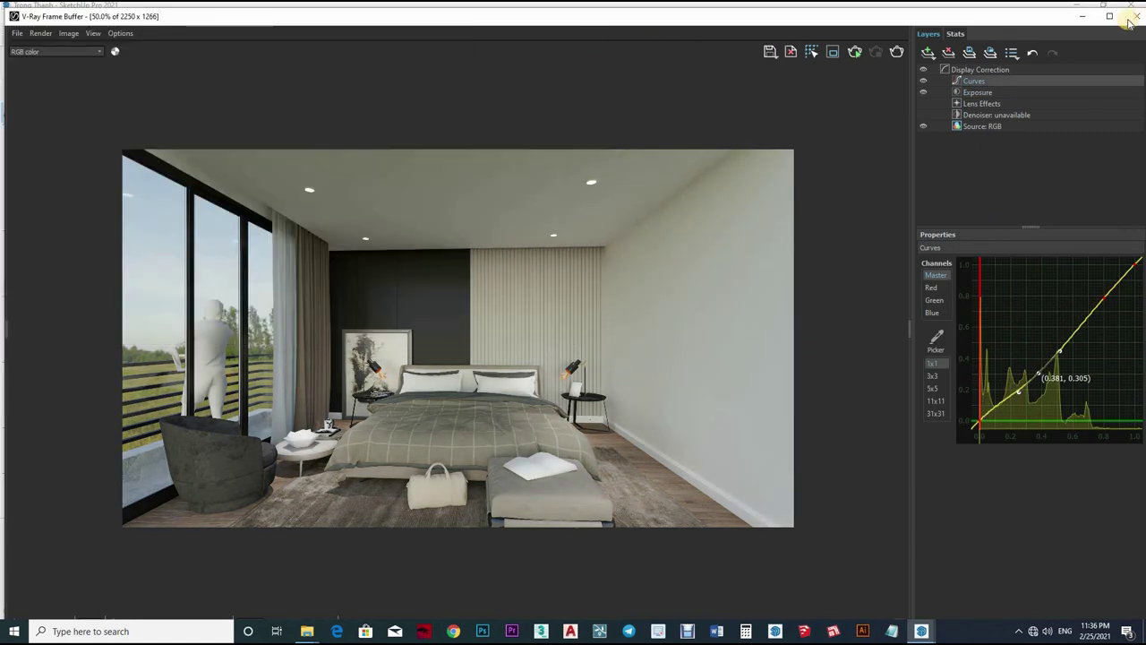